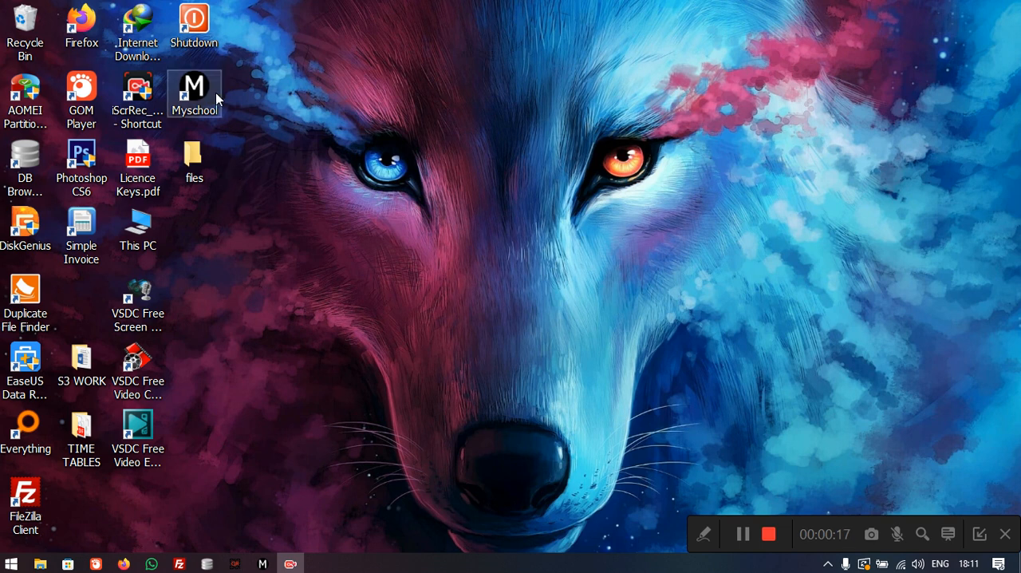
Launch the Myschool application from its desktop shortcut.
left_click_drag(201, 89, 587, 292)
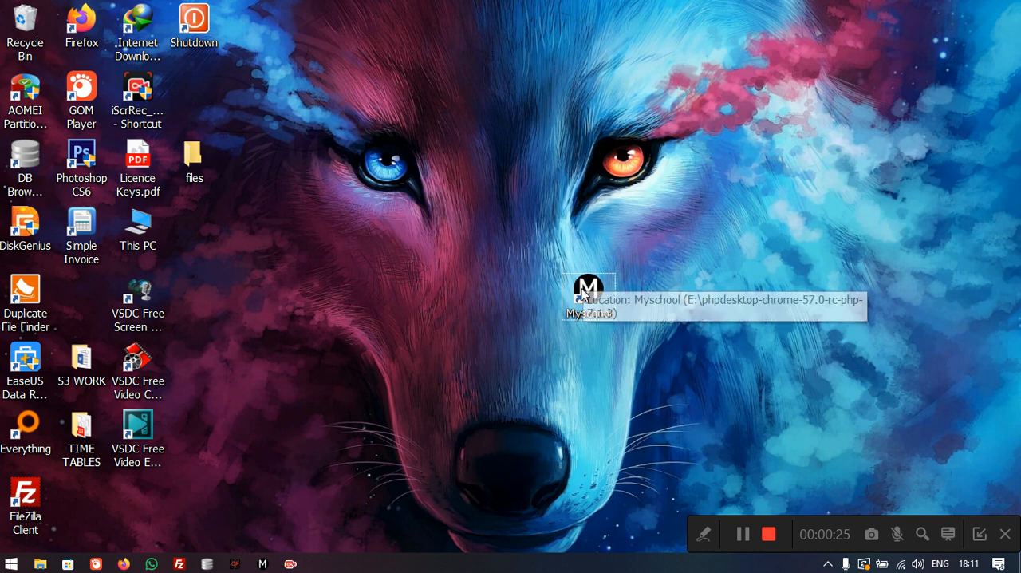
left_click_drag(586, 287, 204, 103)
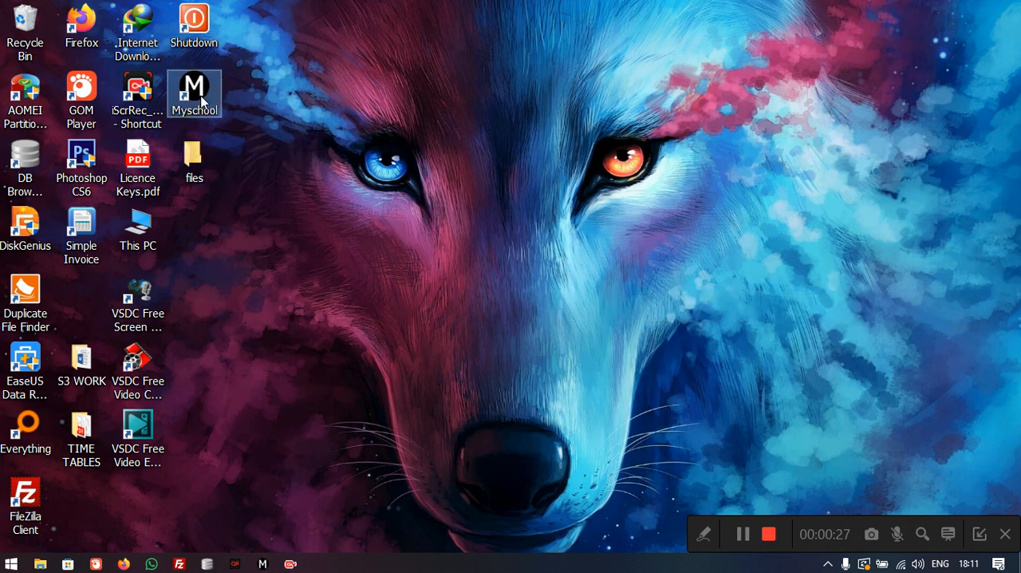
double_click(199, 96)
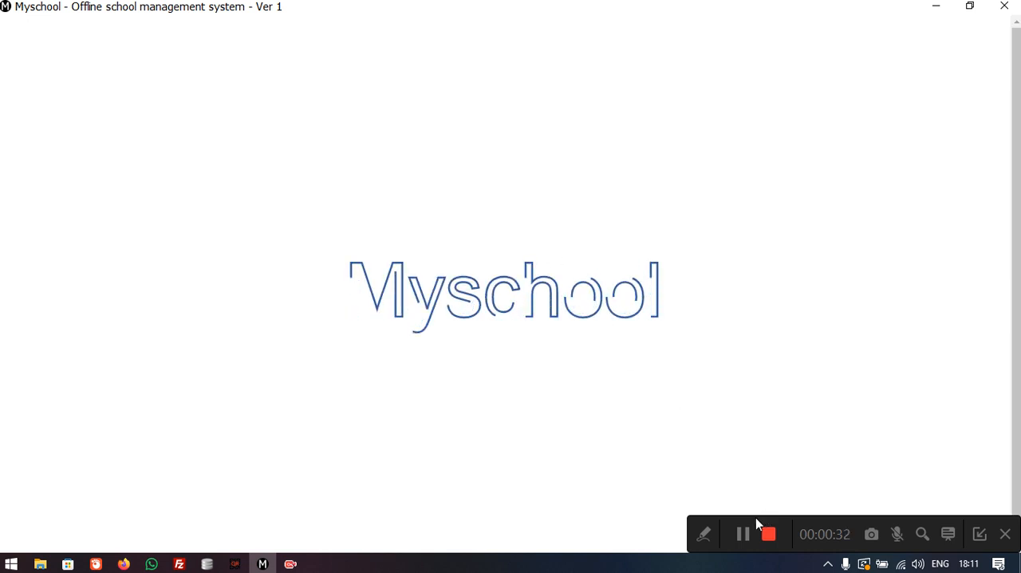
left_click(704, 533)
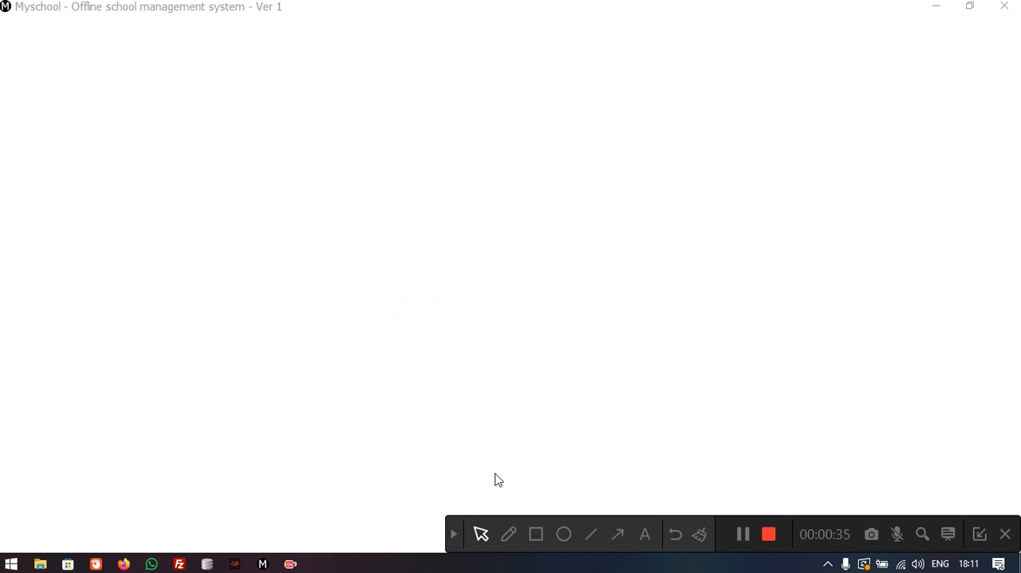
left_click(617, 533)
left_click_drag(445, 402, 474, 315)
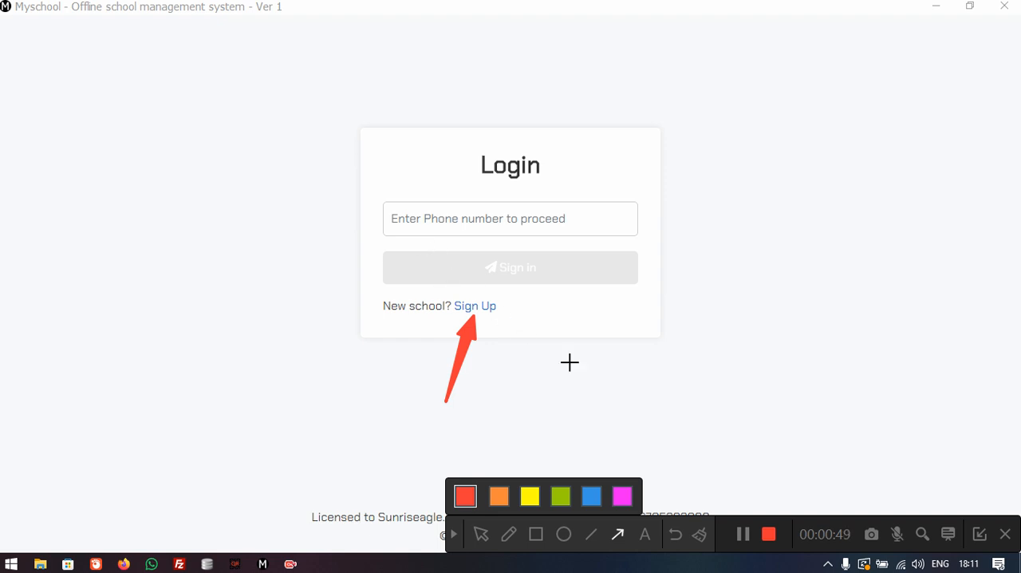
left_click(700, 535)
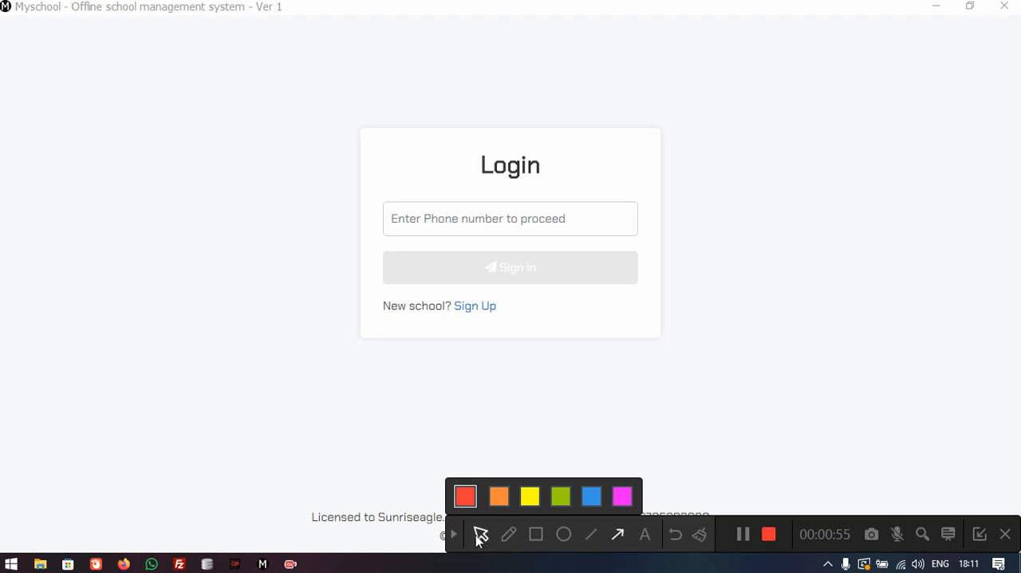
left_click(481, 533)
Open the sign-up form for a new school and look over its fields.
left_click(477, 308)
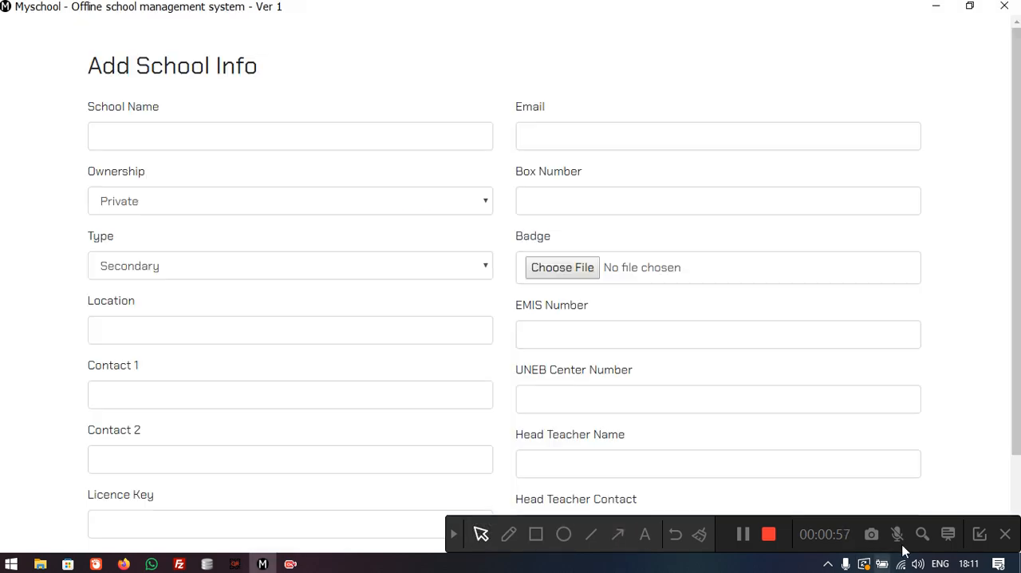
left_click_drag(894, 522, 985, 417)
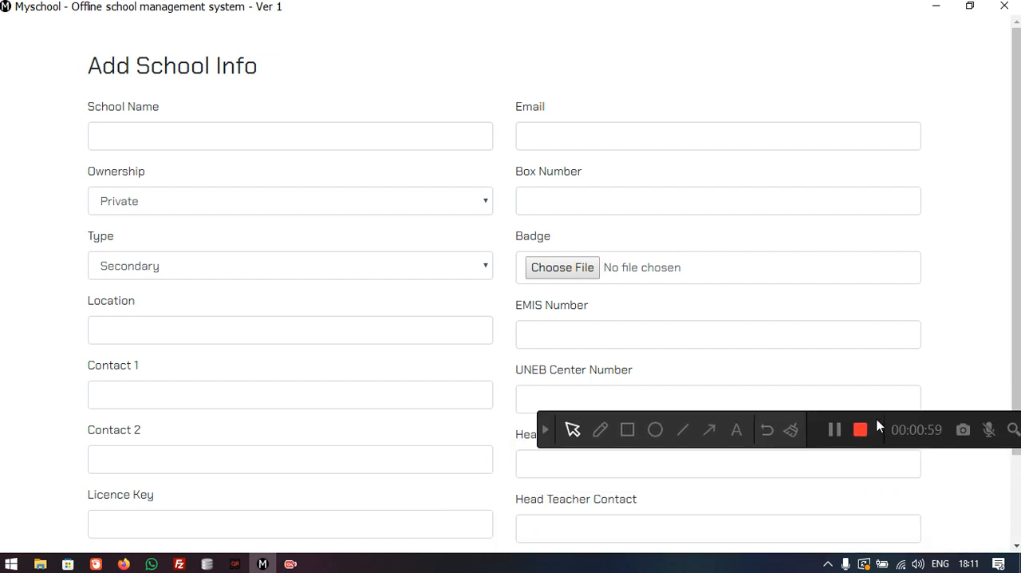
left_click(236, 149)
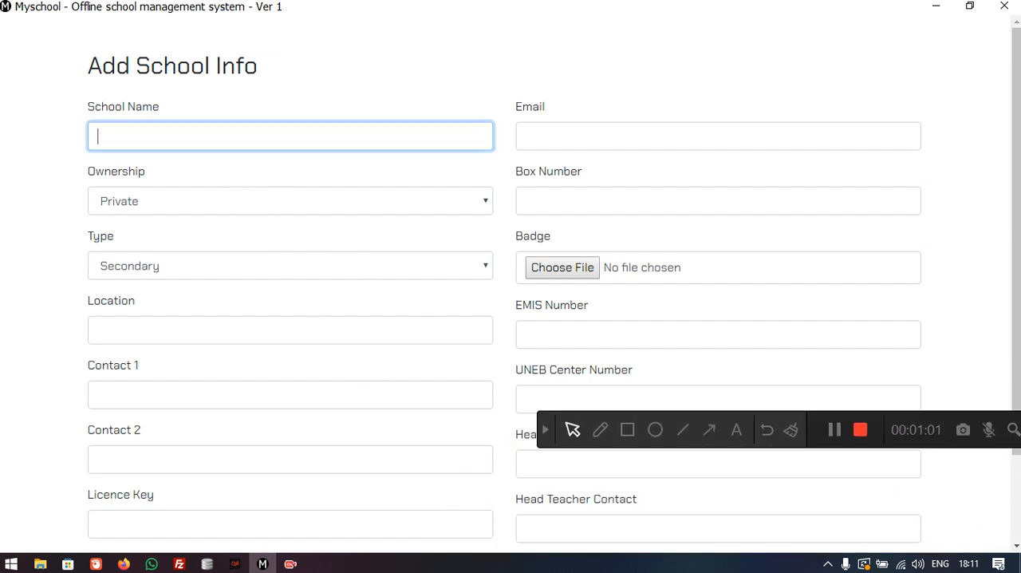
scroll(353, 378, "down", 2)
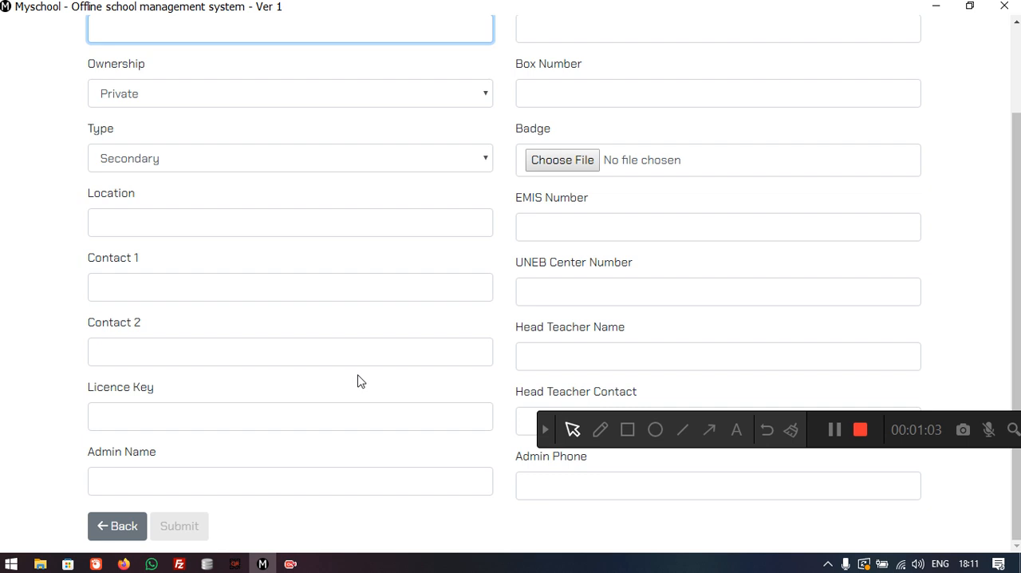
scroll(200, 439, "up", 2)
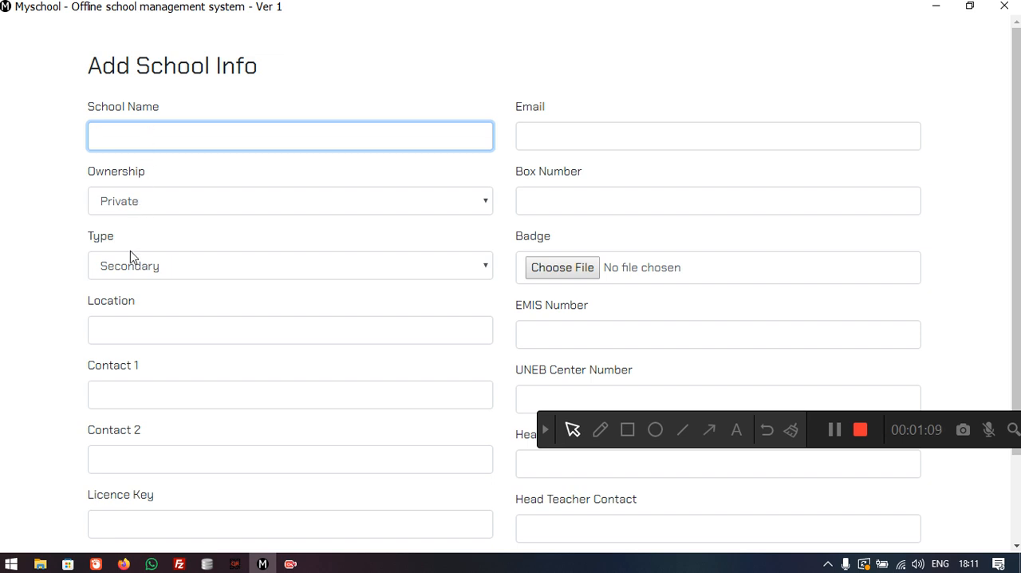
scroll(130, 250, "down", 2)
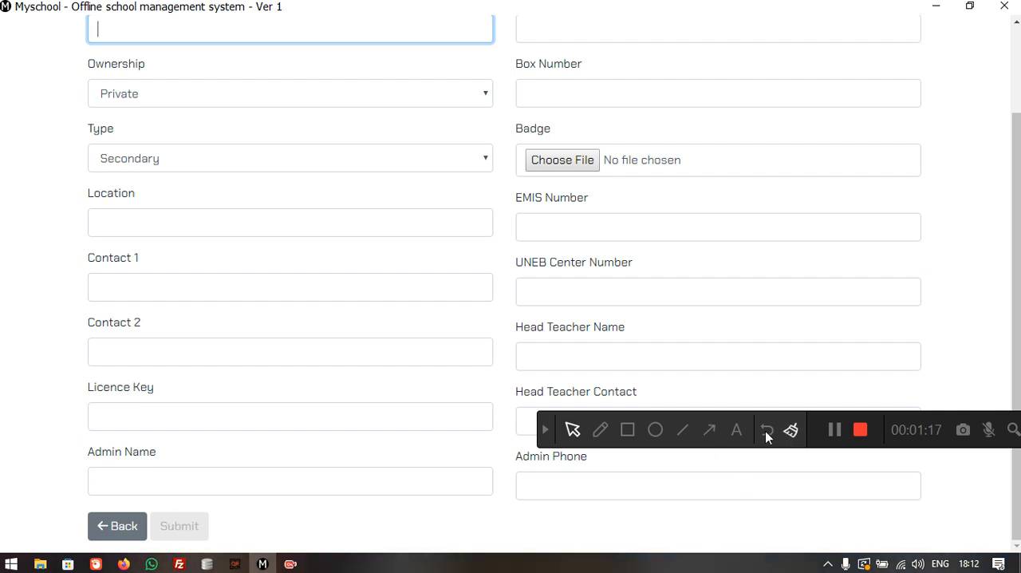
left_click(709, 429)
left_click_drag(317, 501, 207, 524)
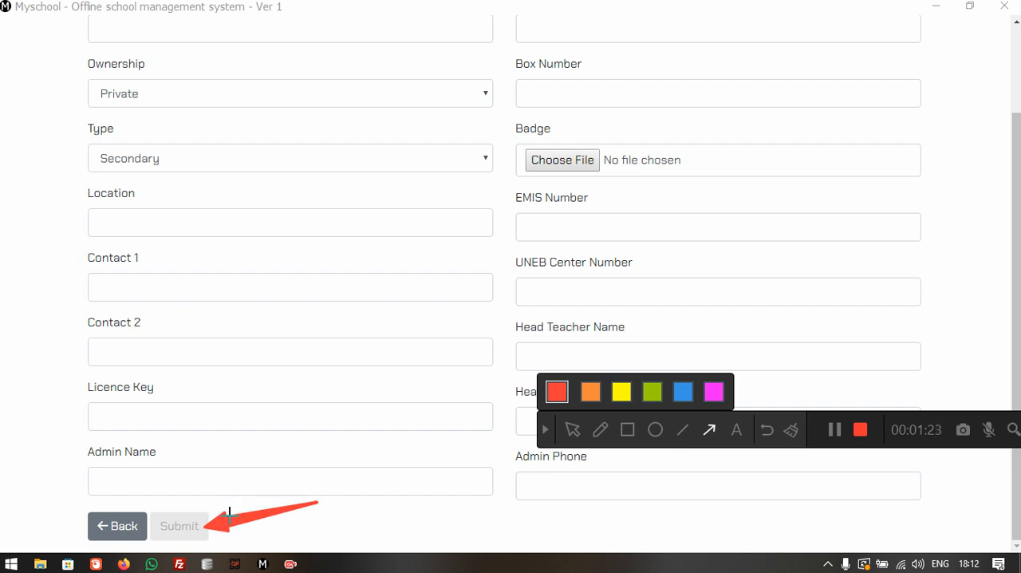
left_click(767, 430)
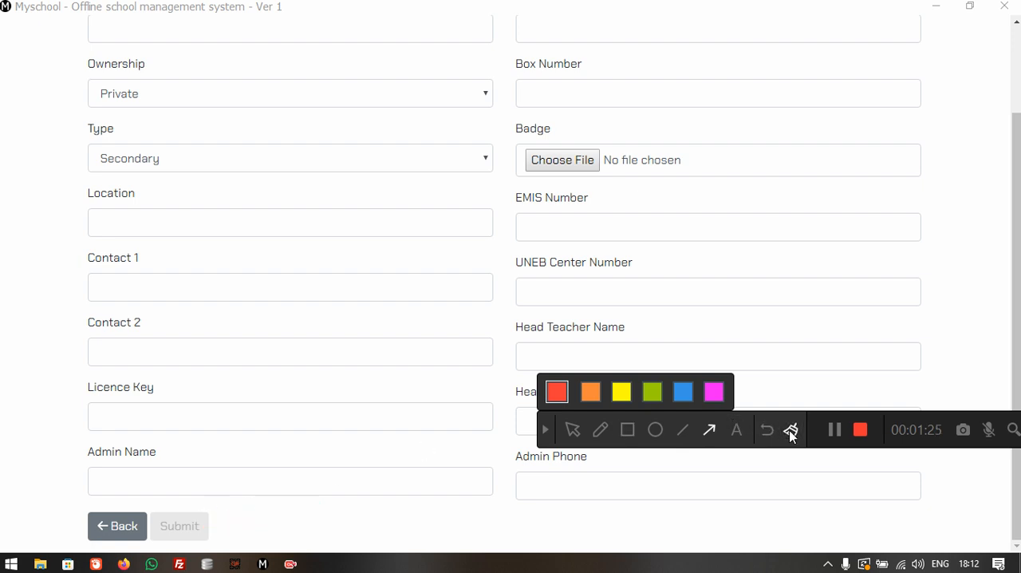
left_click(575, 429)
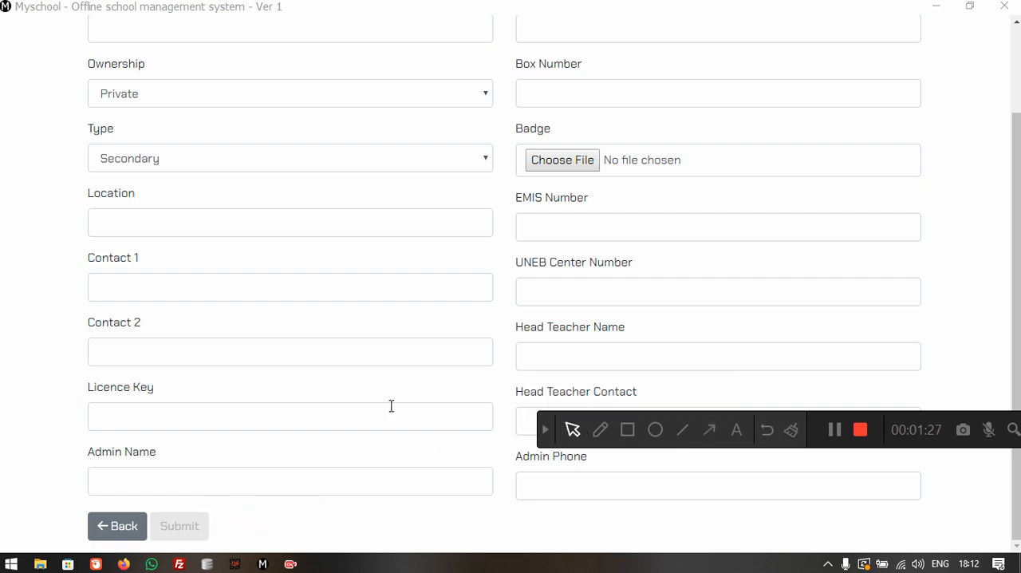
scroll(408, 408, "up", 3)
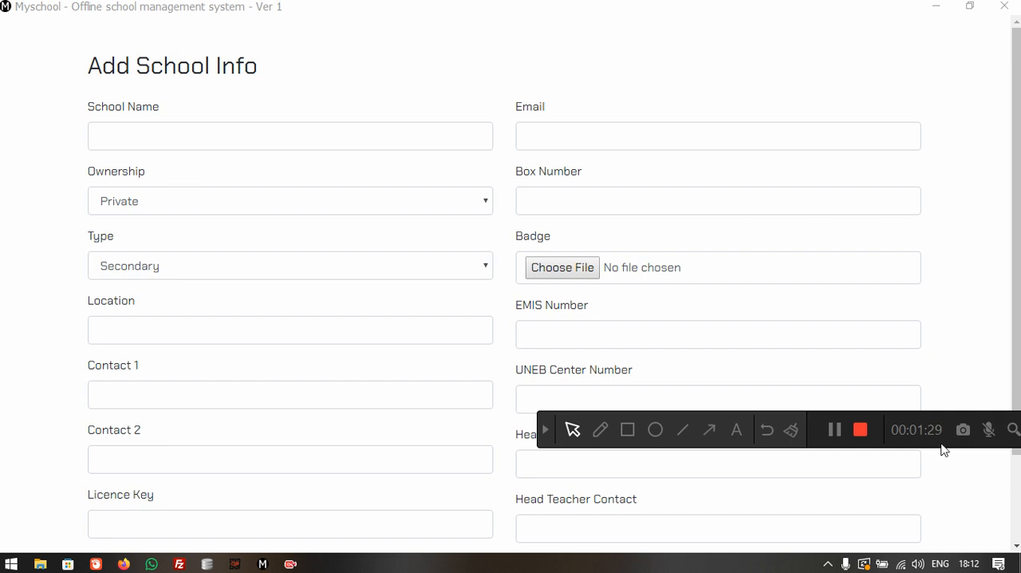
left_click_drag(943, 416, 939, 525)
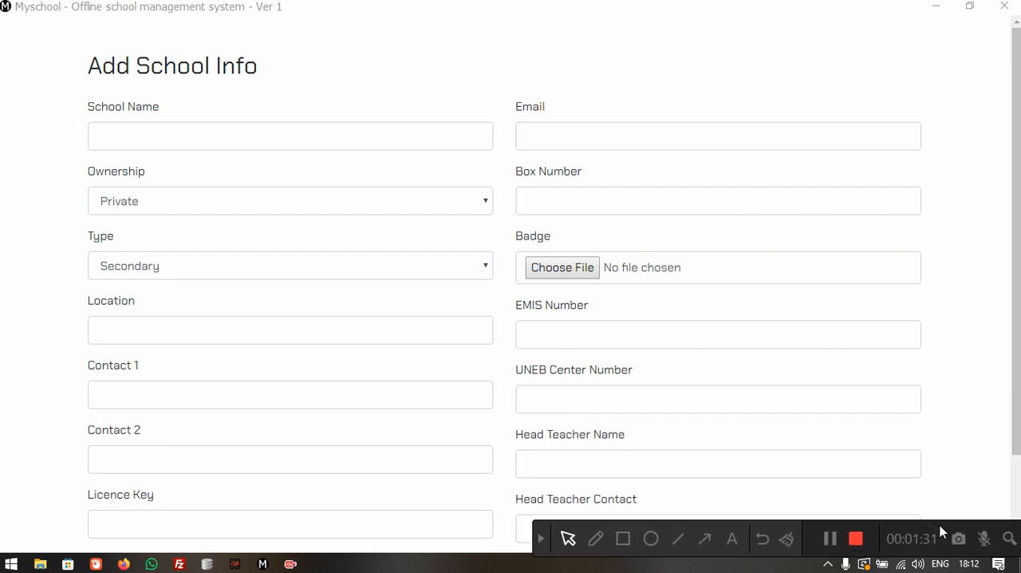
Enter Myschool Secondary School as the school name.
left_click(213, 126)
type("My")
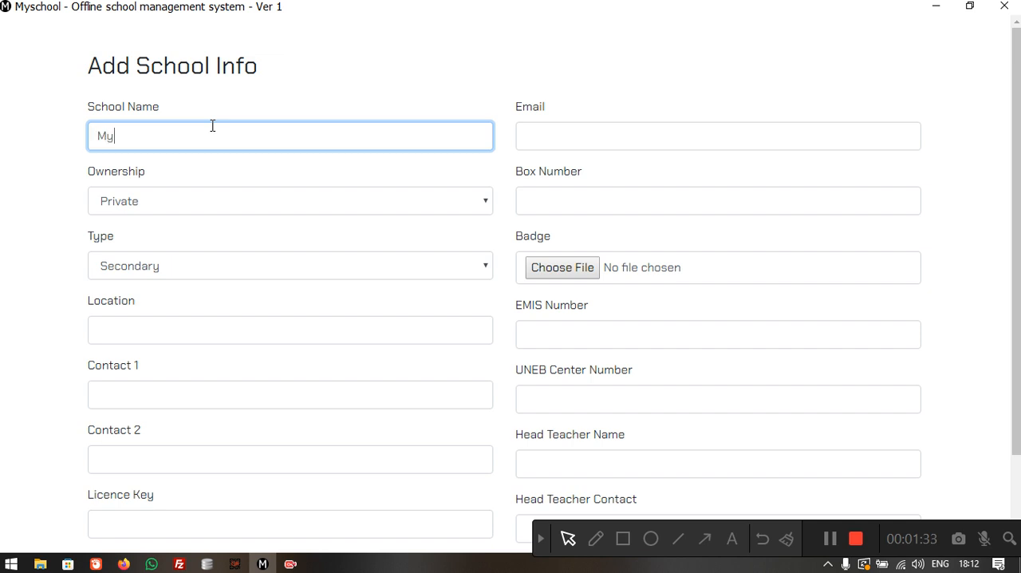
type("school Secondary ")
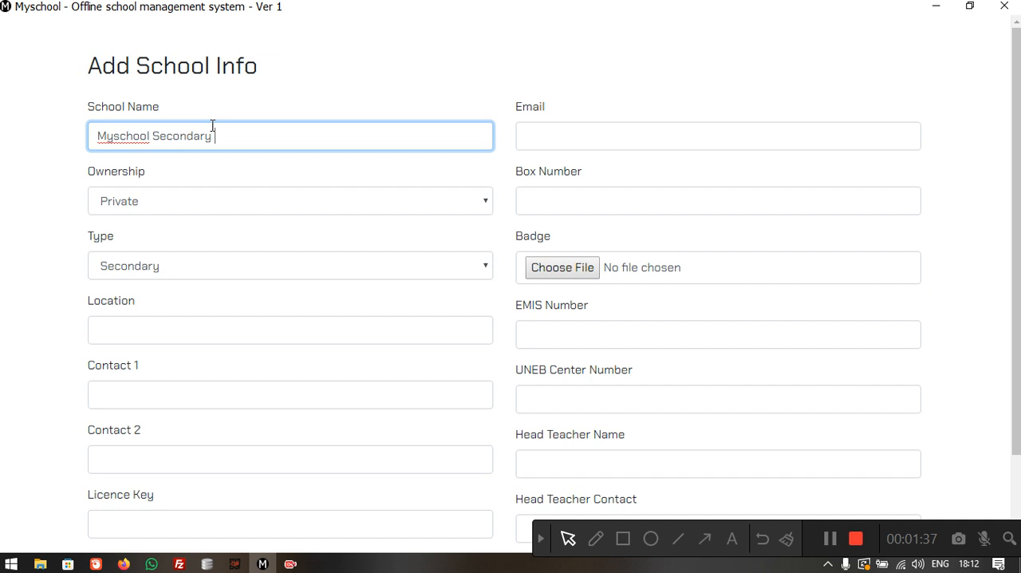
type("School")
Fill in the school's e-mail address.
left_click(554, 141)
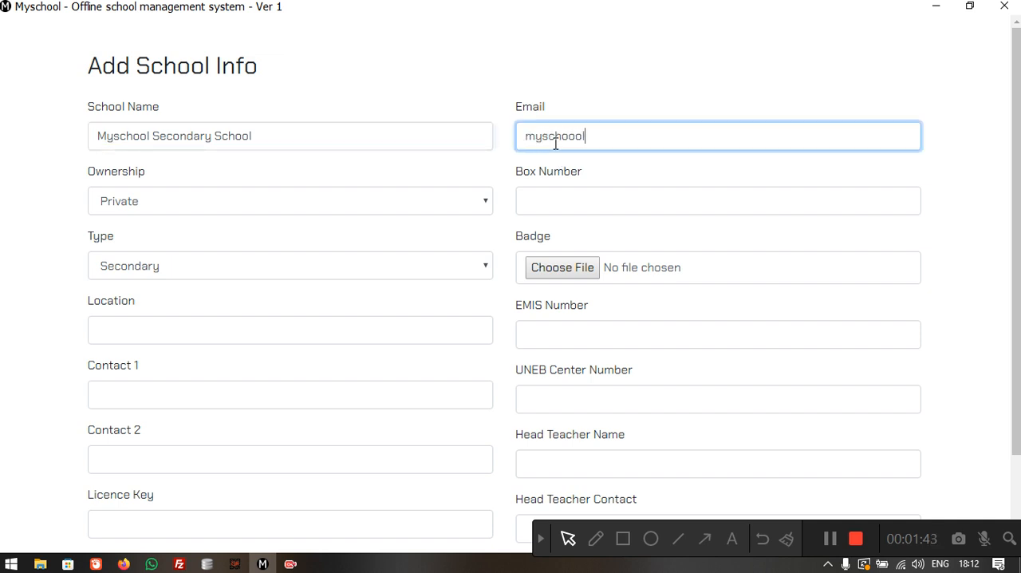
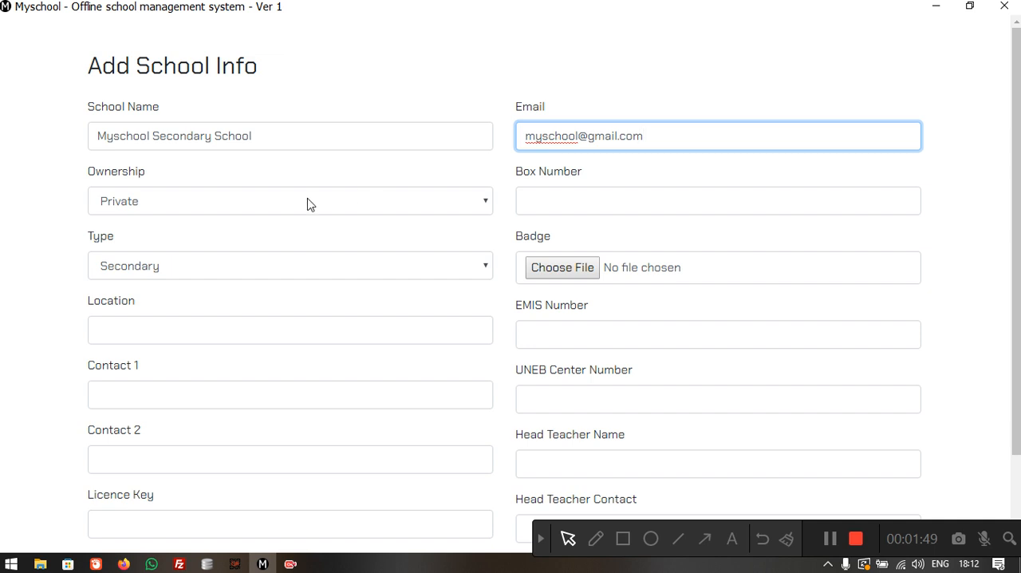
Keep Private as the ownership and enter the school's postal box address under Box Number.
left_click(289, 214)
left_click(290, 215)
left_click(296, 205)
left_click(216, 225)
left_click(638, 203)
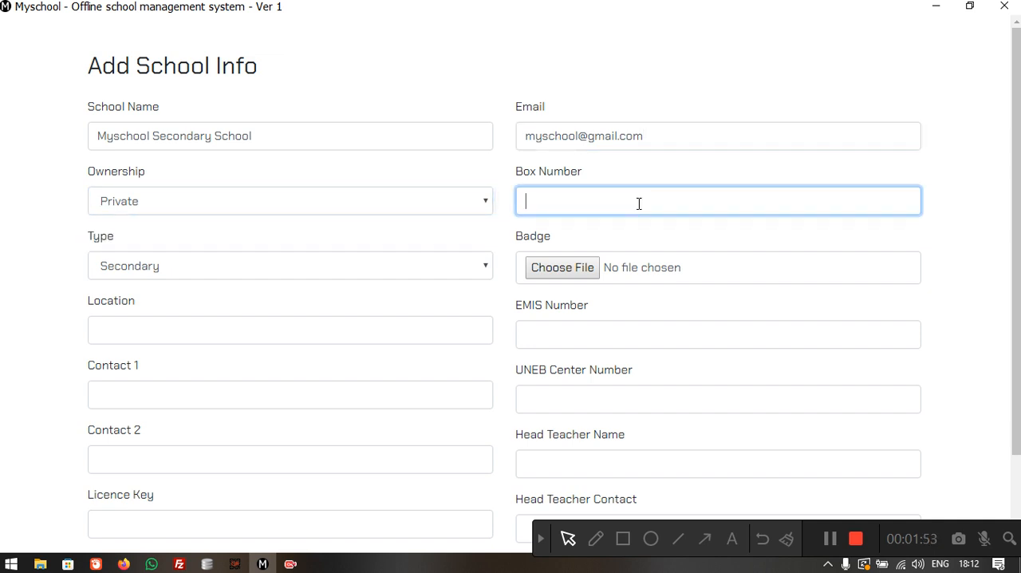
type("P.o Box 2626, Masaka")
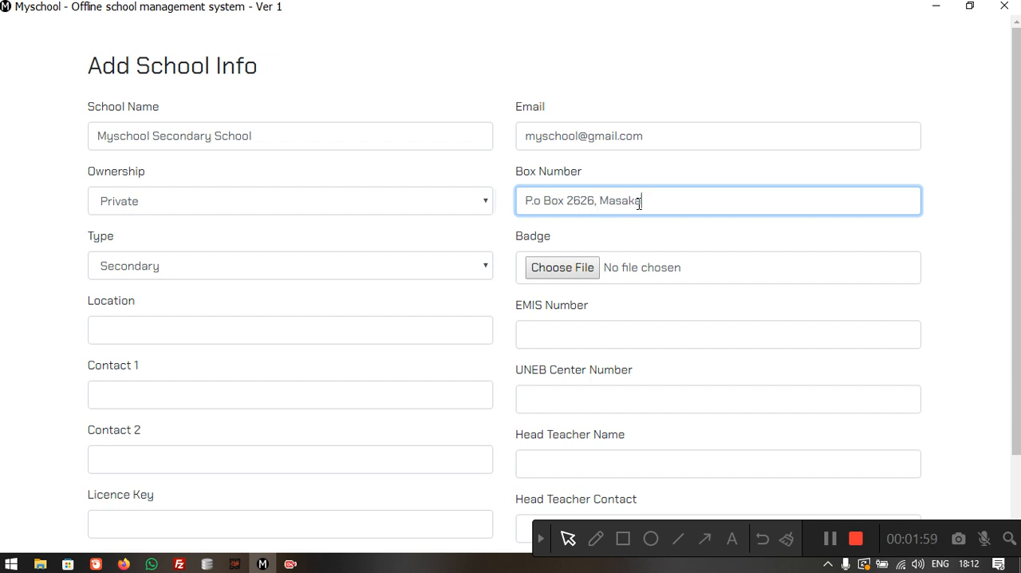
Keep Secondary as the school type and choose badge.png from the desktop's files folder as the badge.
left_click(318, 262)
left_click(319, 263)
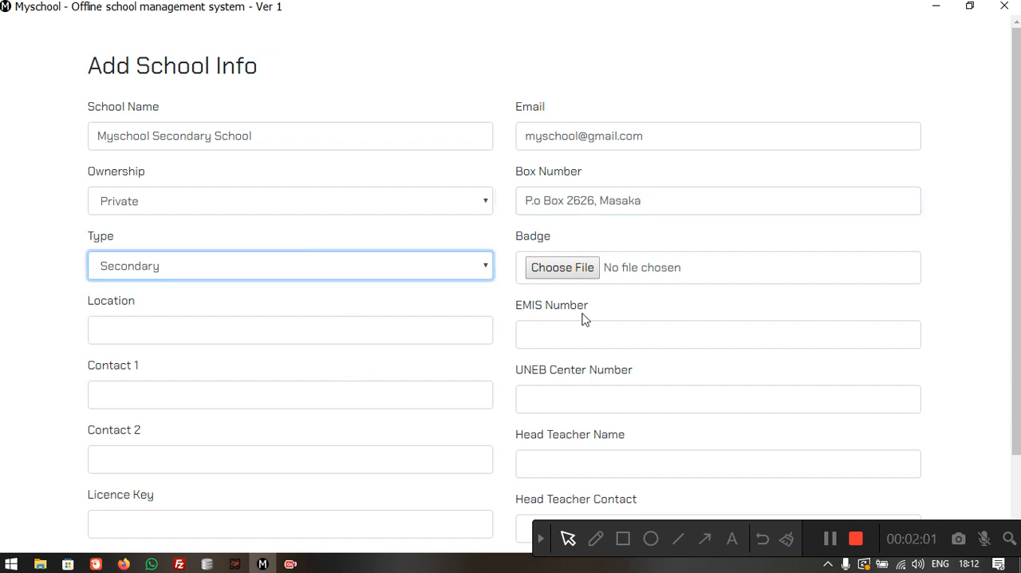
left_click(571, 270)
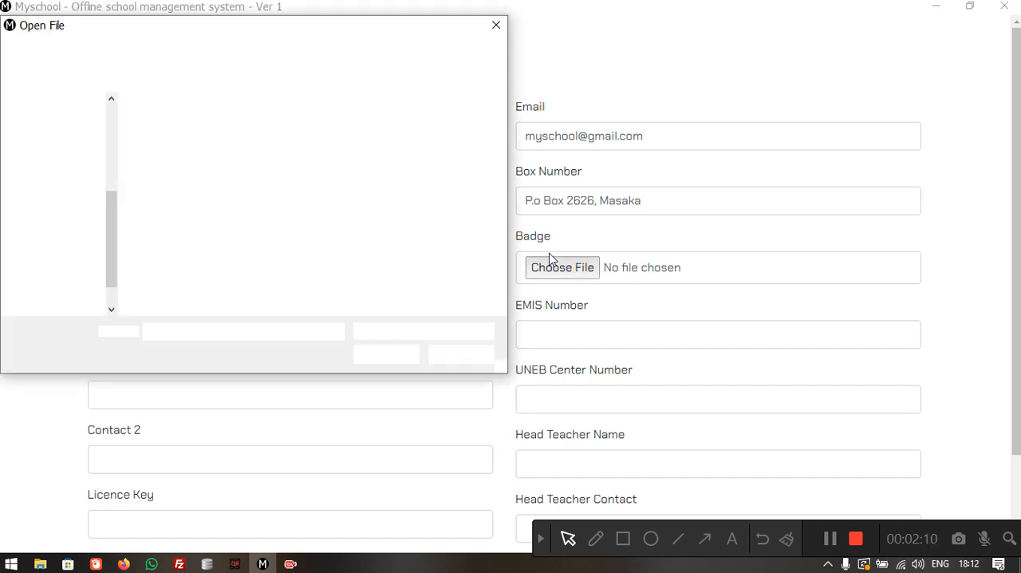
left_click(68, 161)
left_click(63, 143)
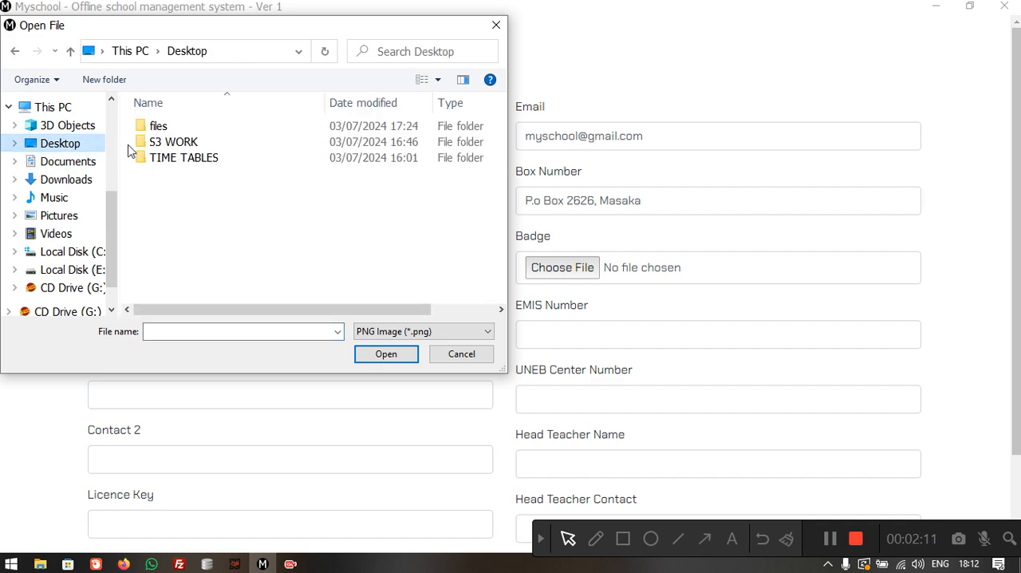
double_click(186, 128)
double_click(168, 140)
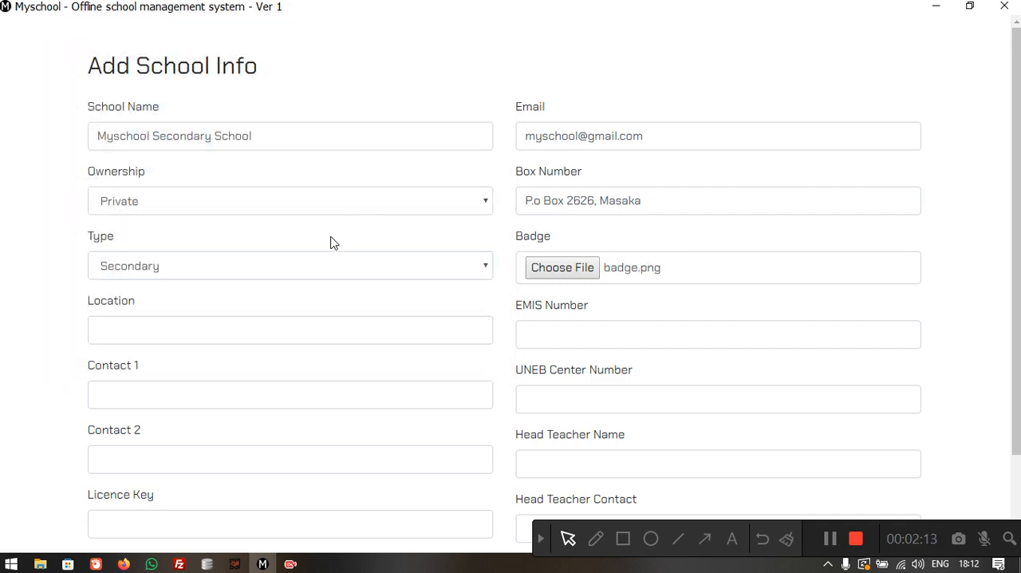
Enter Masaka as the school's location, leaving the EMIS and UNEB center numbers empty.
left_click(148, 332)
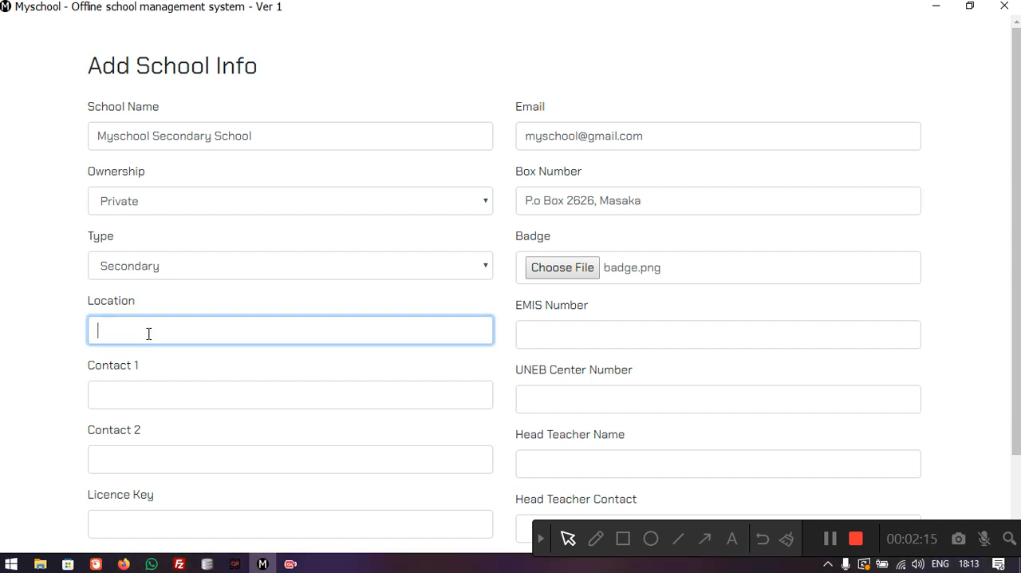
scroll(148, 335, "down", 2)
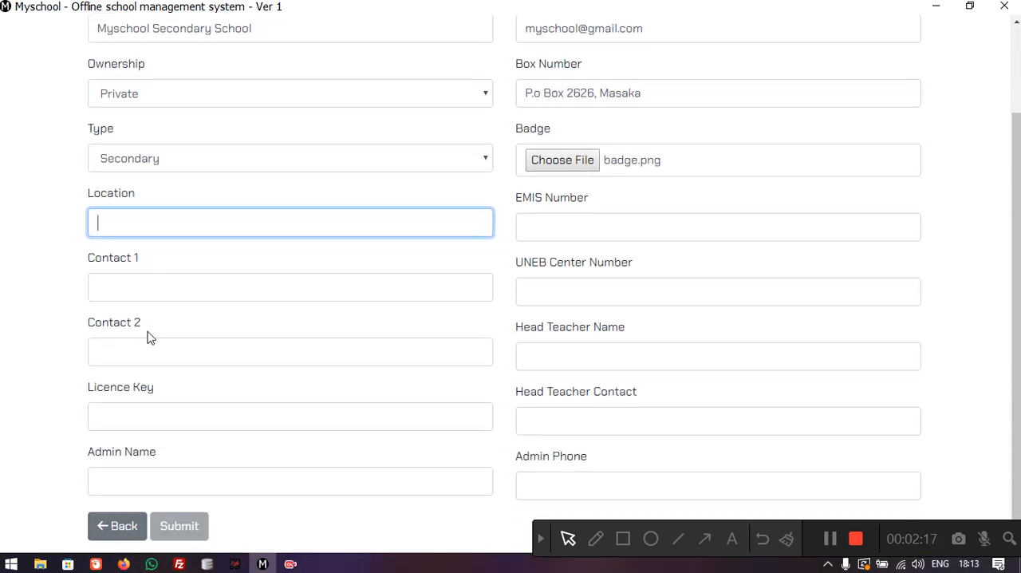
type("Masaka")
left_click(583, 221)
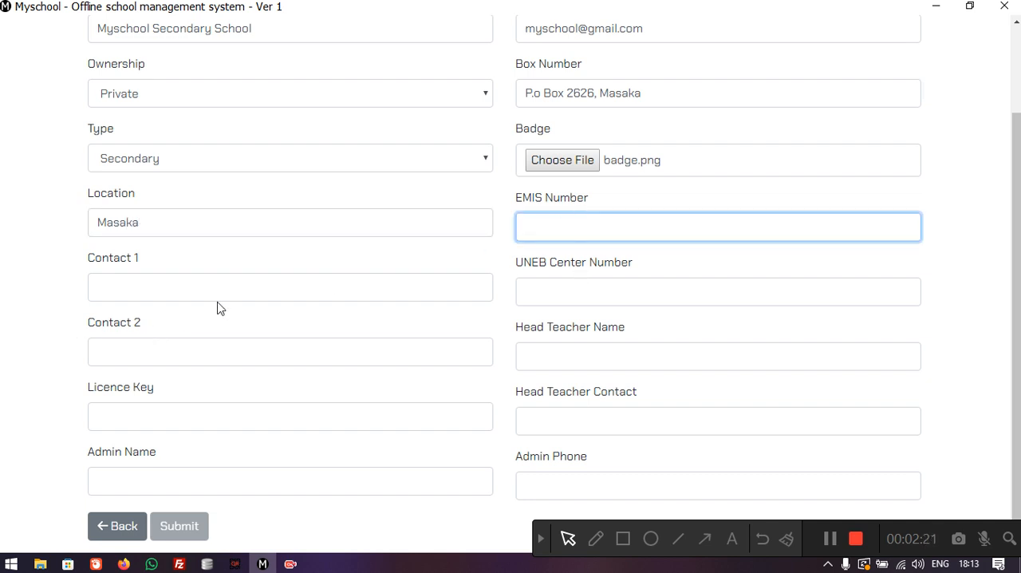
left_click(588, 287)
Enter the school's two contact phone numbers in Contact 1 and Contact 2.
left_click(144, 293)
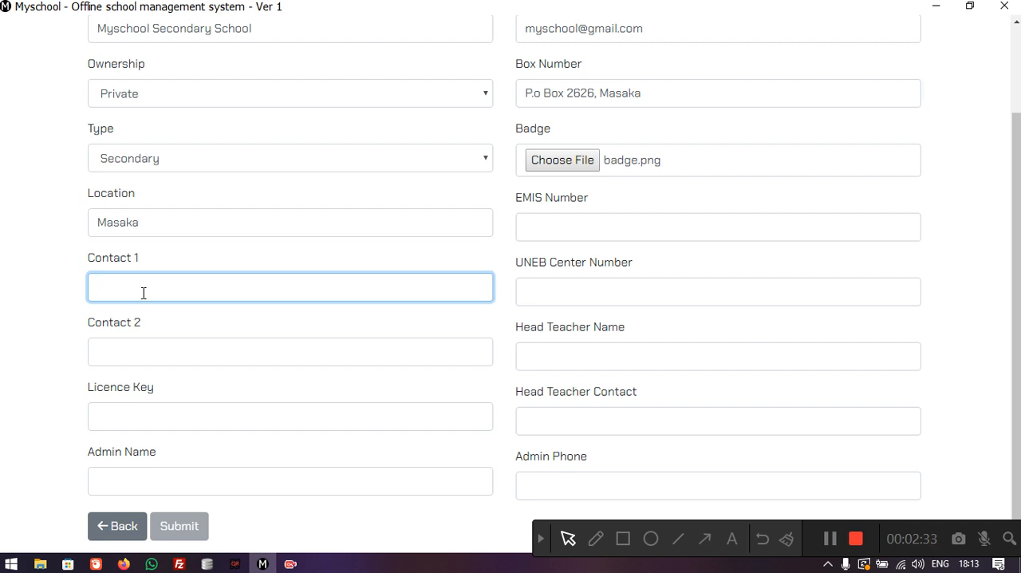
left_click(128, 346)
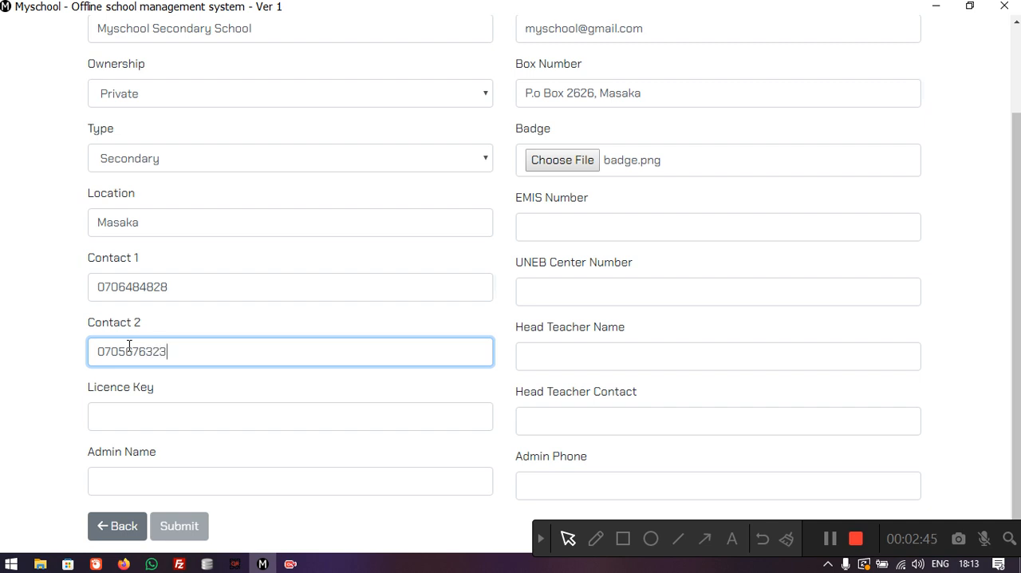
Enter the head teacher's full name.
left_click(584, 346)
Enter the licence key for the school.
left_click(197, 412)
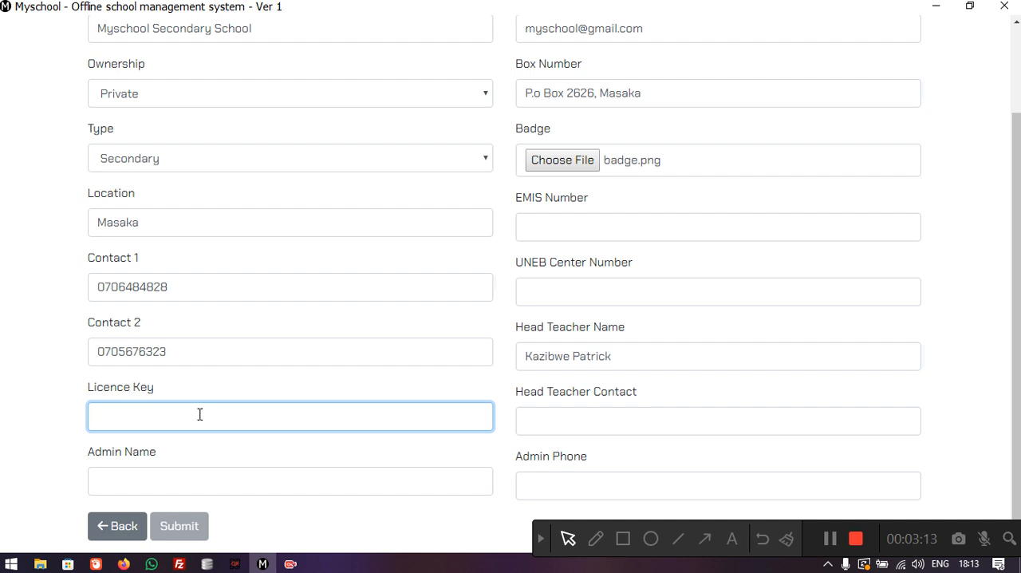
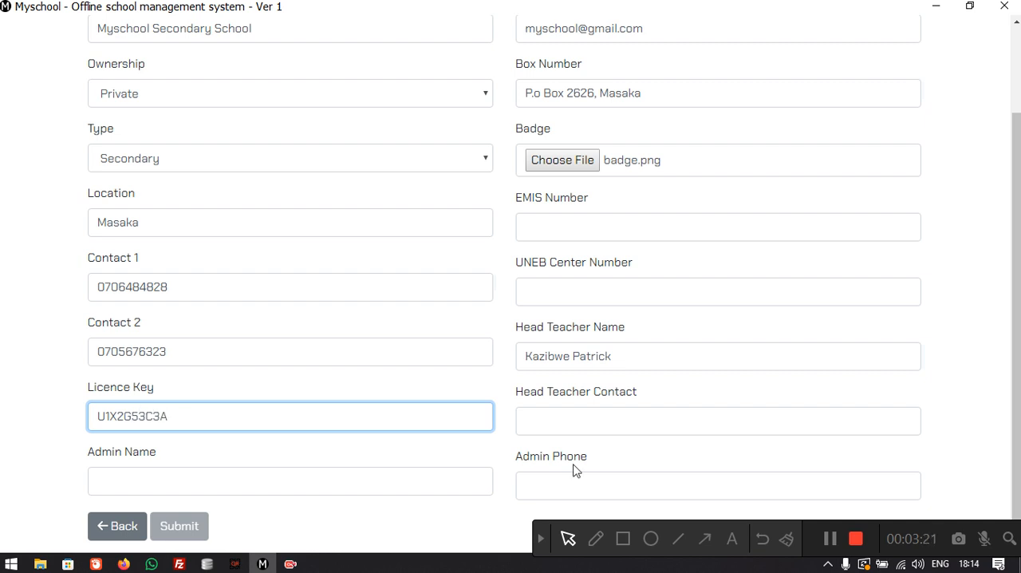
Enter the head teacher's contact phone number in the school registration form.
left_click(615, 427)
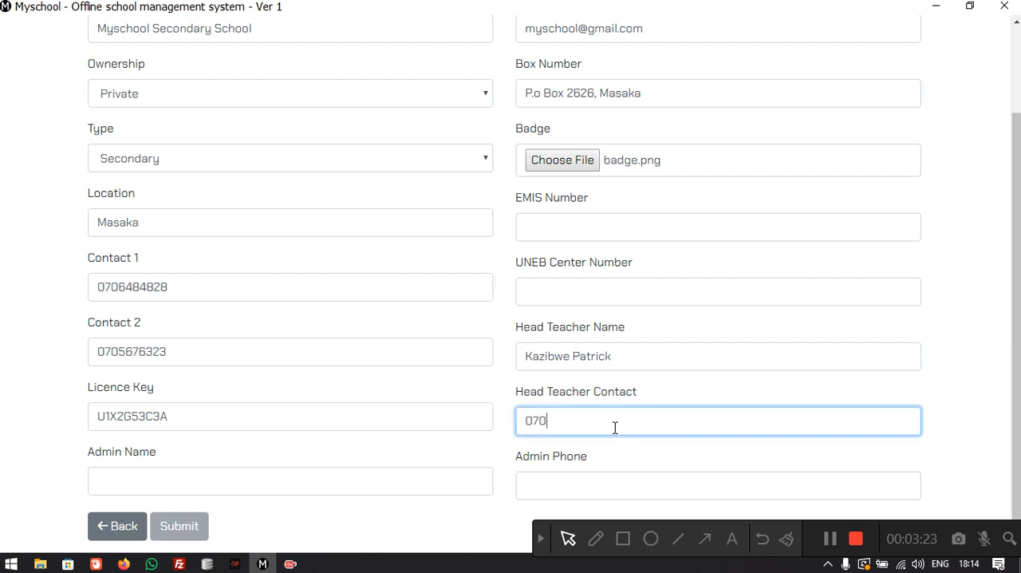
Enter the administrator's full name as the Admin Name.
left_click(135, 487)
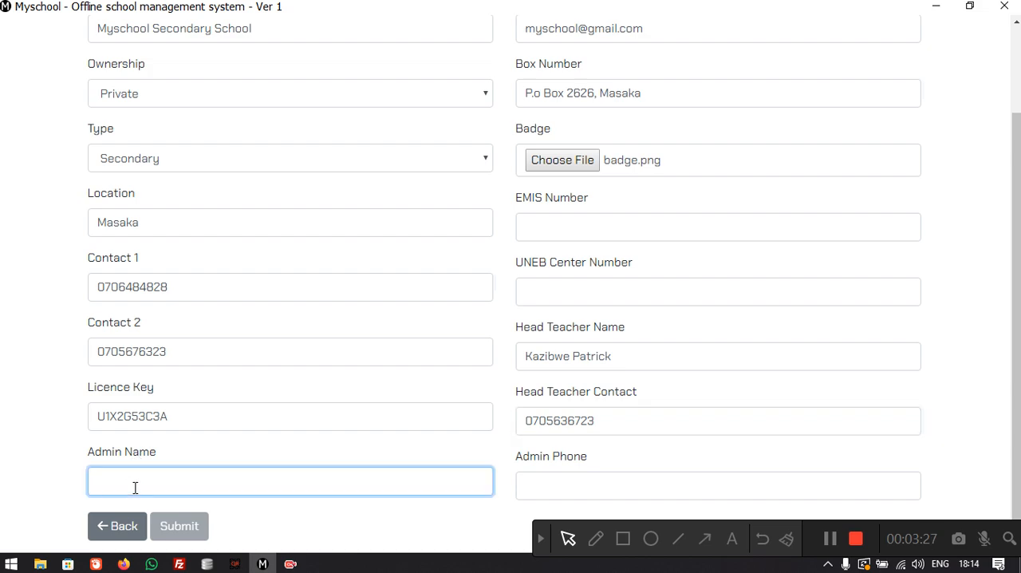
Enter the administrator's phone number and submit the school registration form.
left_click(563, 488)
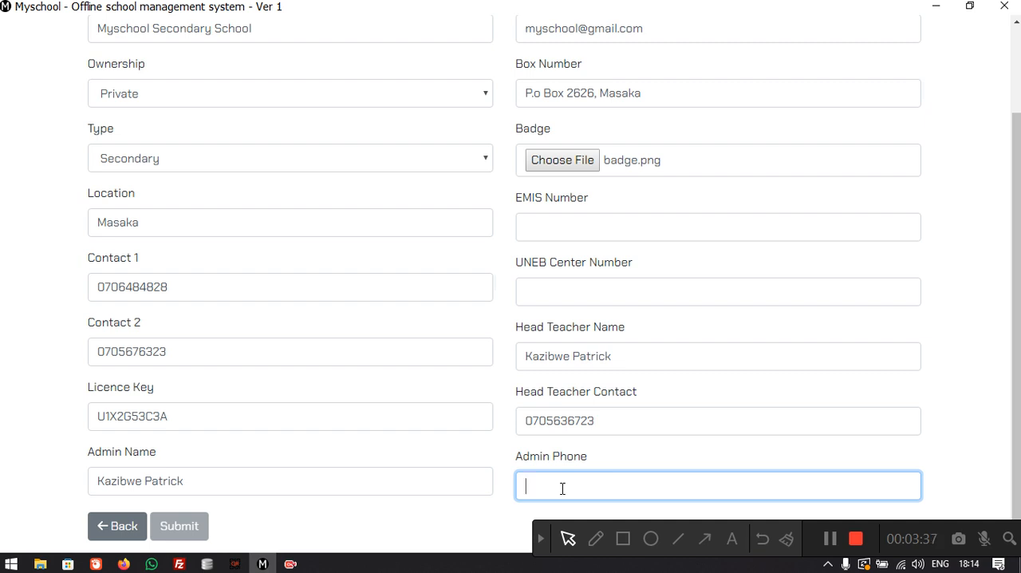
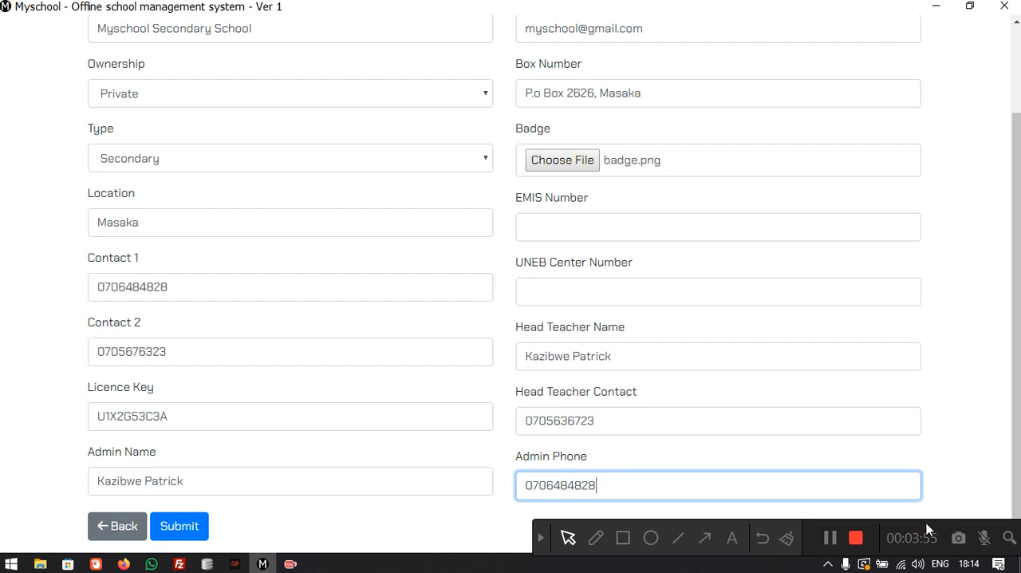
left_click_drag(907, 513, 764, 525)
left_click(199, 530)
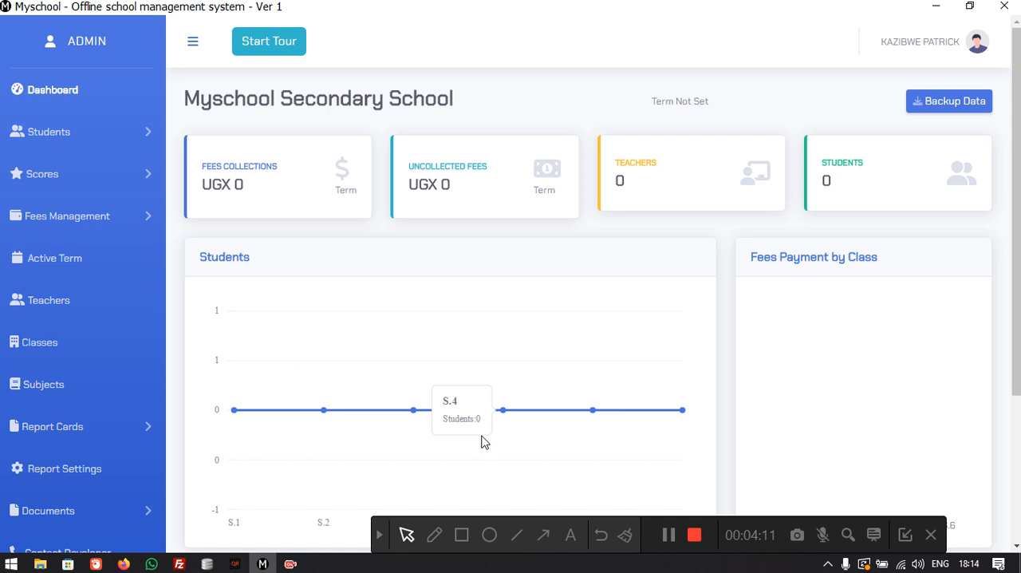
left_click(462, 530)
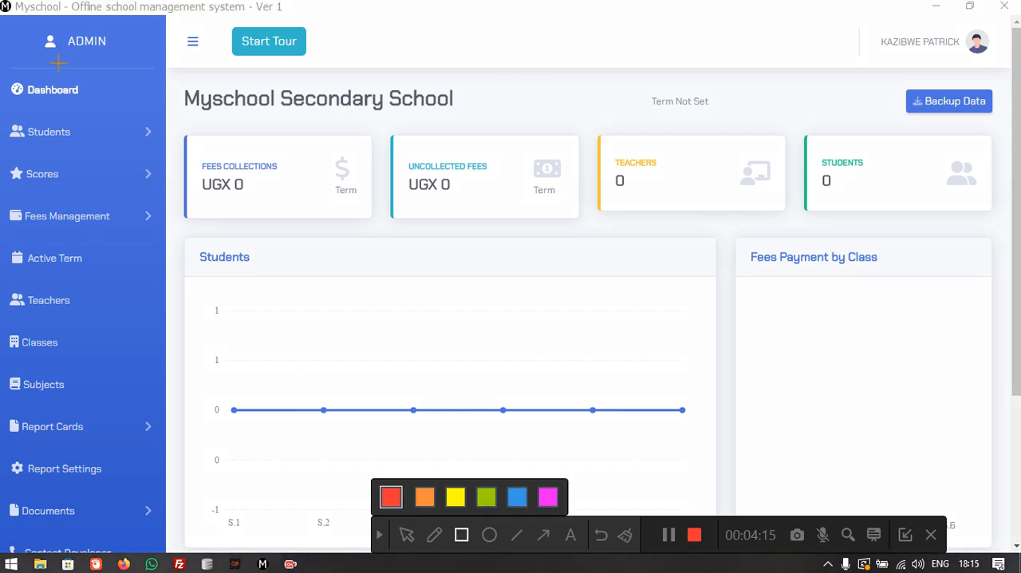
mouse_move(2, 14)
left_mouse_down()
mouse_move(149, 565)
mouse_move(164, 565)
mouse_move(166, 551)
left_mouse_up()
mouse_move(168, 82)
left_mouse_down()
mouse_move(465, 112)
mouse_move(473, 122)
left_mouse_up()
left_click_drag(639, 83, 723, 119)
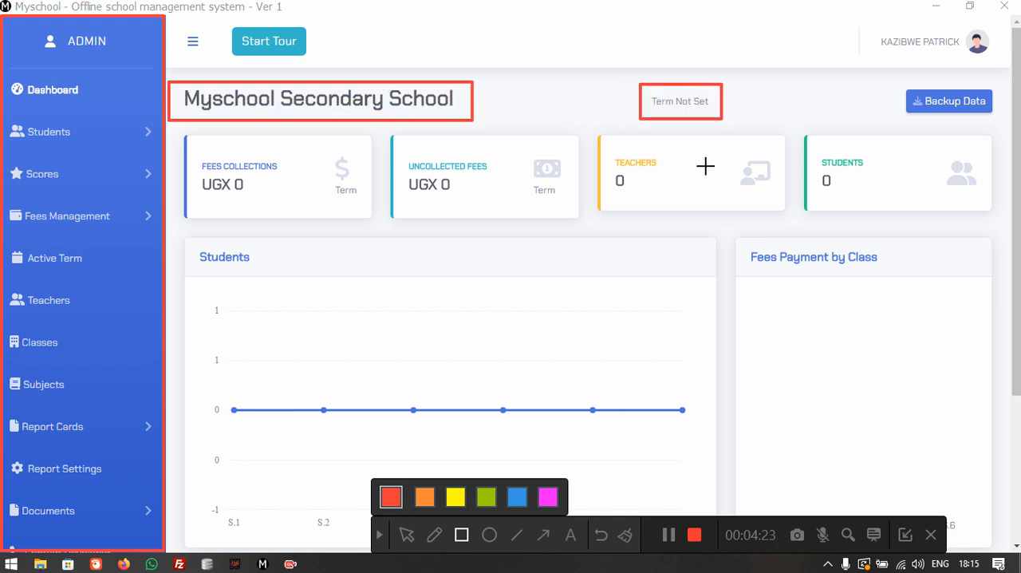
left_click_drag(885, 77, 1004, 126)
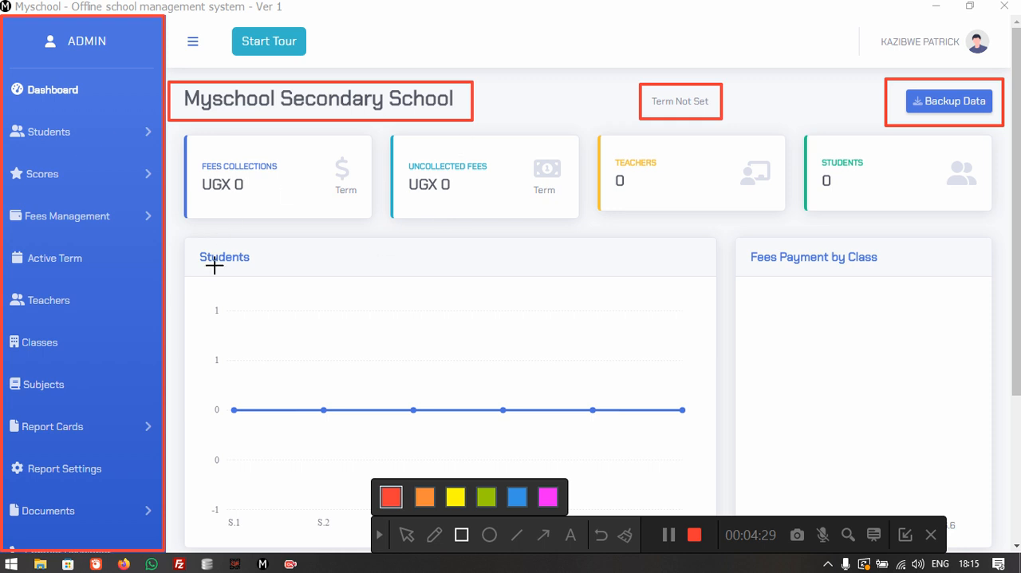
left_click_drag(181, 131, 375, 223)
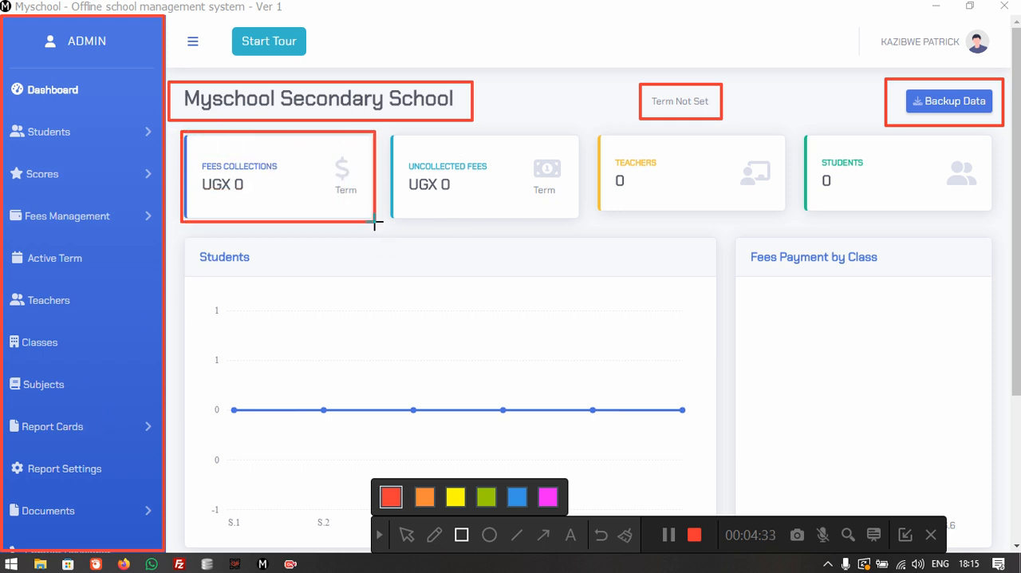
mouse_move(388, 132)
left_mouse_down()
mouse_move(592, 224)
mouse_move(581, 225)
left_mouse_up()
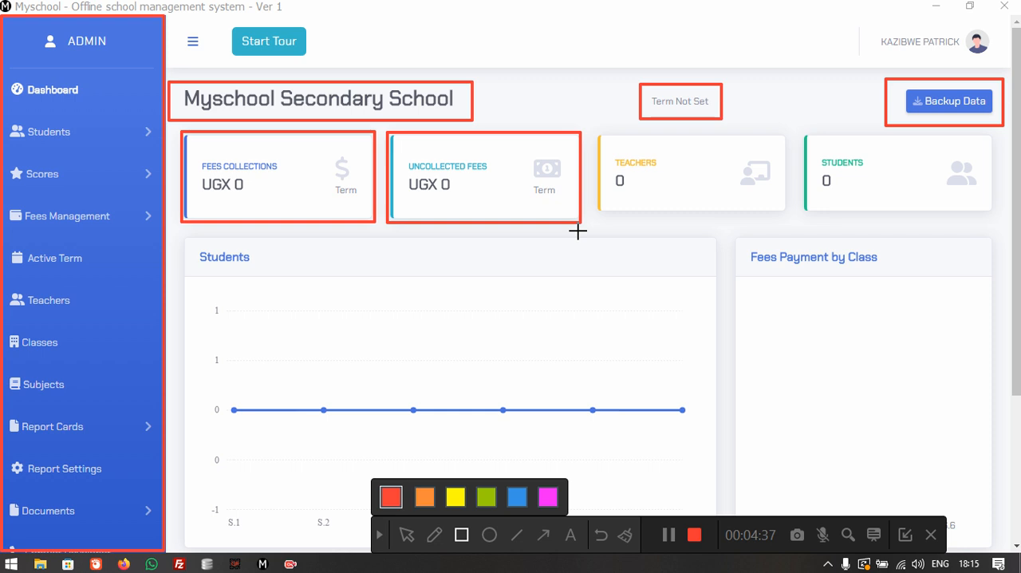
mouse_move(599, 127)
left_mouse_down()
mouse_move(799, 228)
mouse_move(791, 218)
left_mouse_up()
mouse_move(800, 122)
left_mouse_down()
mouse_move(930, 200)
mouse_move(997, 219)
left_mouse_up()
left_click_drag(787, 526, 976, 526)
mouse_move(176, 235)
left_mouse_down()
mouse_move(463, 349)
mouse_move(729, 423)
mouse_move(734, 534)
mouse_move(716, 535)
left_mouse_up()
mouse_move(738, 243)
left_mouse_down()
mouse_move(913, 406)
mouse_move(994, 523)
left_mouse_up()
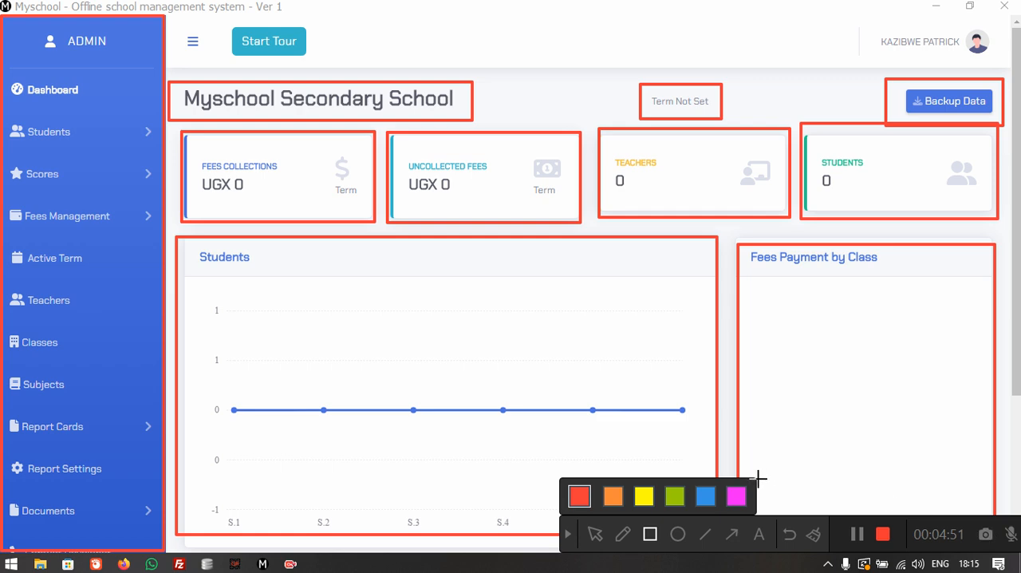
left_click(731, 534)
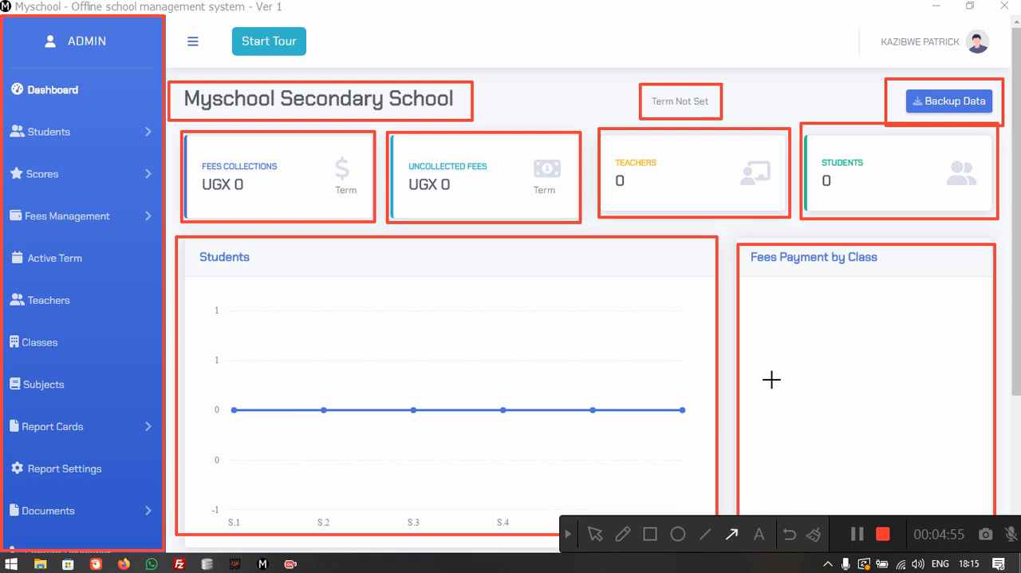
left_click(731, 535)
left_click_drag(778, 107, 919, 52)
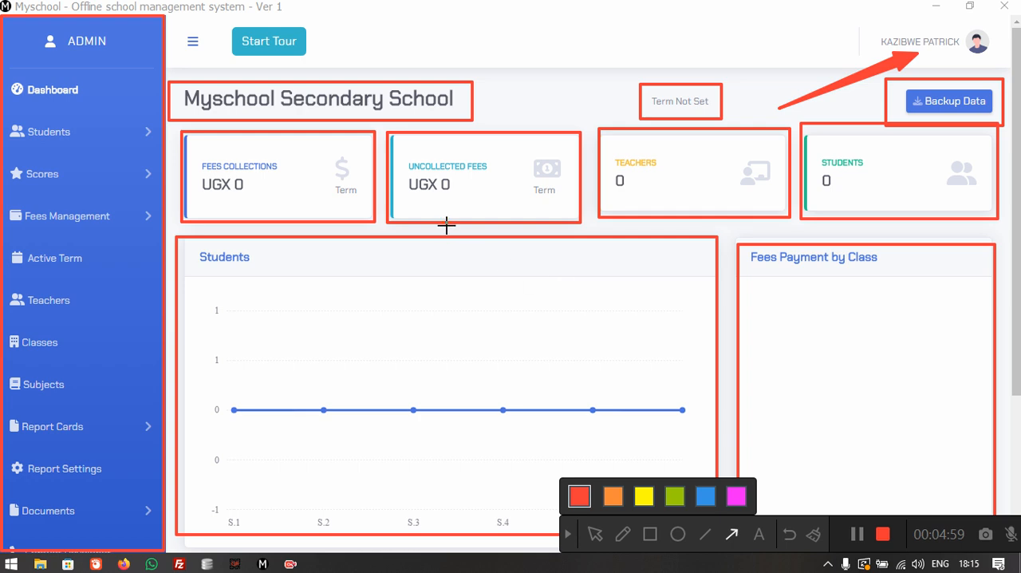
left_click_drag(454, 49, 319, 41)
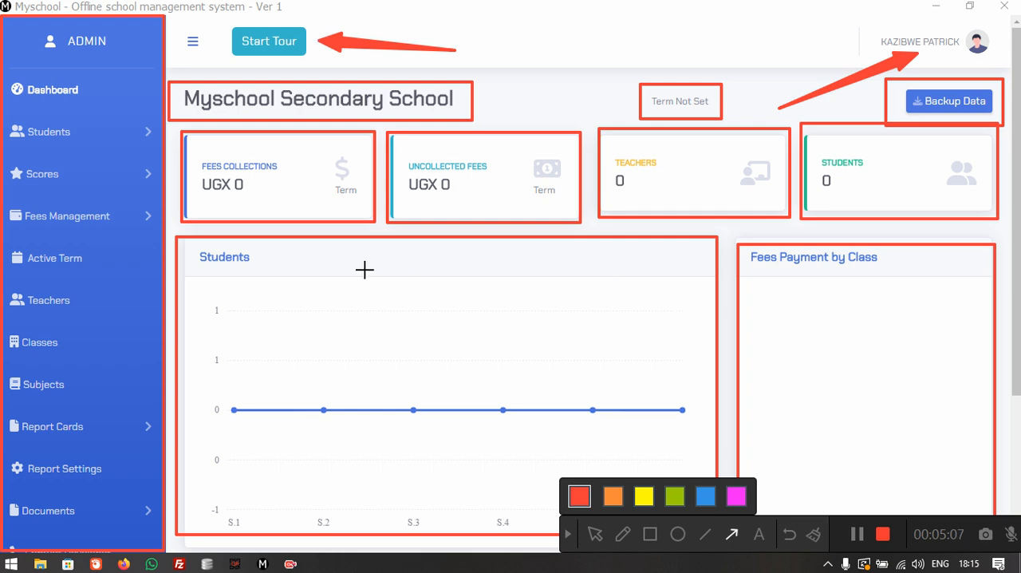
left_click(814, 540)
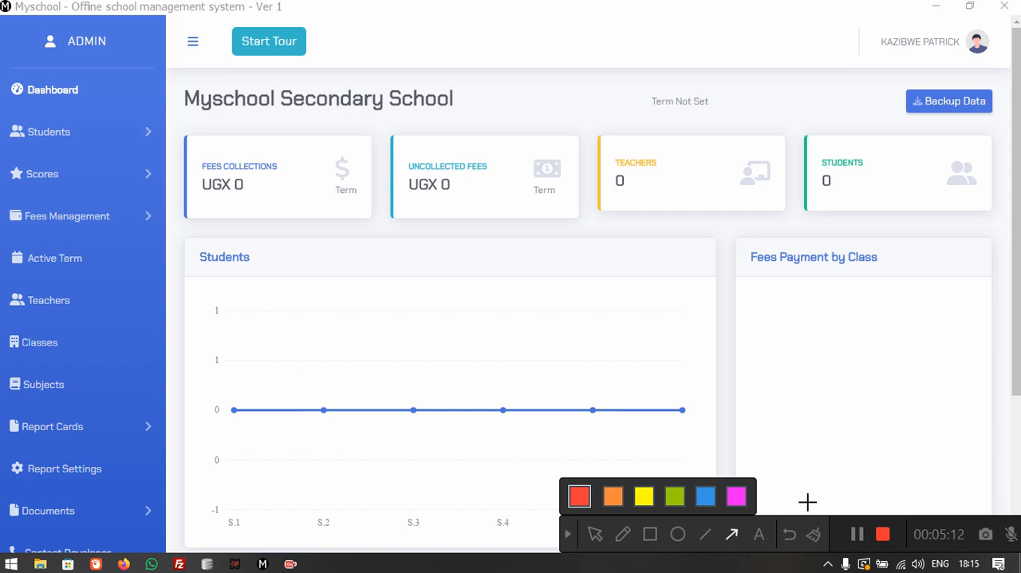
left_click(594, 533)
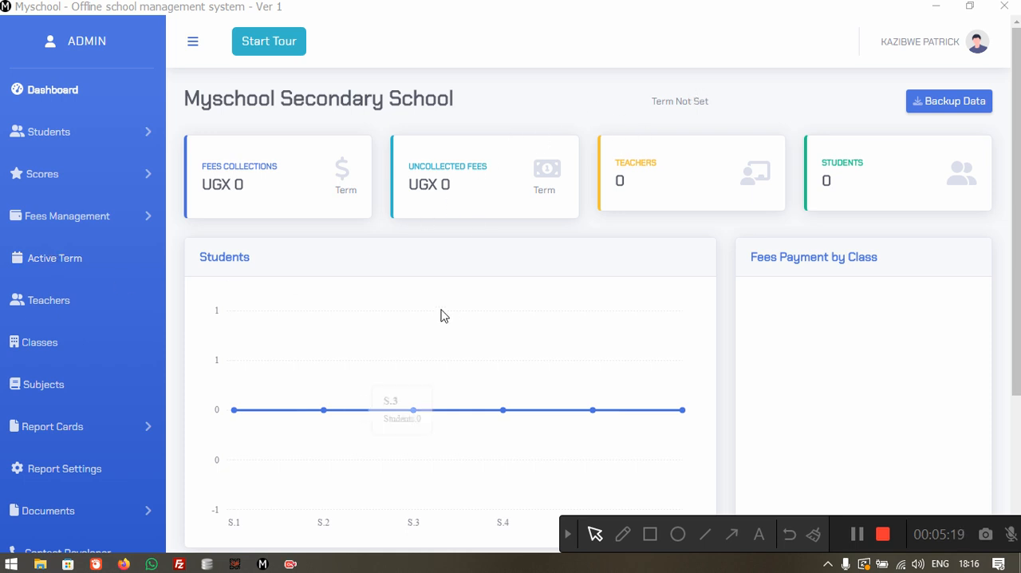
Set term 2 of 2024 as the school's active term and year.
left_click(44, 263)
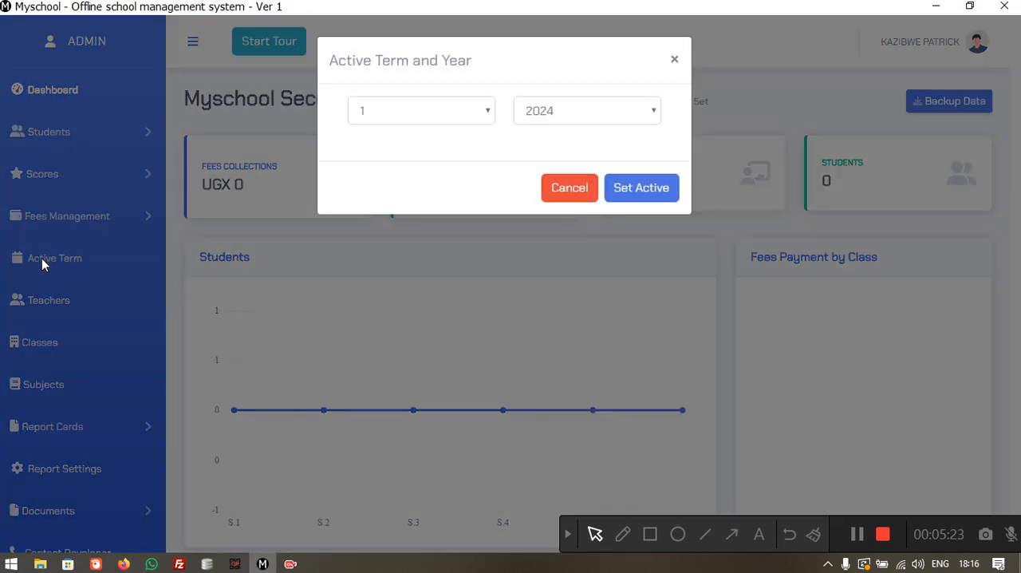
left_click(410, 116)
left_click(379, 150)
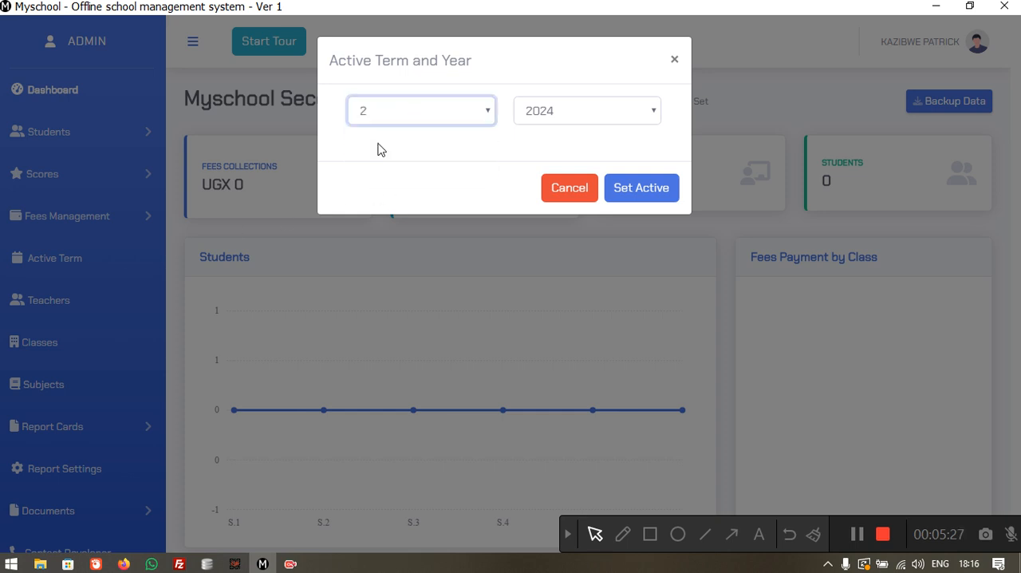
left_click(640, 194)
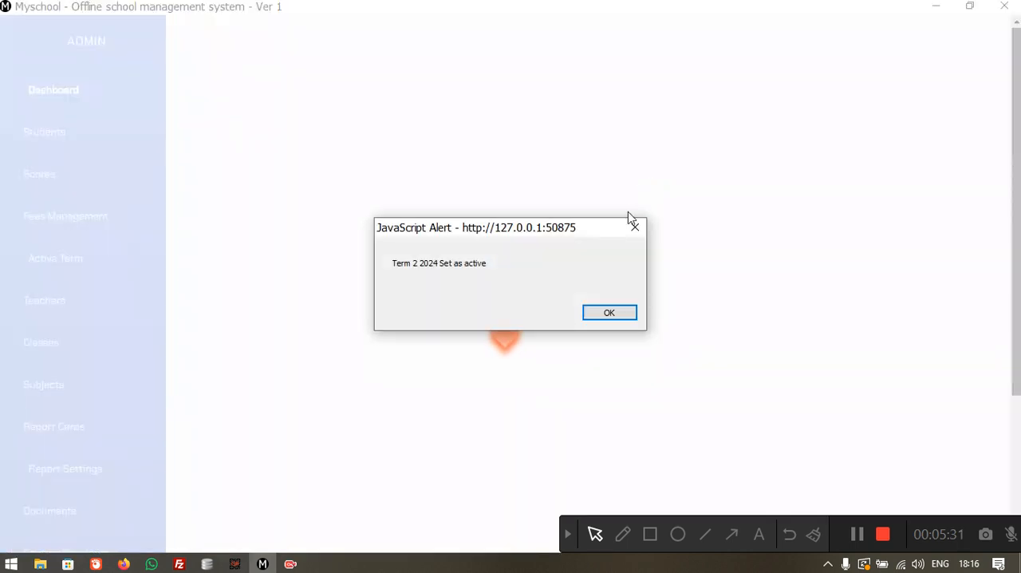
left_click(611, 312)
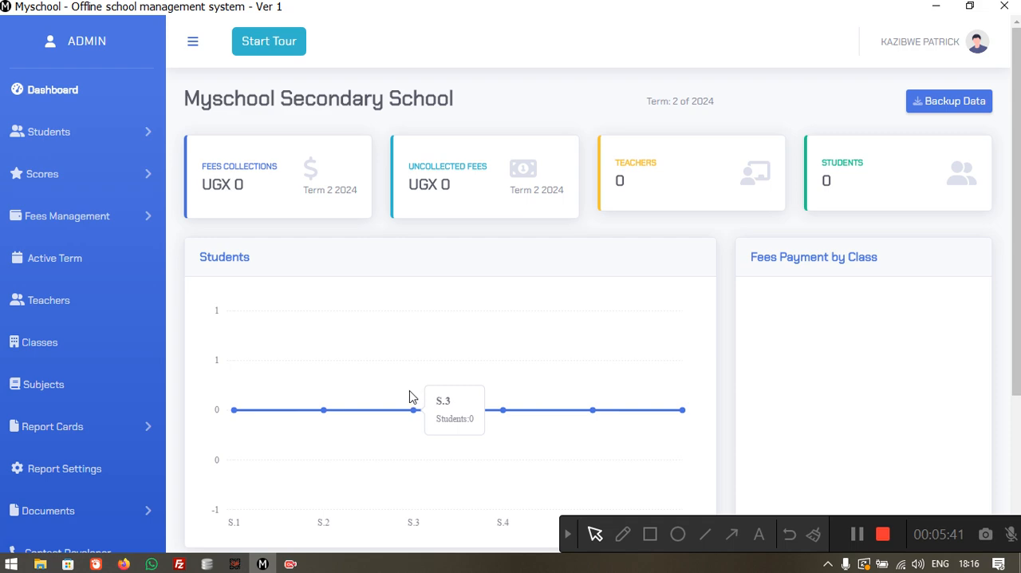
left_click(33, 129)
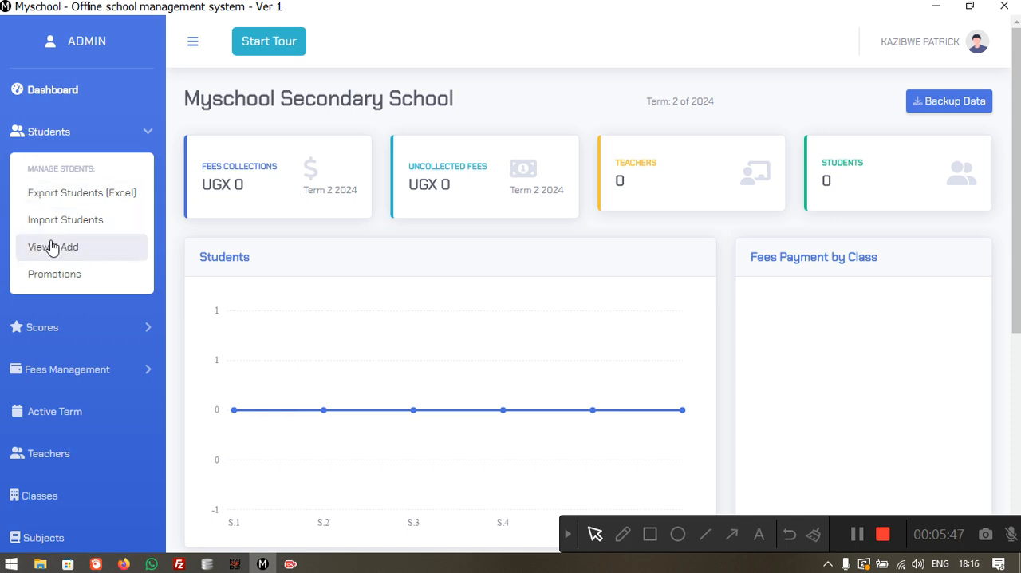
left_click(56, 144)
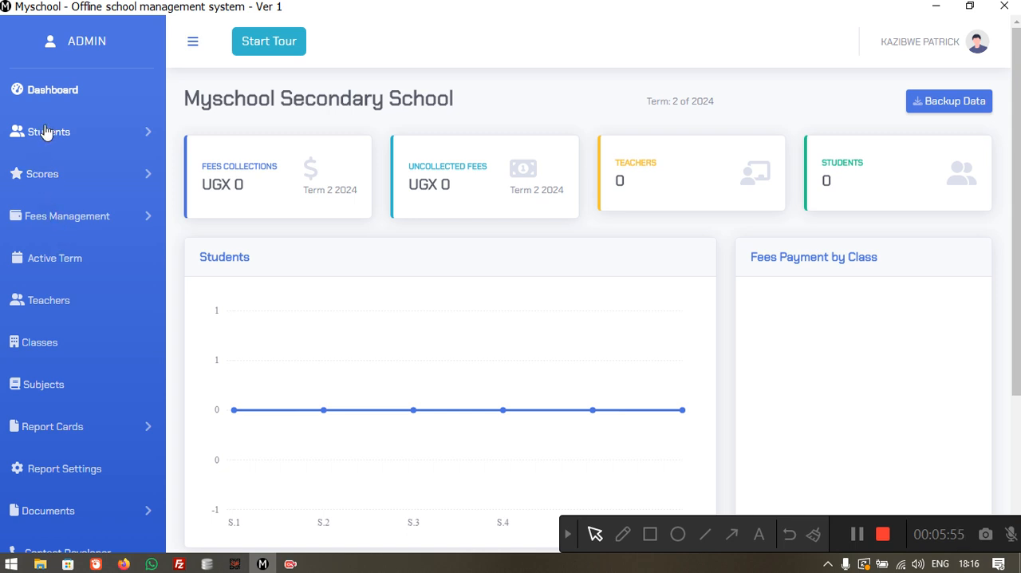
Open the class list and try to assign stream A to the existing class S.1.
left_click(47, 342)
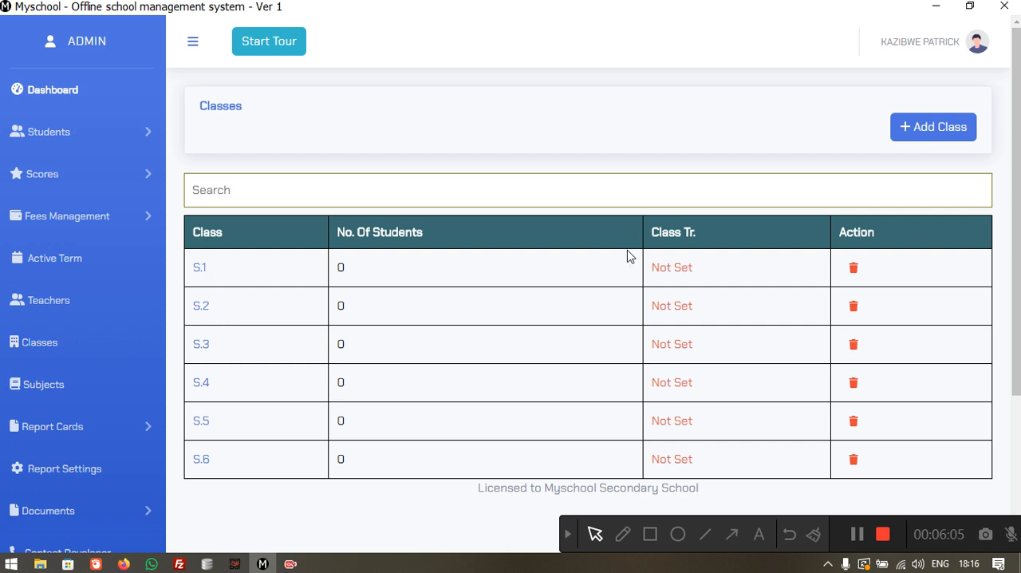
left_click(197, 270)
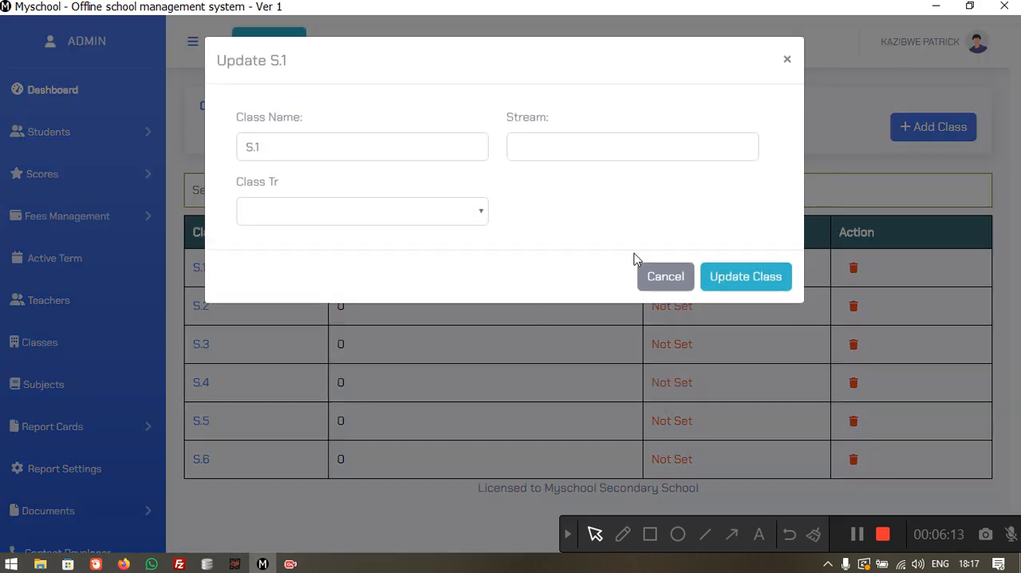
left_click(656, 279)
left_click(199, 271)
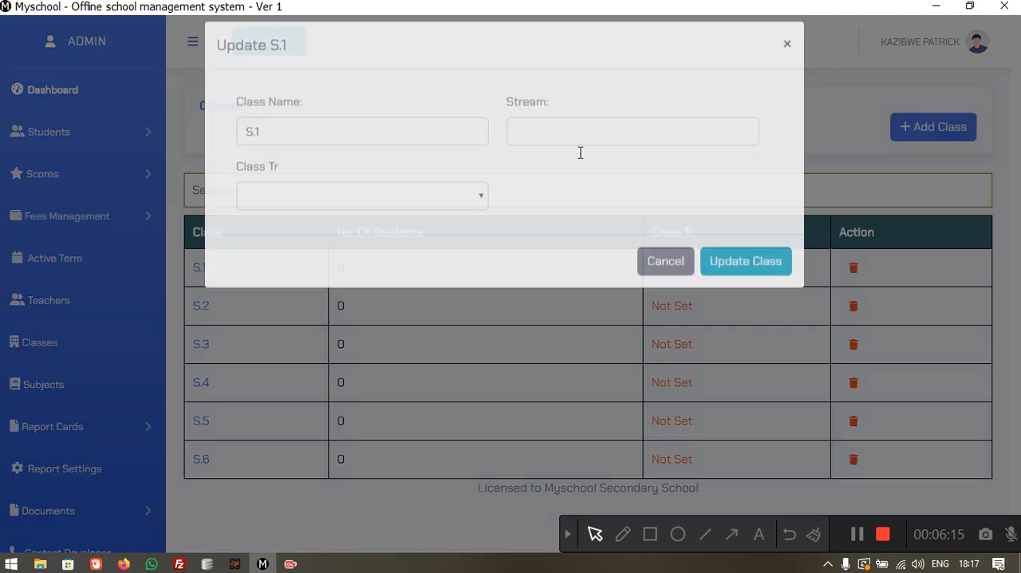
left_click(578, 146)
type("A")
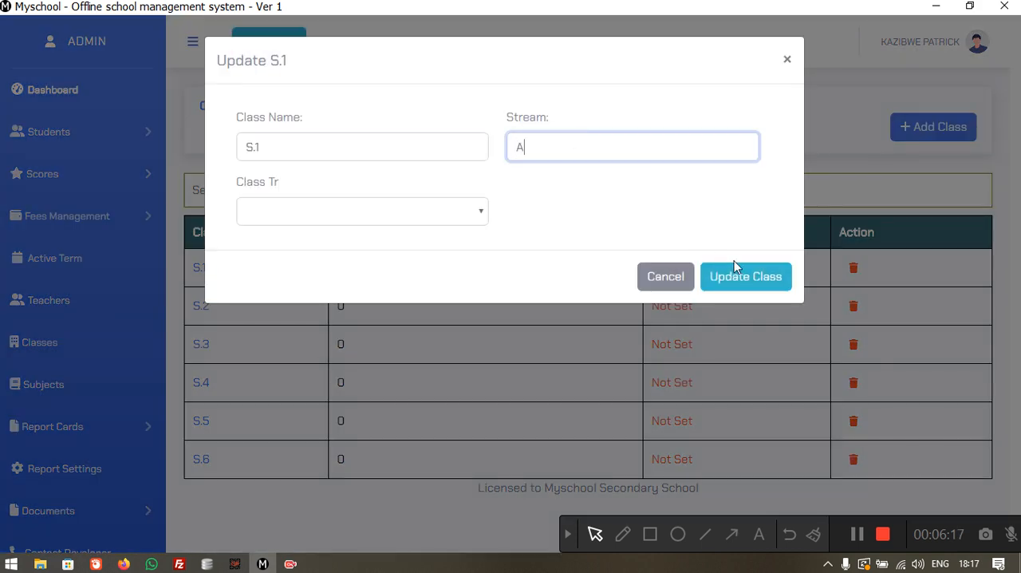
left_click(747, 276)
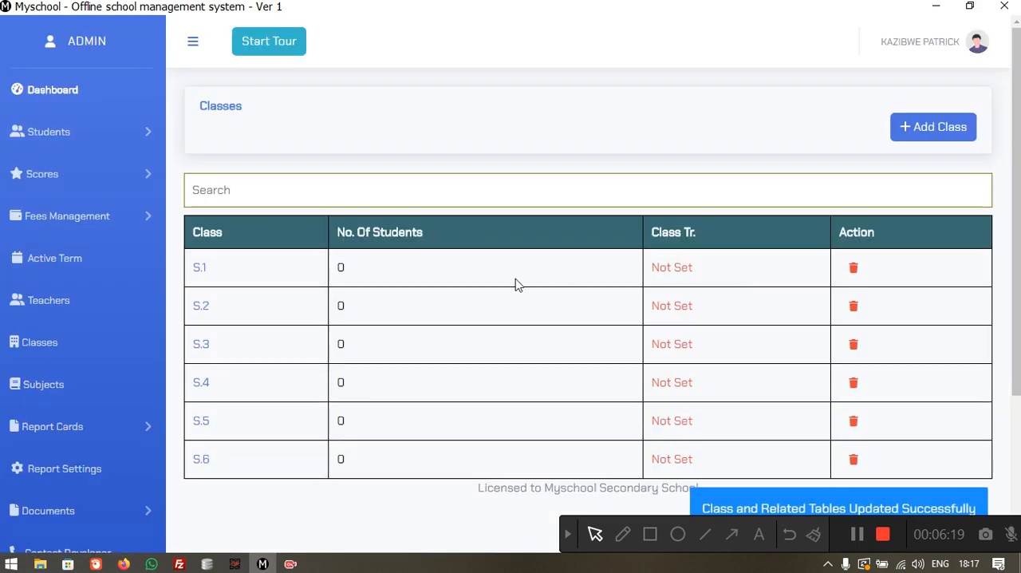
Delete class S.1 and add it again as a new class with stream A.
left_click(852, 267)
left_click(749, 163)
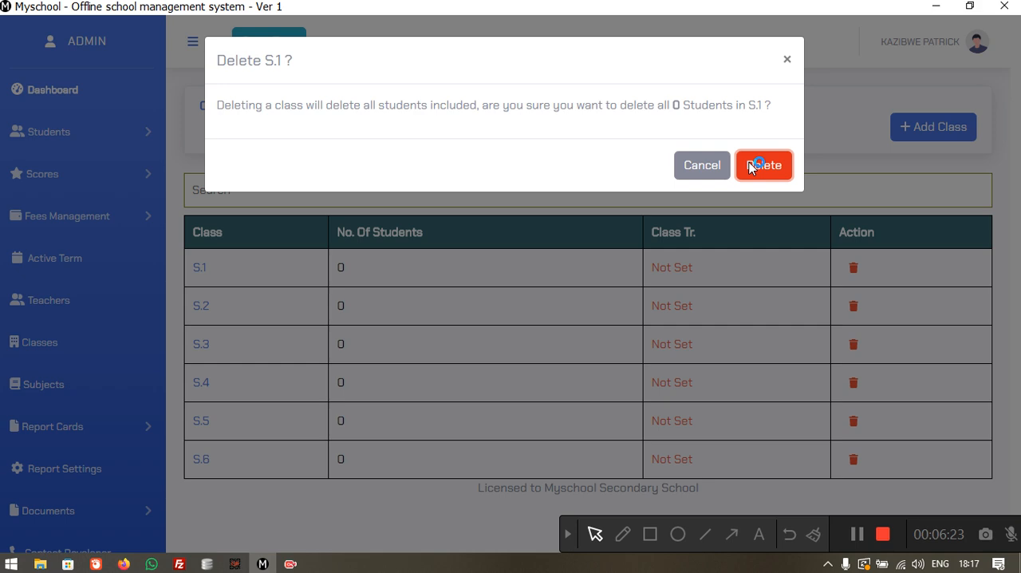
left_click(900, 142)
left_click(311, 146)
left_click(563, 135)
type("A")
left_click(750, 213)
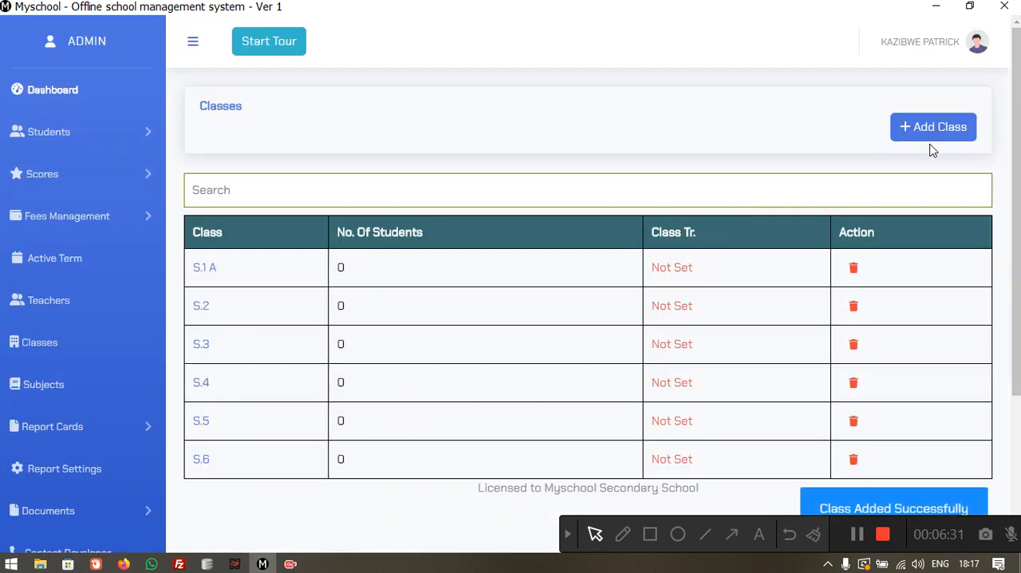
Add another class named S.1 with stream B.
left_click(930, 141)
left_click(389, 130)
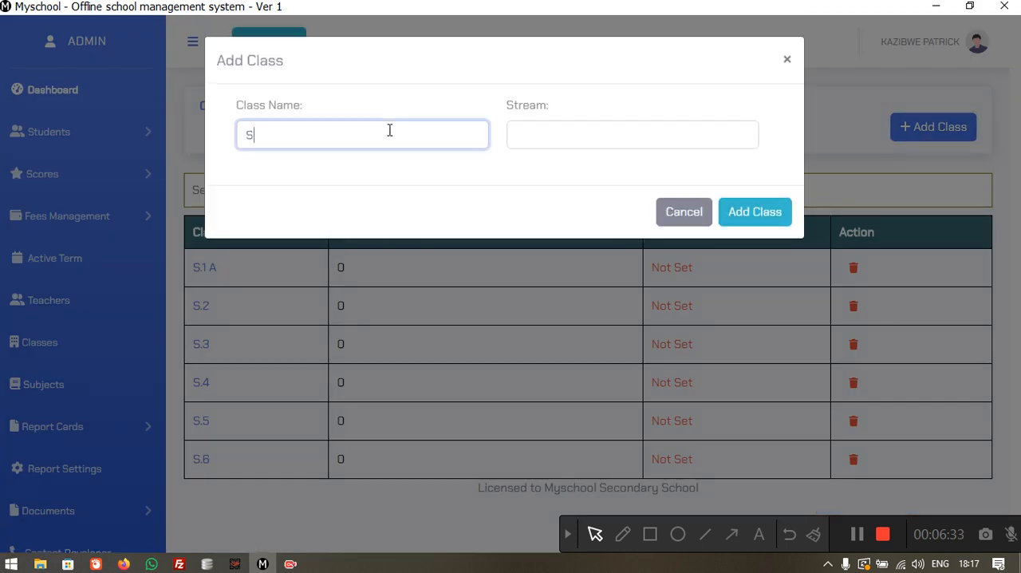
type("S.1")
left_click(531, 133)
type("B")
left_click(772, 210)
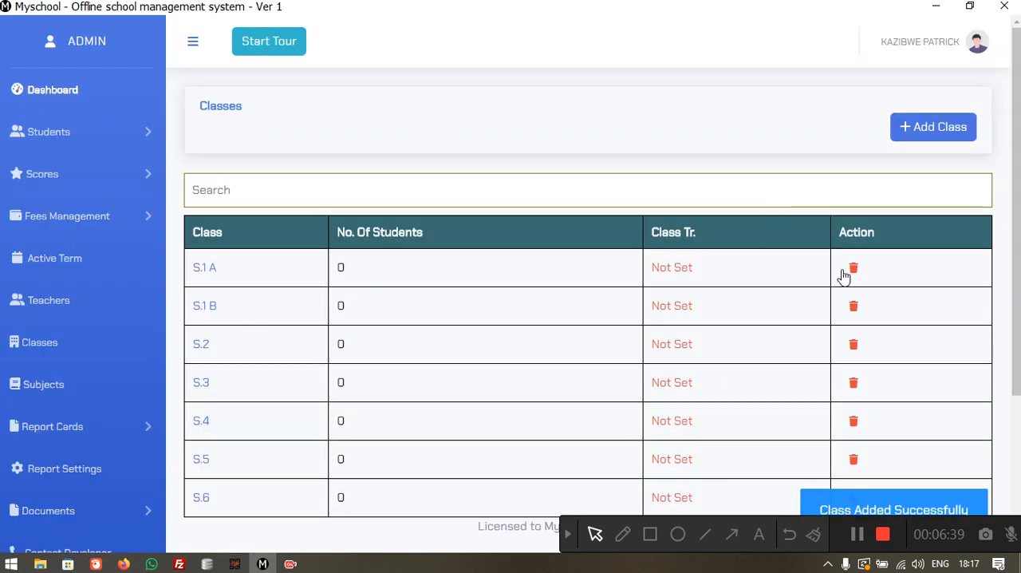
Delete class S.1 B and clear the stream of class S.1 A.
left_click(853, 305)
left_click(764, 158)
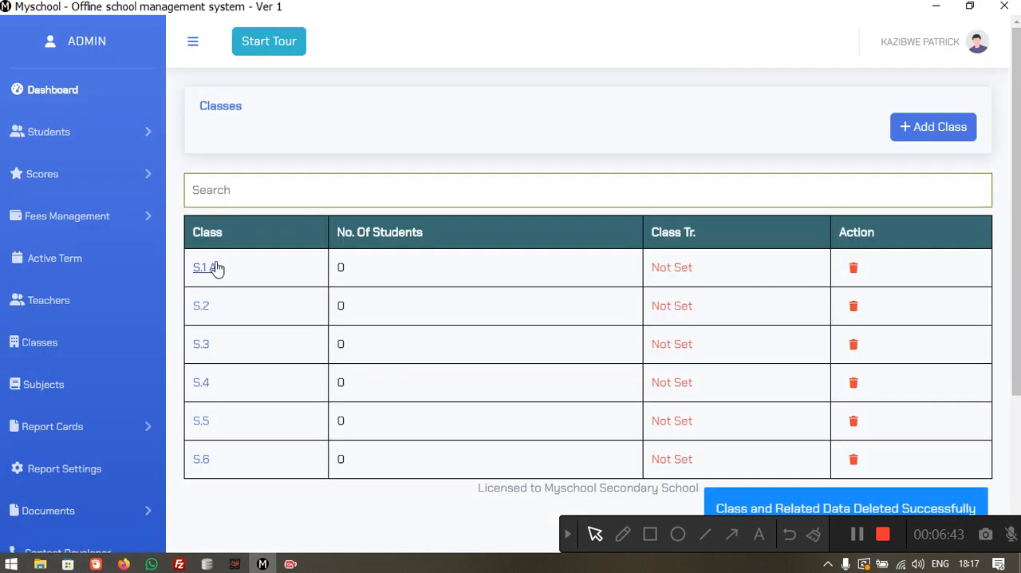
left_click(216, 268)
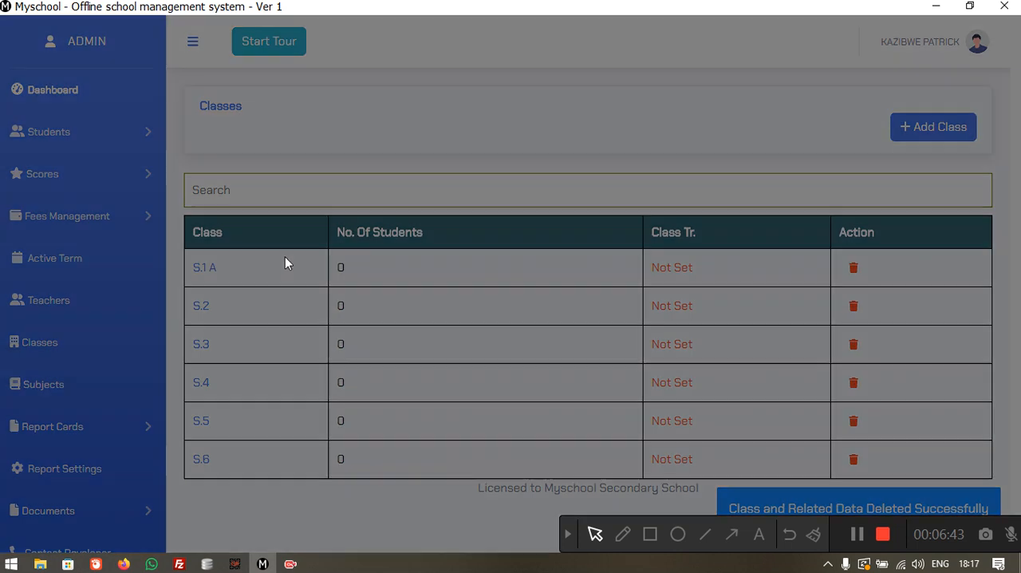
left_click_drag(536, 146, 502, 151)
key("BackSpace")
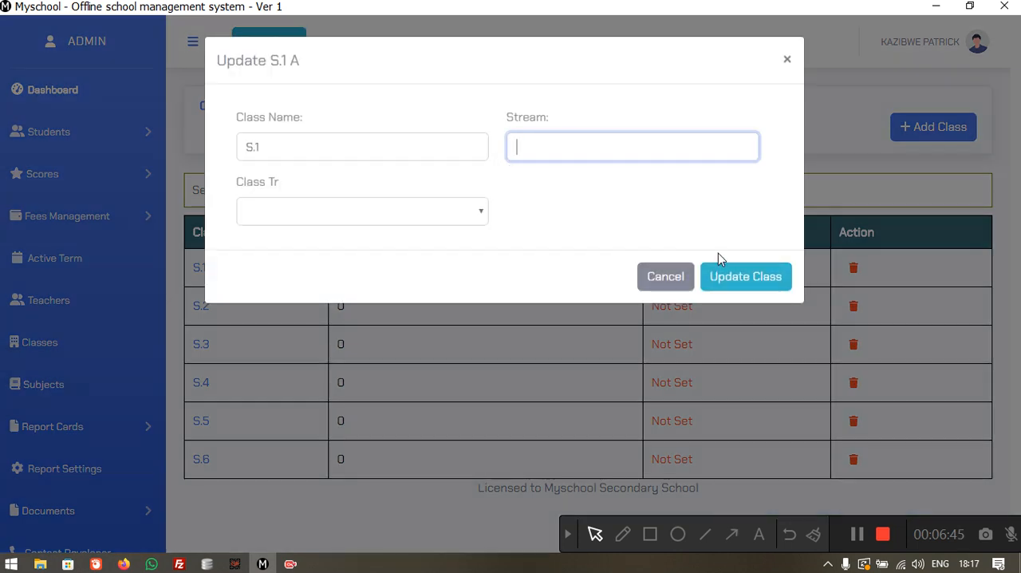
left_click(732, 273)
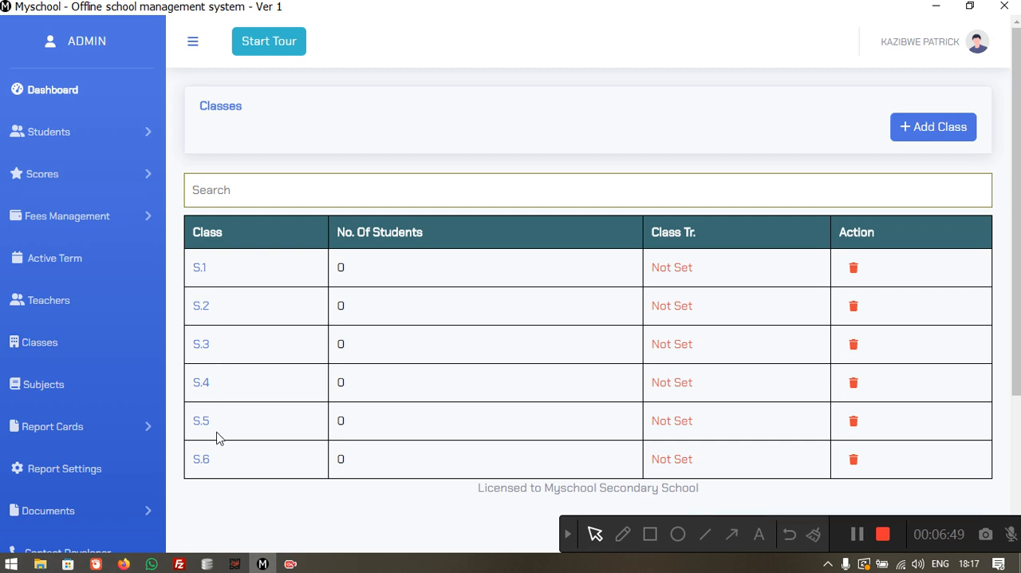
Open the students list, view the Excel import dialog for students and dismiss it without choosing a file.
left_click(67, 134)
left_click(67, 245)
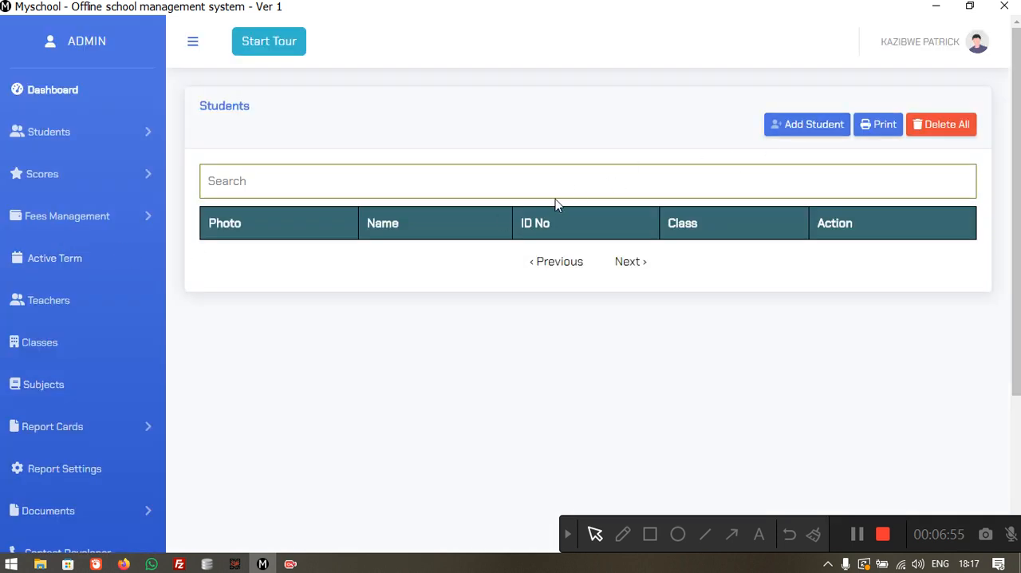
left_click(77, 130)
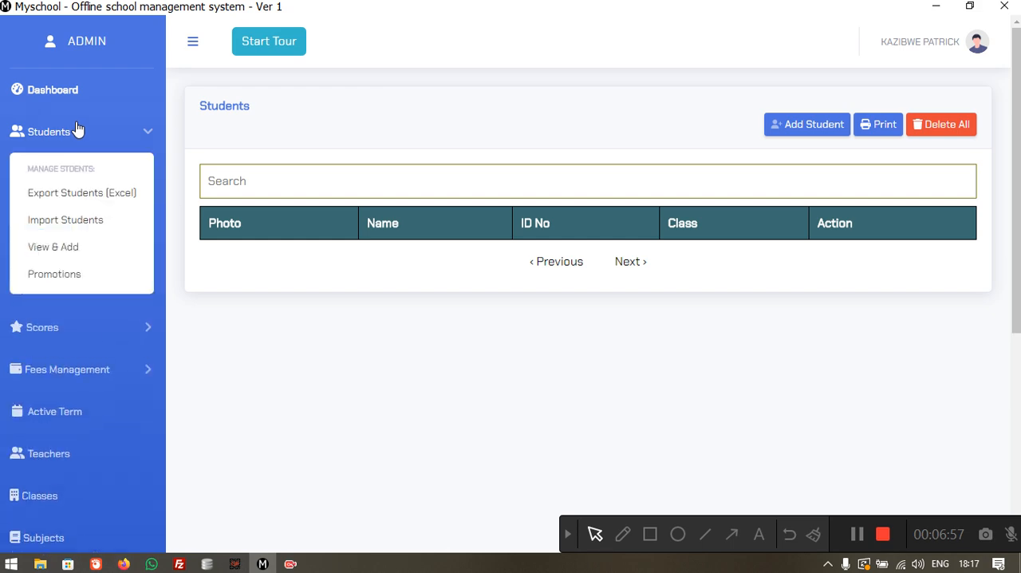
left_click(82, 221)
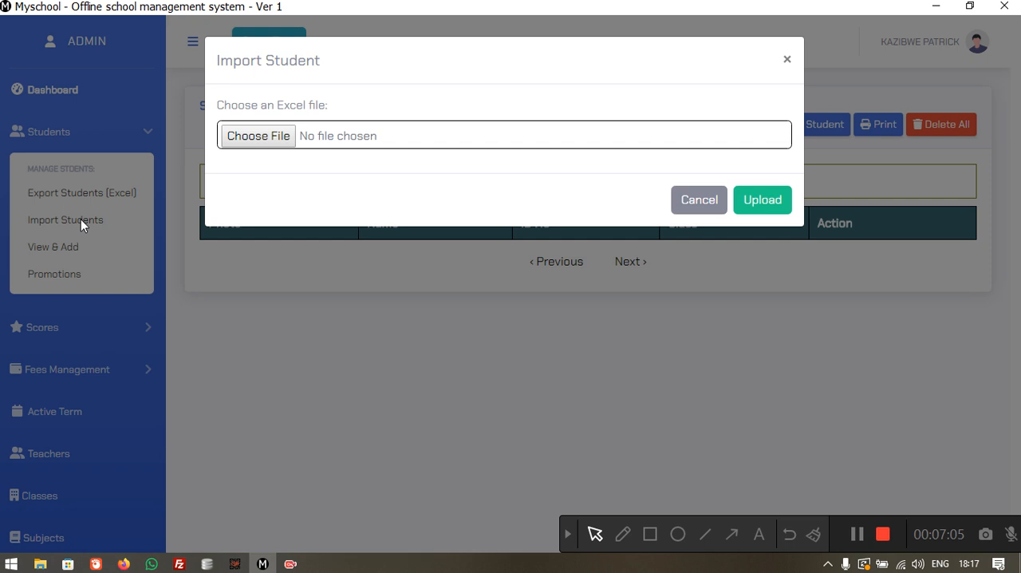
left_click(193, 204)
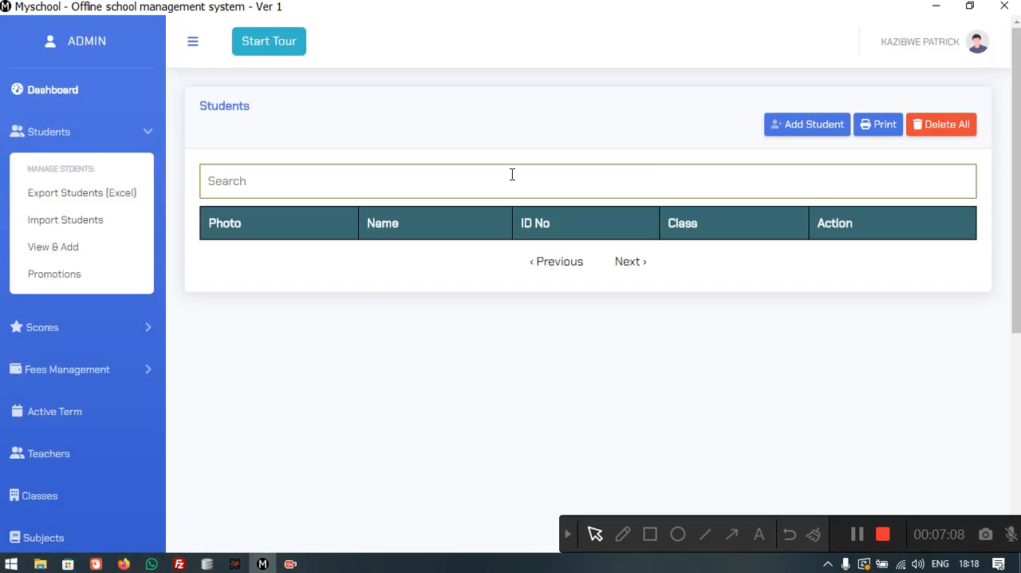
Export the students to Excel as Bulk Students.xlsx in the Desktop files folder, and go to the desktop.
left_click(74, 194)
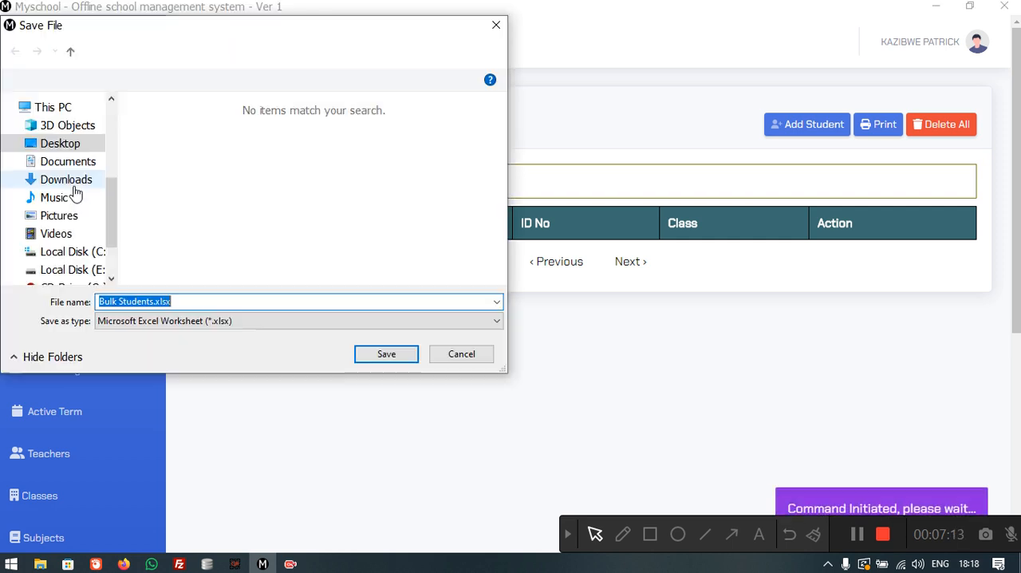
left_click(367, 356)
left_click(930, 6)
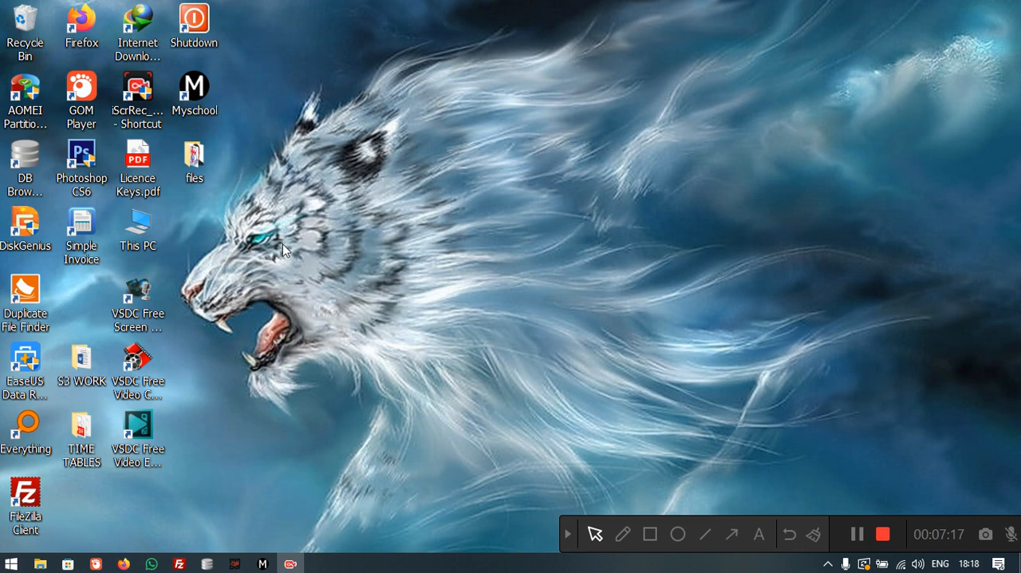
right_click(321, 180)
left_click(351, 229)
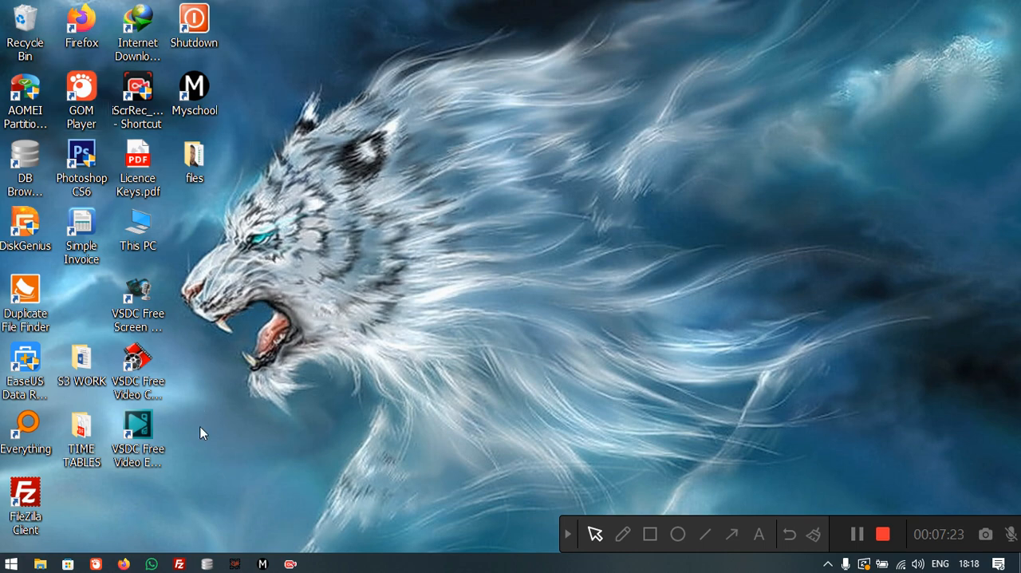
Open Bulk Students.xlsx from the desktop files folder in Excel, enable editing and examine its student columns.
double_click(194, 188)
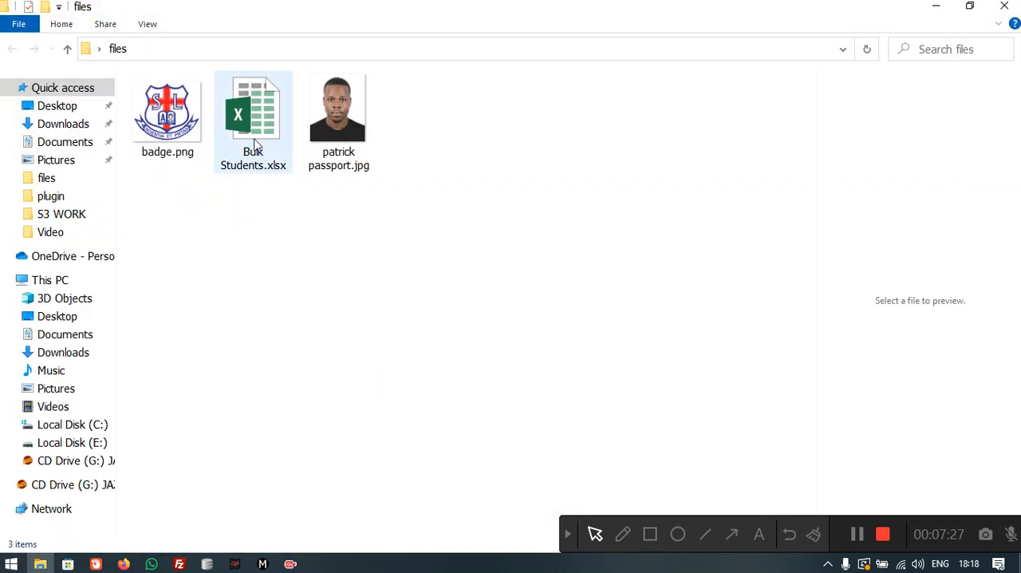
double_click(255, 144)
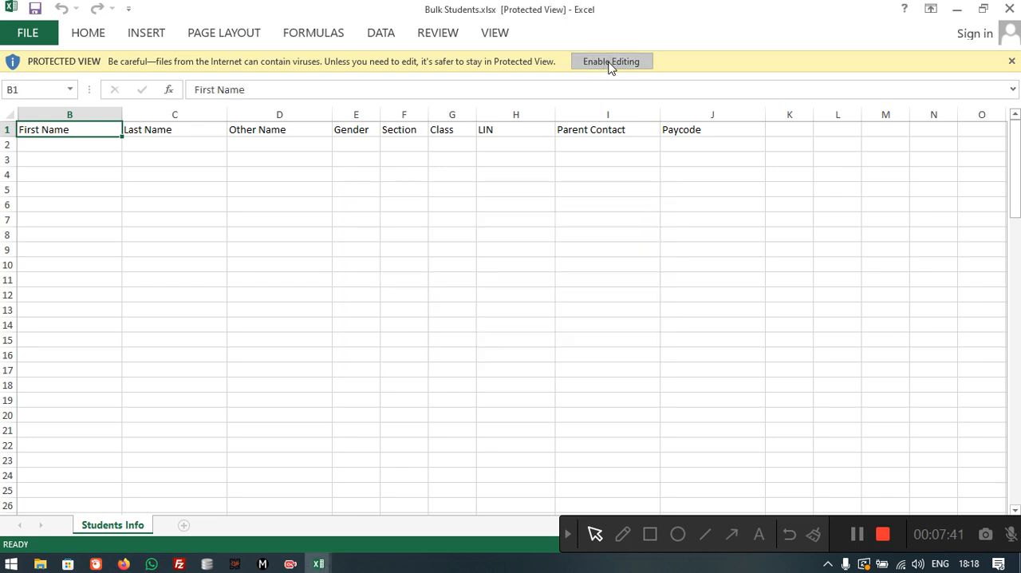
left_click(620, 62)
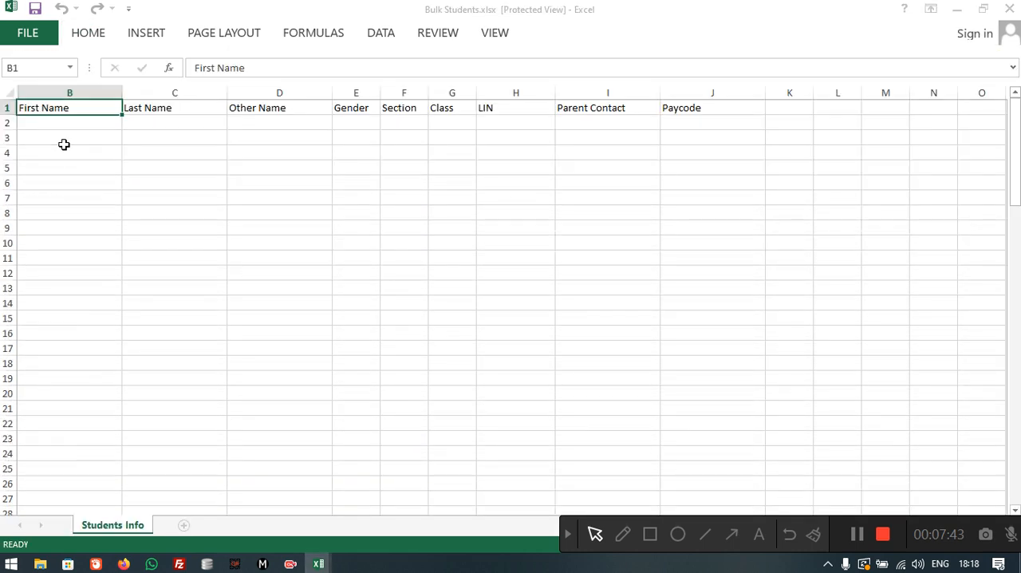
left_click(75, 207)
left_click_drag(172, 207, 295, 206)
left_click(612, 225)
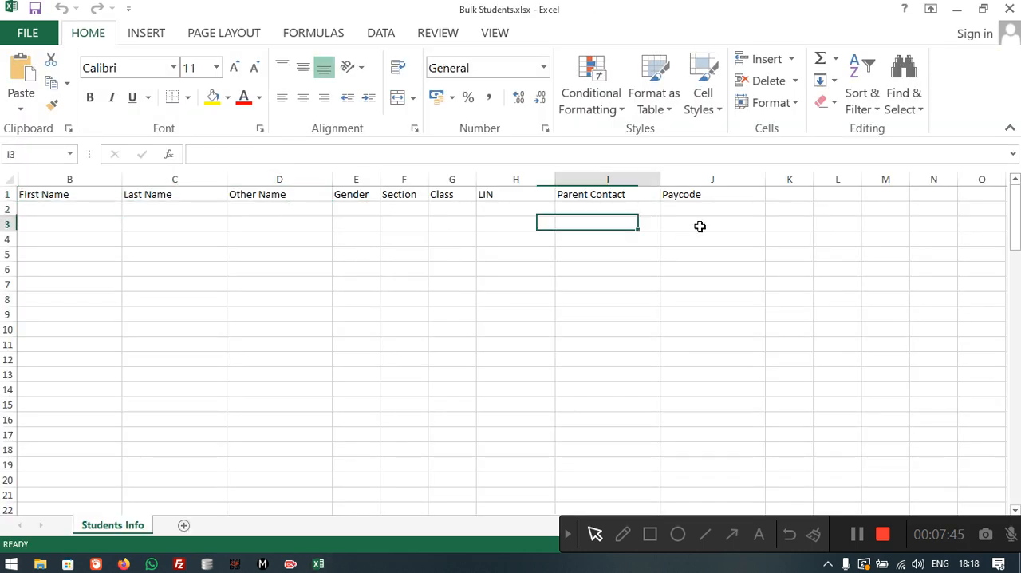
left_click(699, 226)
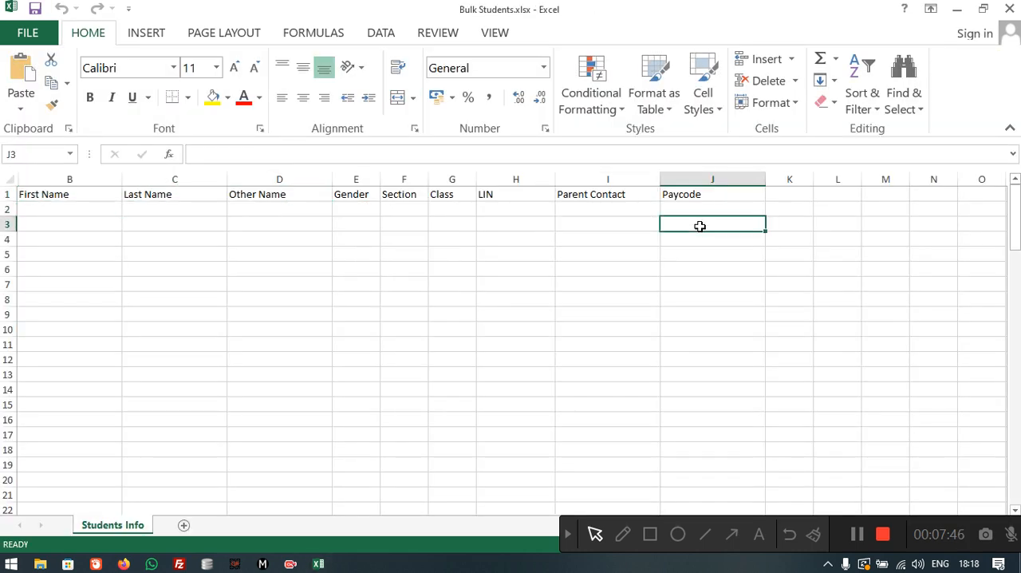
Close the Bulk Students workbook and Excel without saving changes, and switch back to Myschool.
left_click(1010, 9)
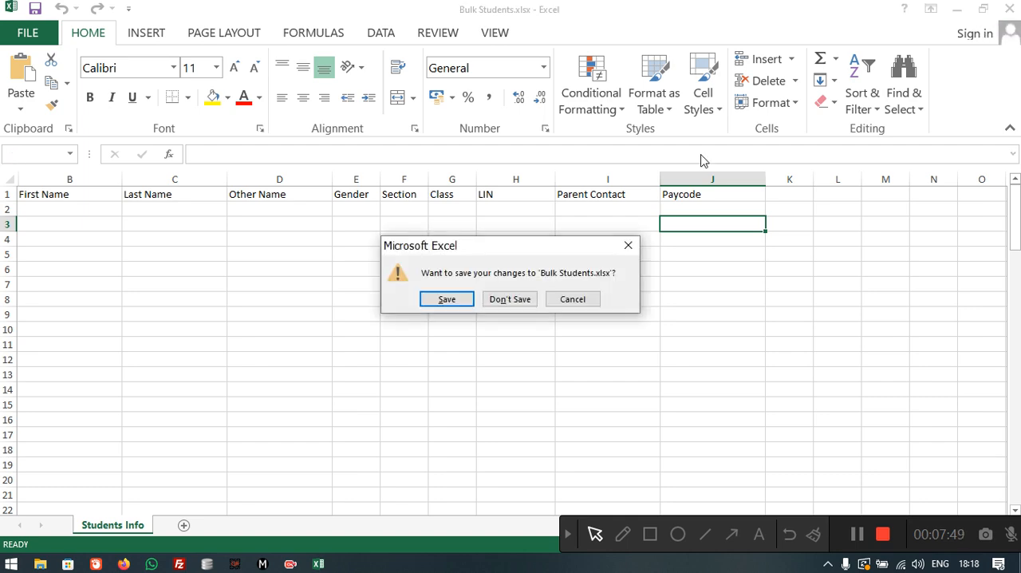
left_click(510, 299)
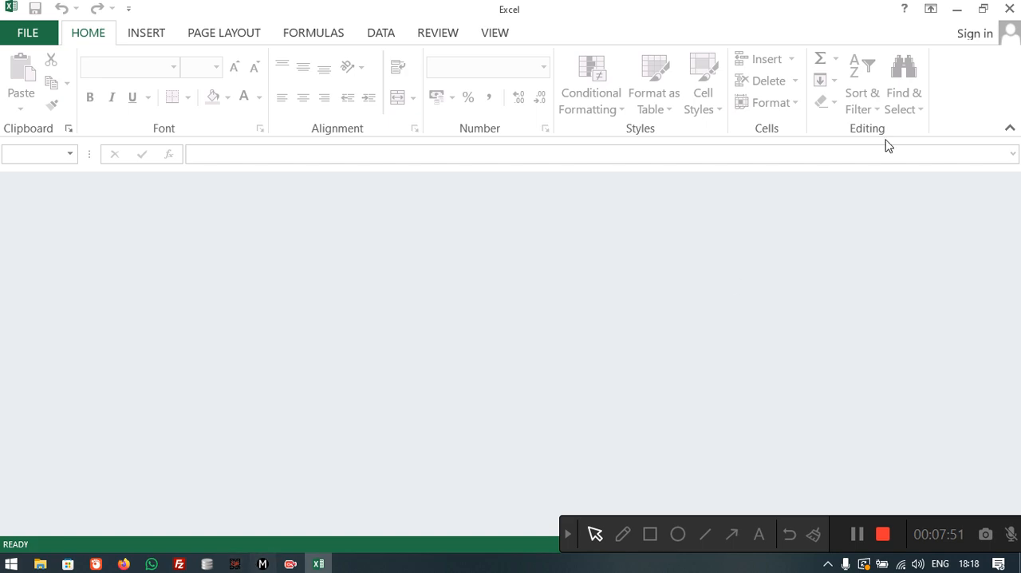
left_click(1010, 9)
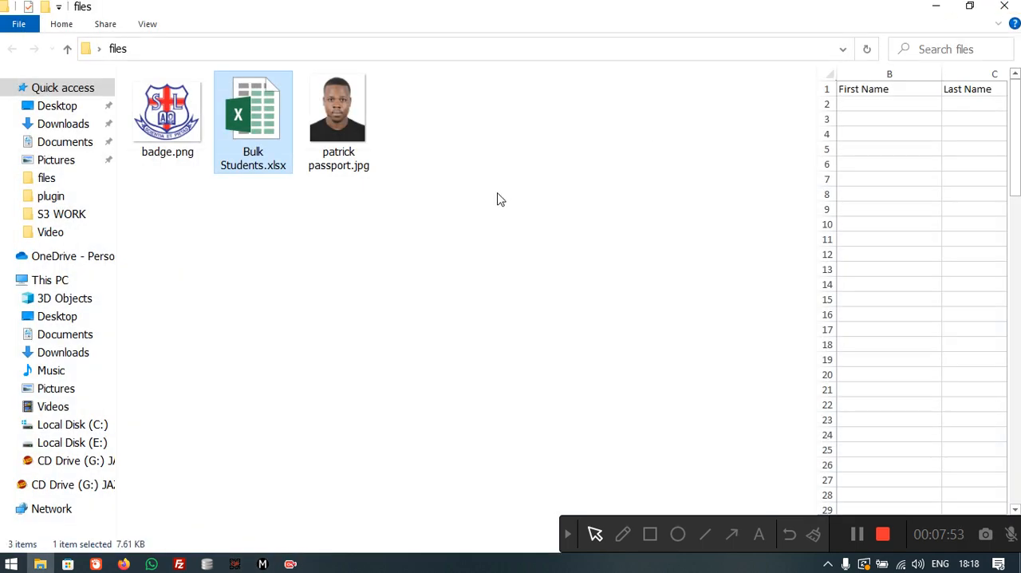
left_click(262, 564)
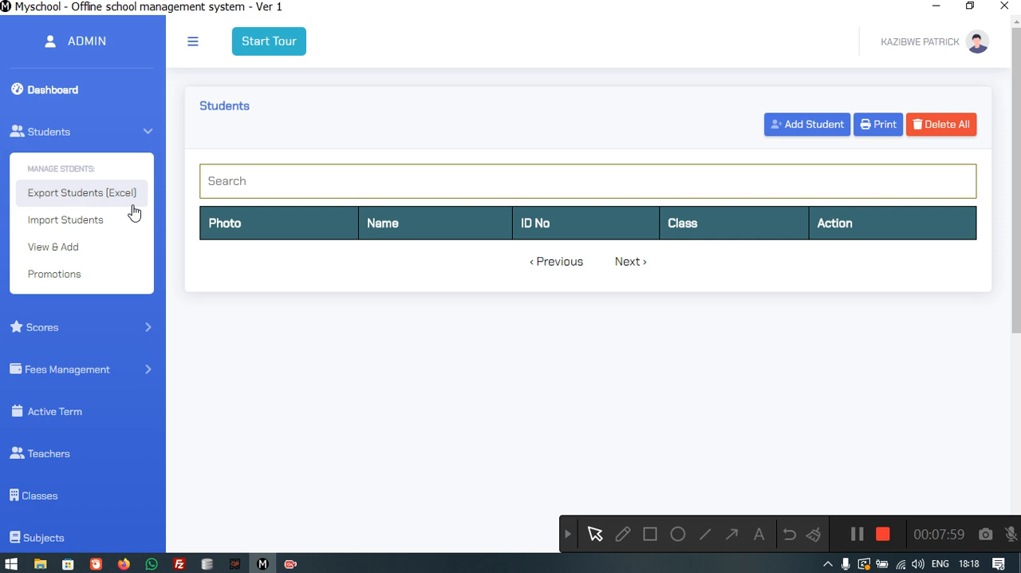
Add a male Day student to class S.1 with the student's first and last names and a passport photo, and save.
left_click(80, 247)
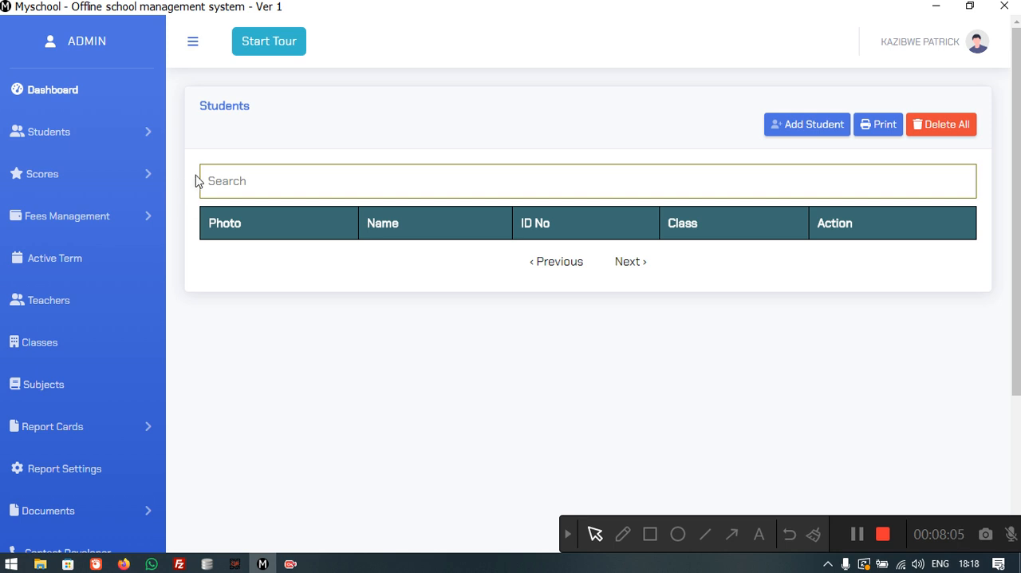
left_click(803, 125)
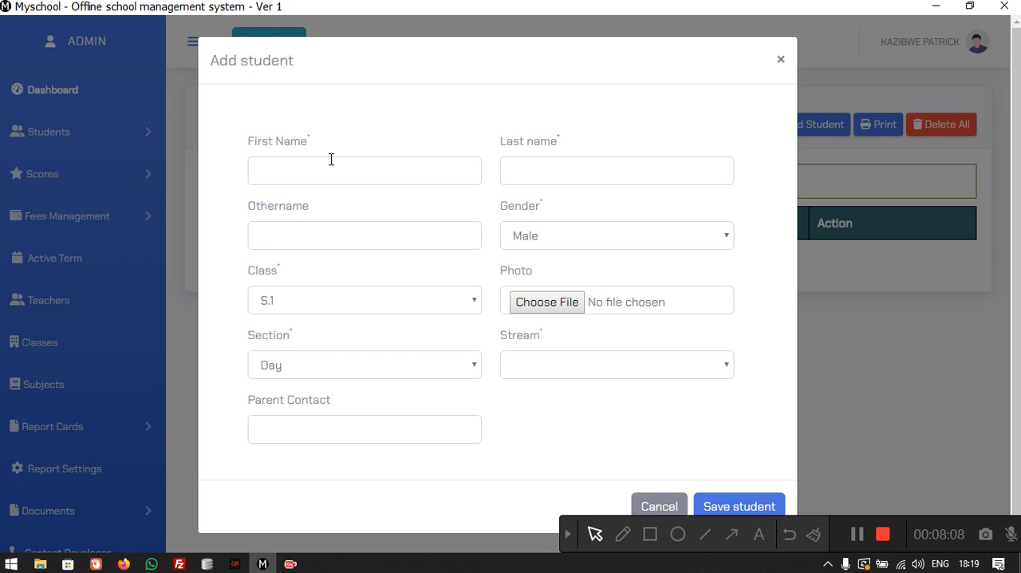
left_click(331, 159)
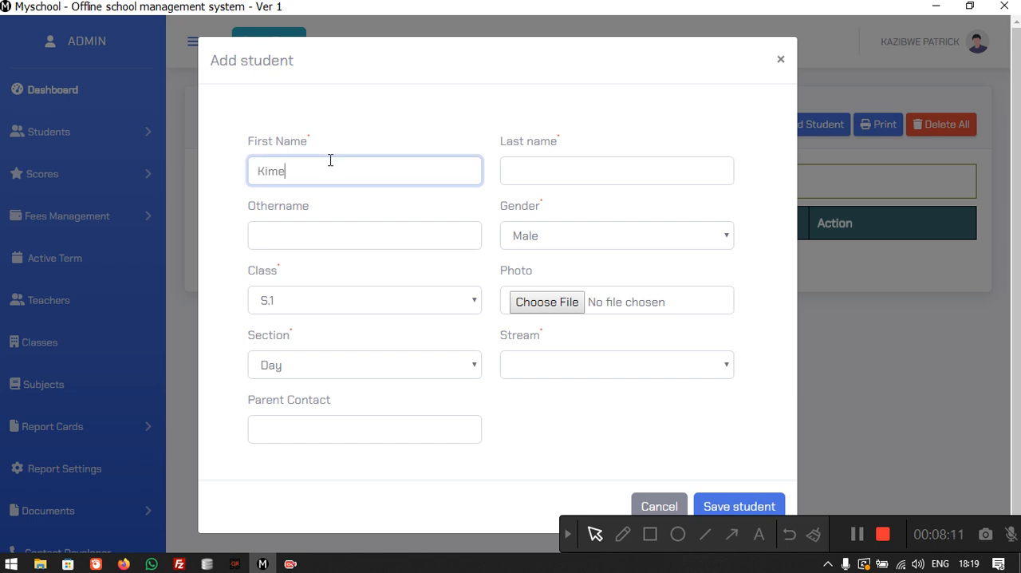
left_click(555, 170)
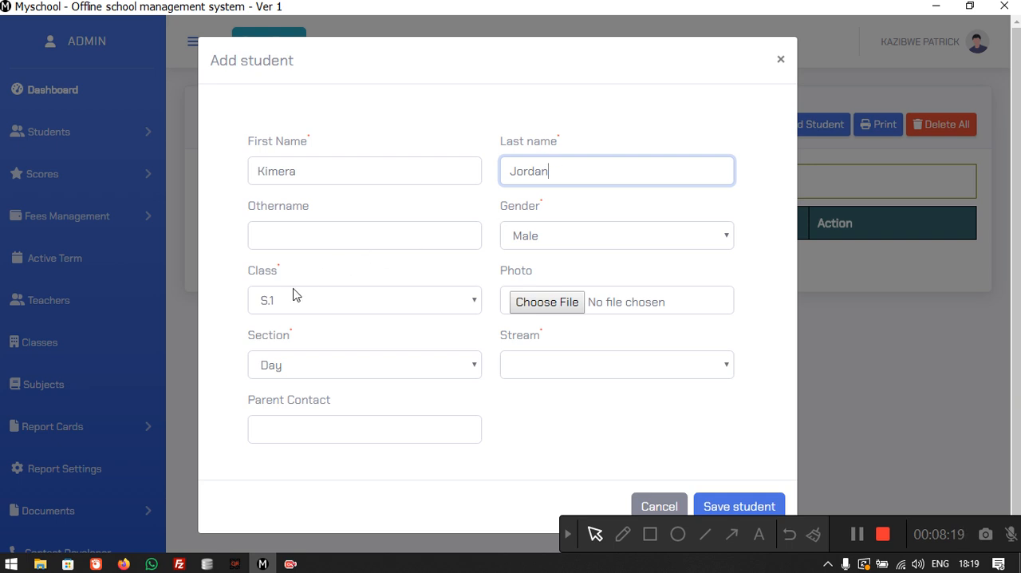
left_click(523, 305)
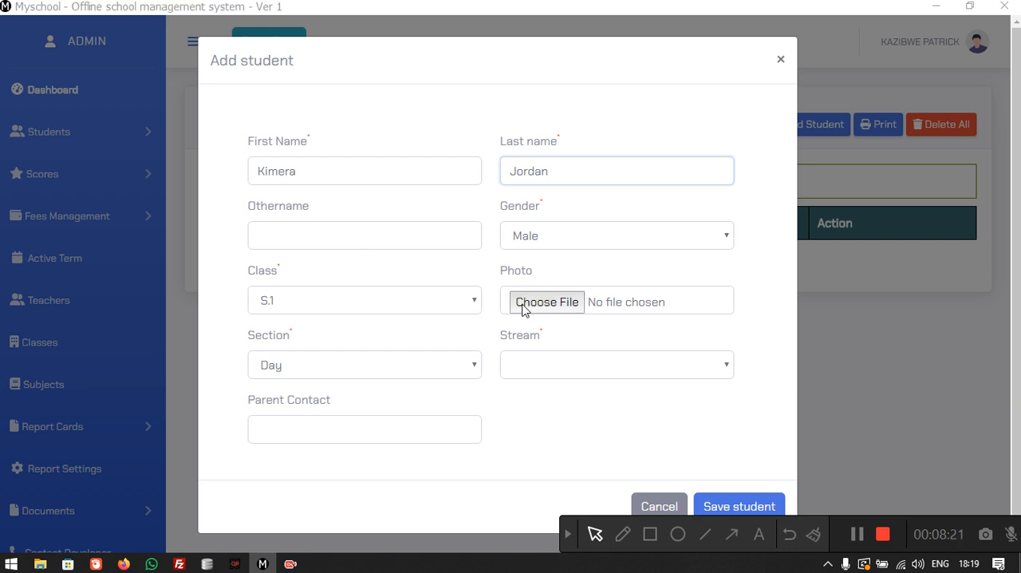
double_click(357, 144)
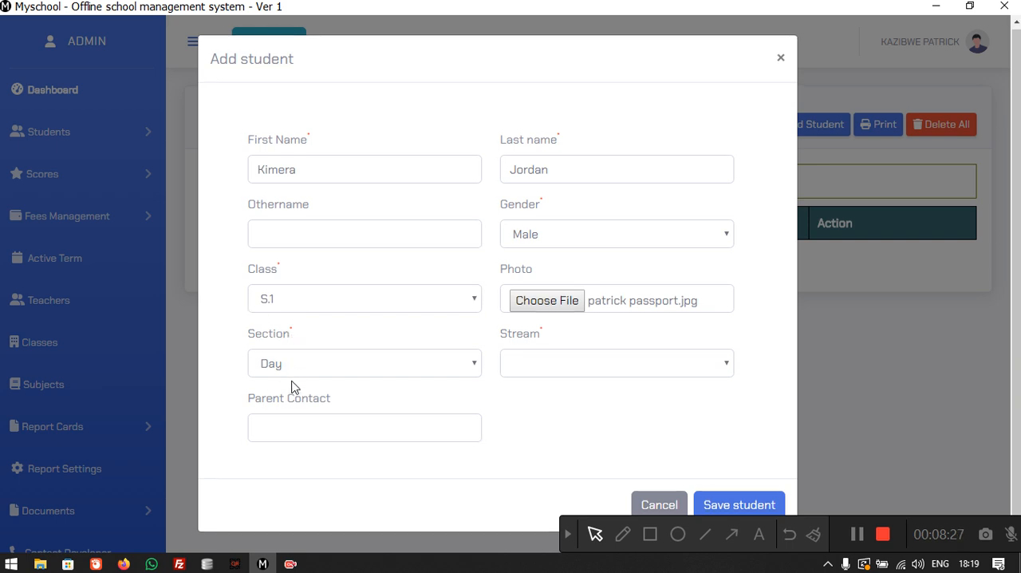
left_click(735, 502)
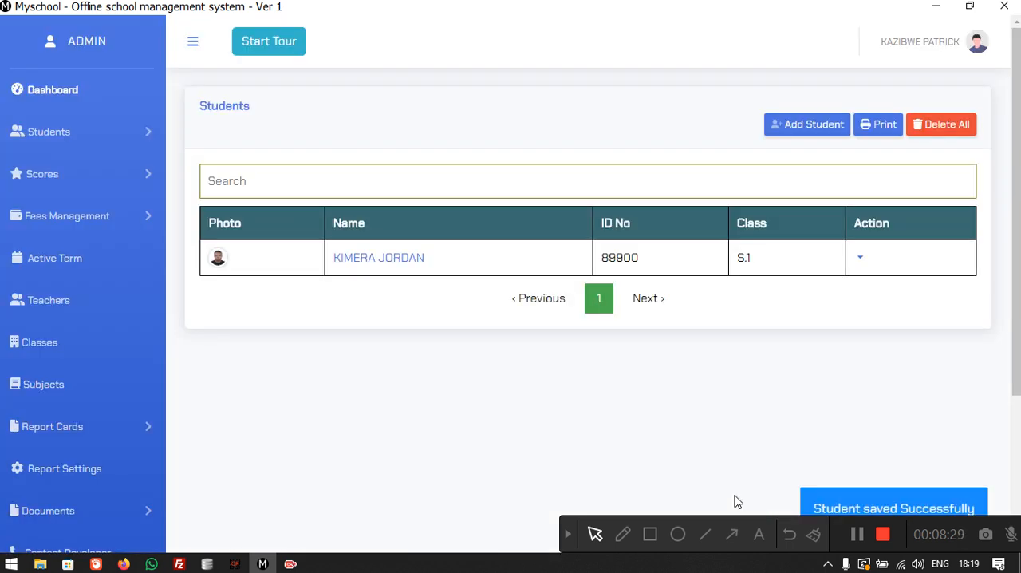
Add a second male student to class S.2 in the Boarding section with first and last names, and save.
left_click(829, 126)
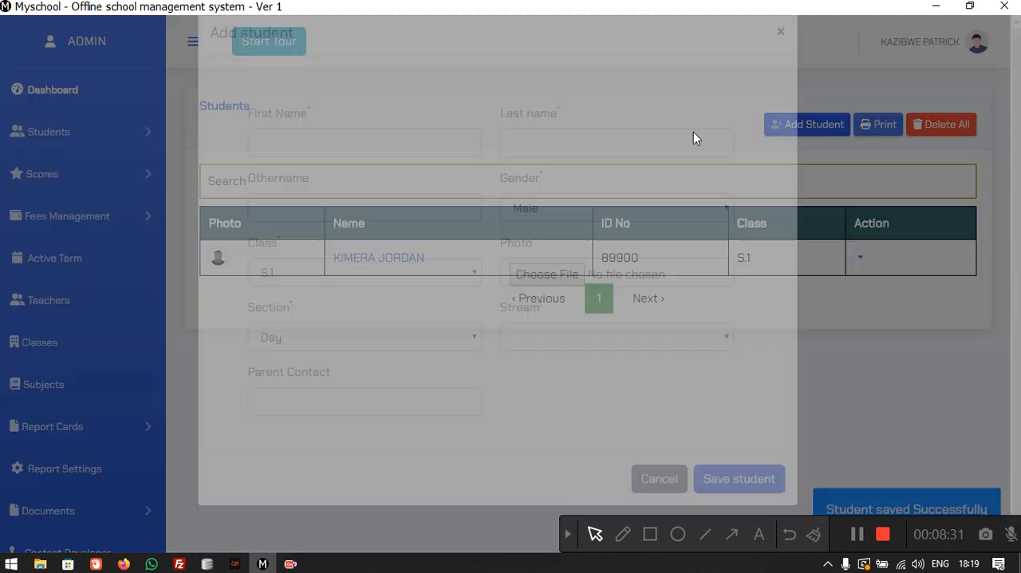
left_click(309, 163)
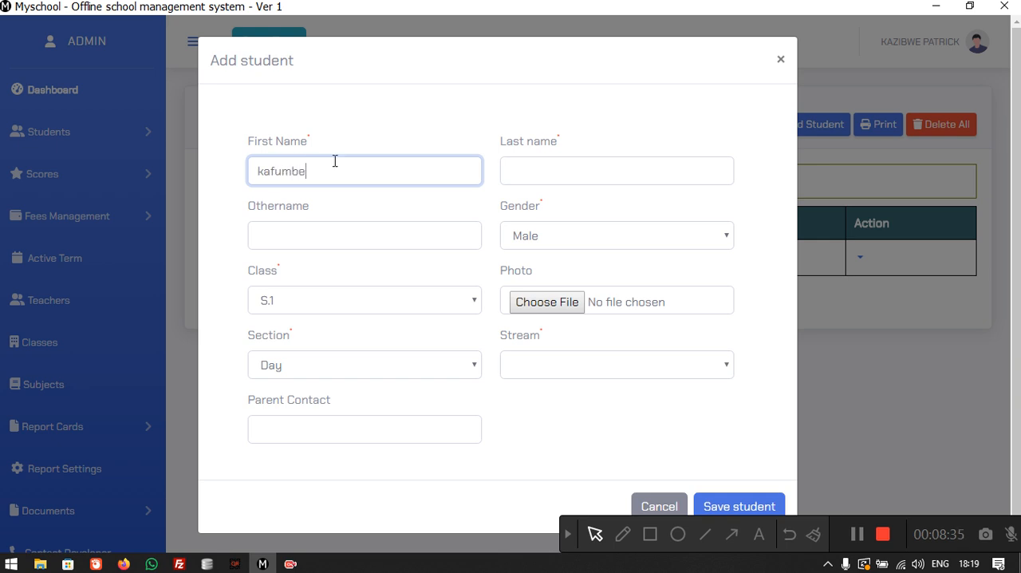
left_click(573, 173)
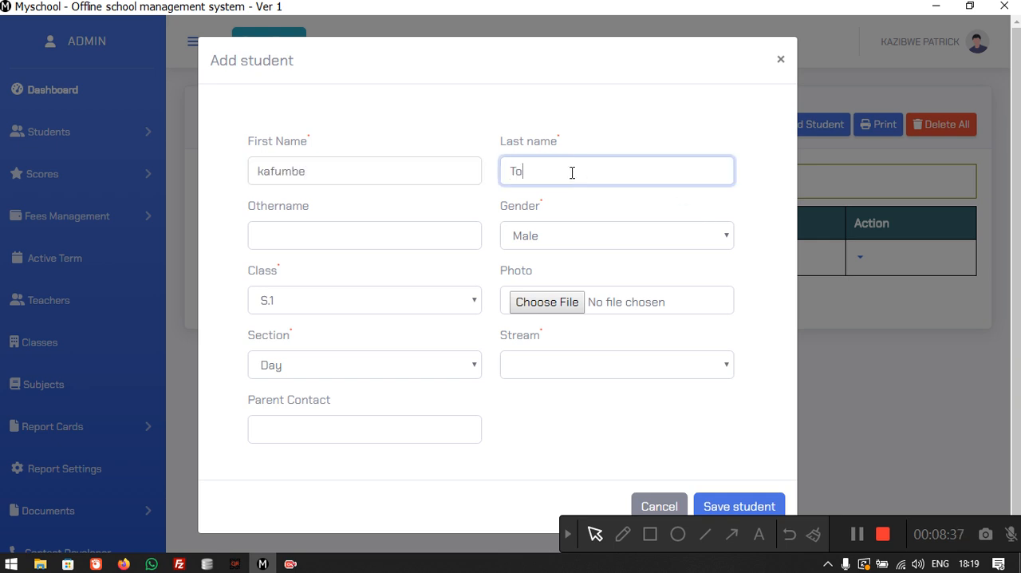
left_click(294, 306)
left_click(282, 336)
left_click(286, 365)
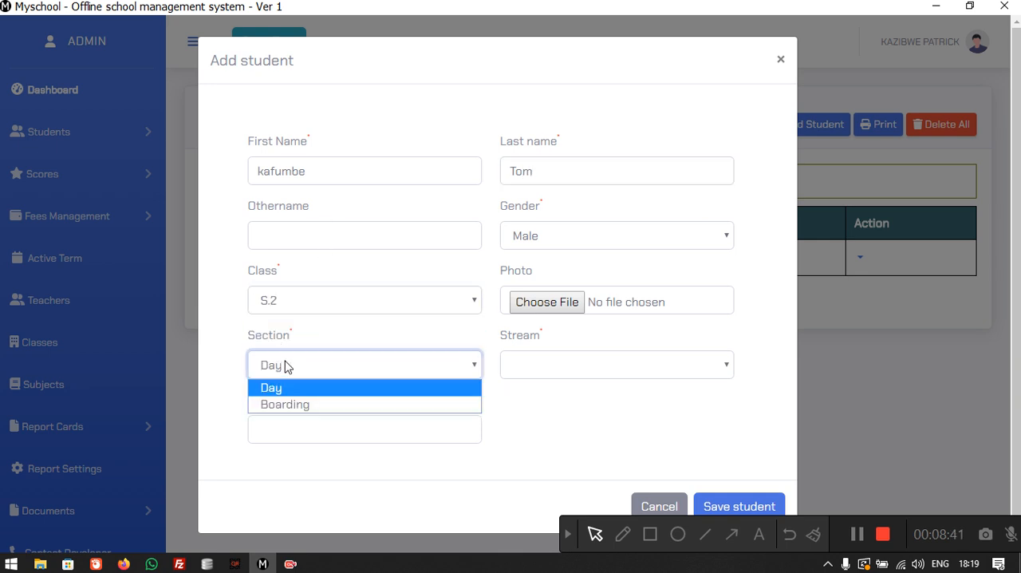
left_click(295, 404)
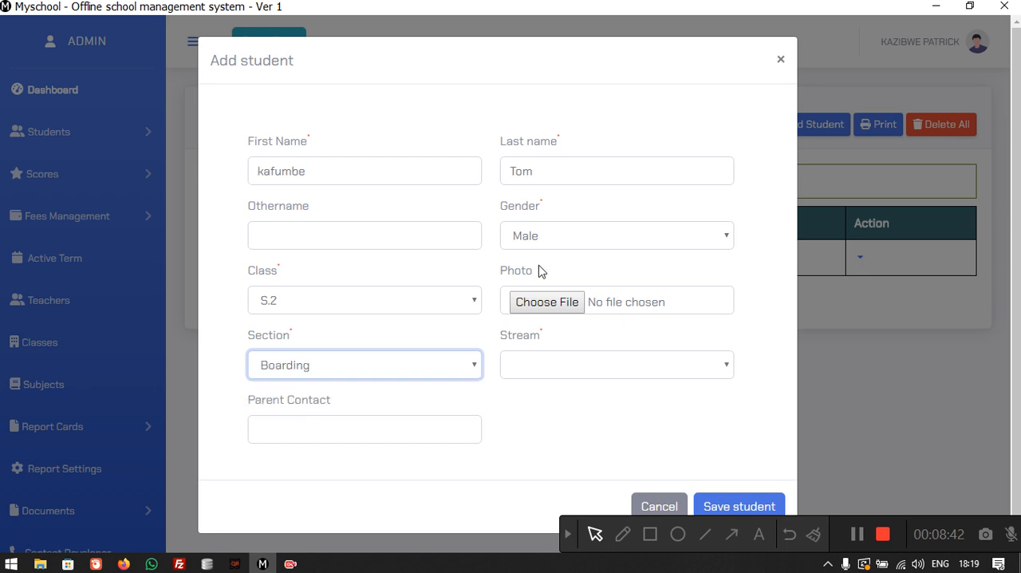
left_click(711, 503)
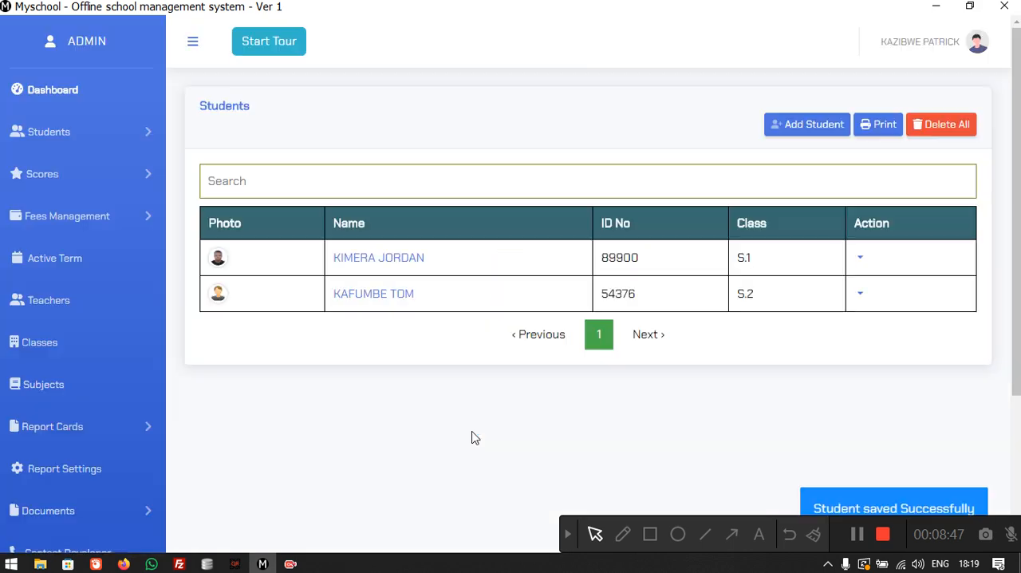
Open the dashboard and examine the summary cards and the chart of students per class.
left_click(16, 94)
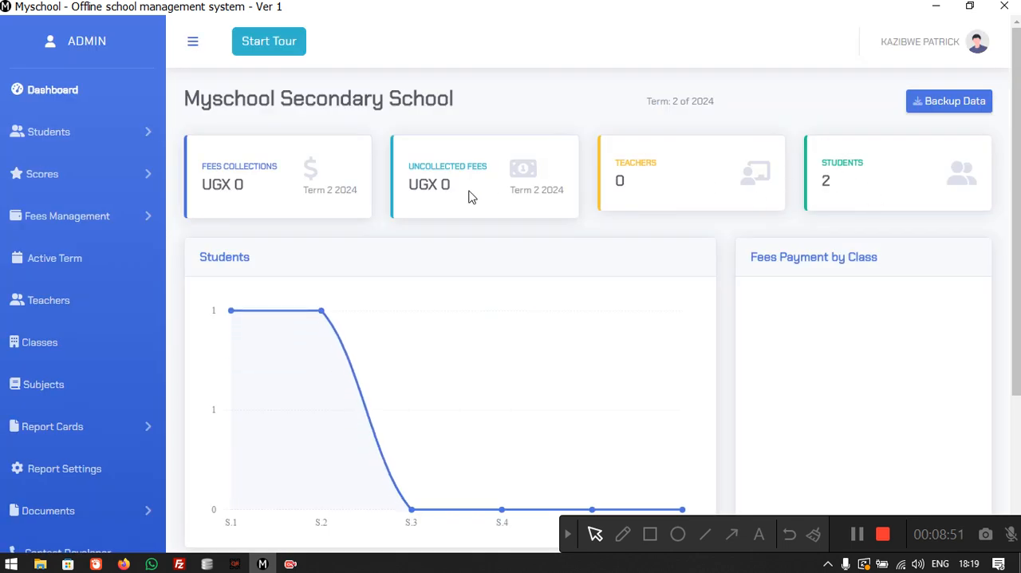
scroll(474, 197, "down", 3)
scroll(338, 306, "up", 1)
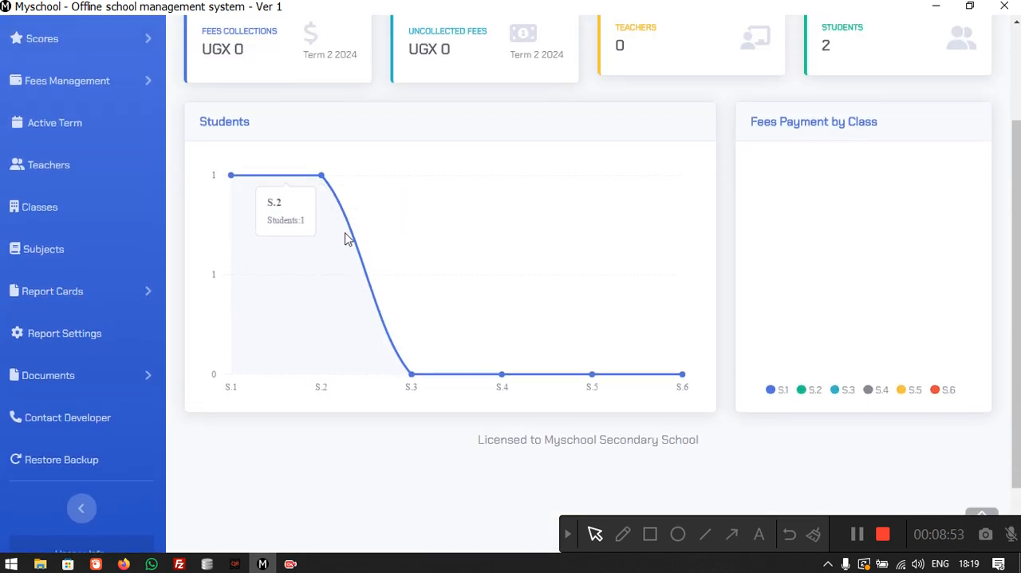
scroll(342, 403, "up", 1)
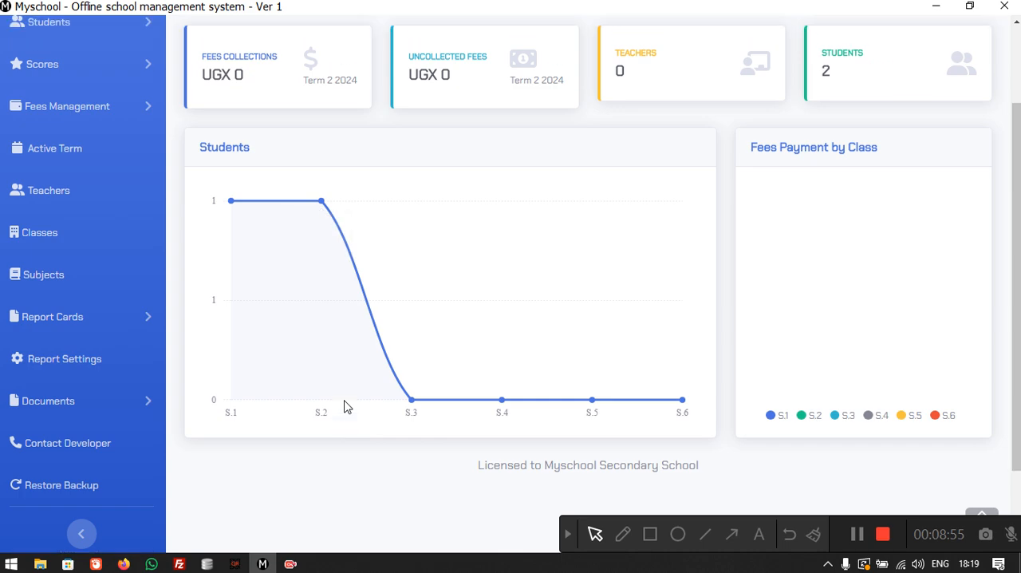
scroll(343, 405, "up", 4)
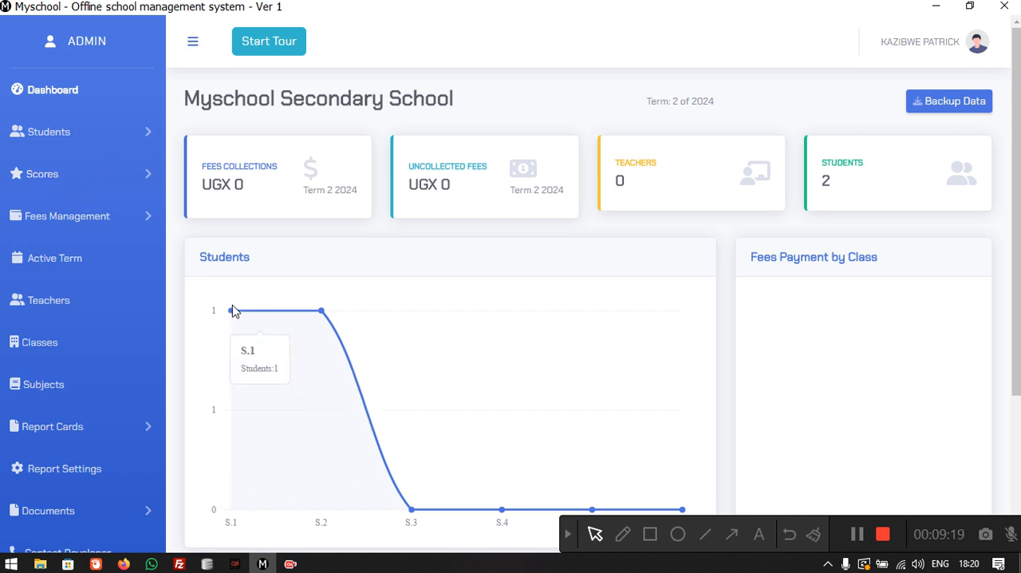
left_click(93, 97)
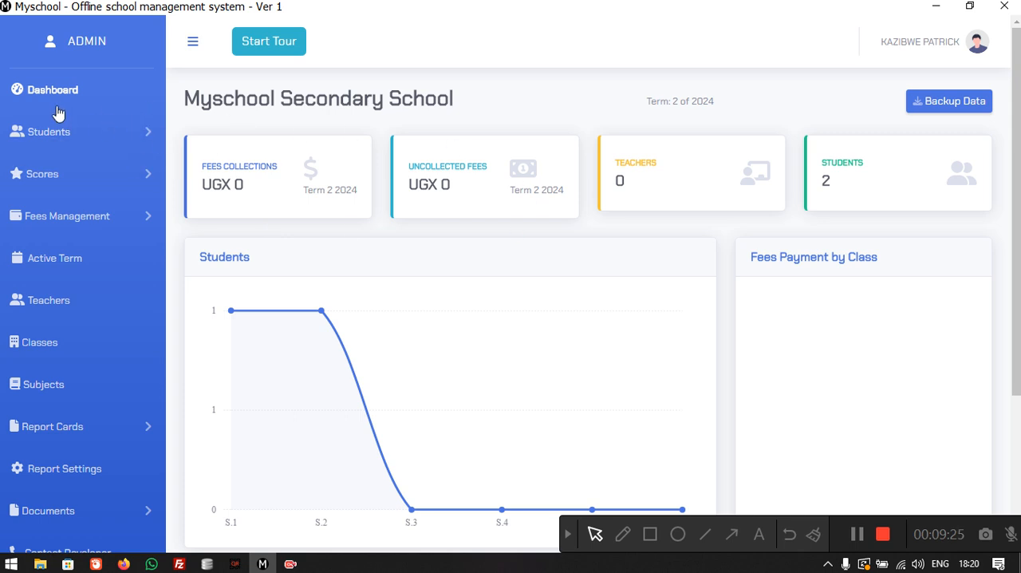
Read the data backup instructions and close them without generating a backup.
left_click(933, 106)
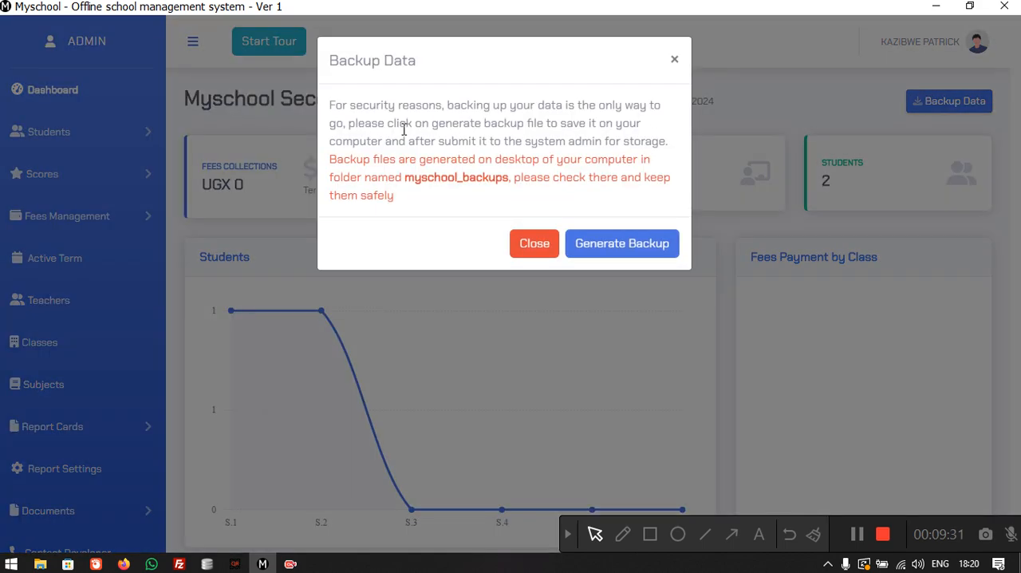
left_click(674, 59)
scroll(216, 253, "down", 3)
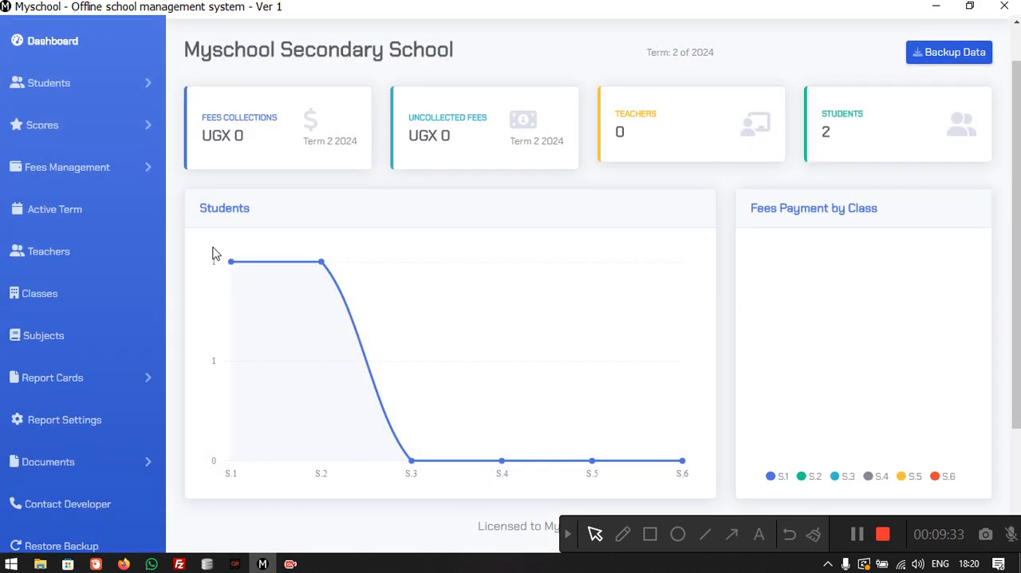
Generate a backup file of the school data and close the backup dialog.
scroll(216, 253, "up", 3)
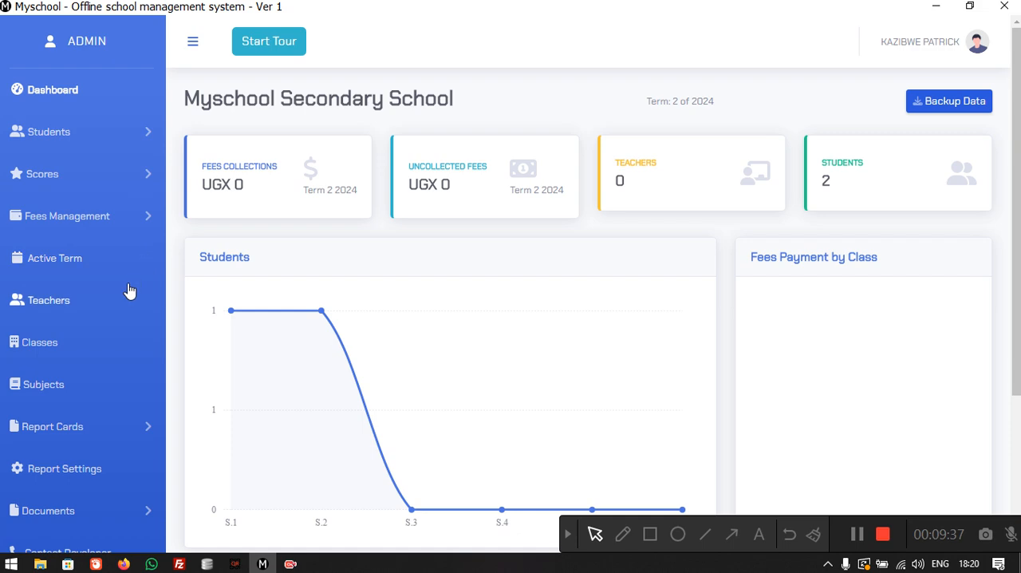
left_click(935, 101)
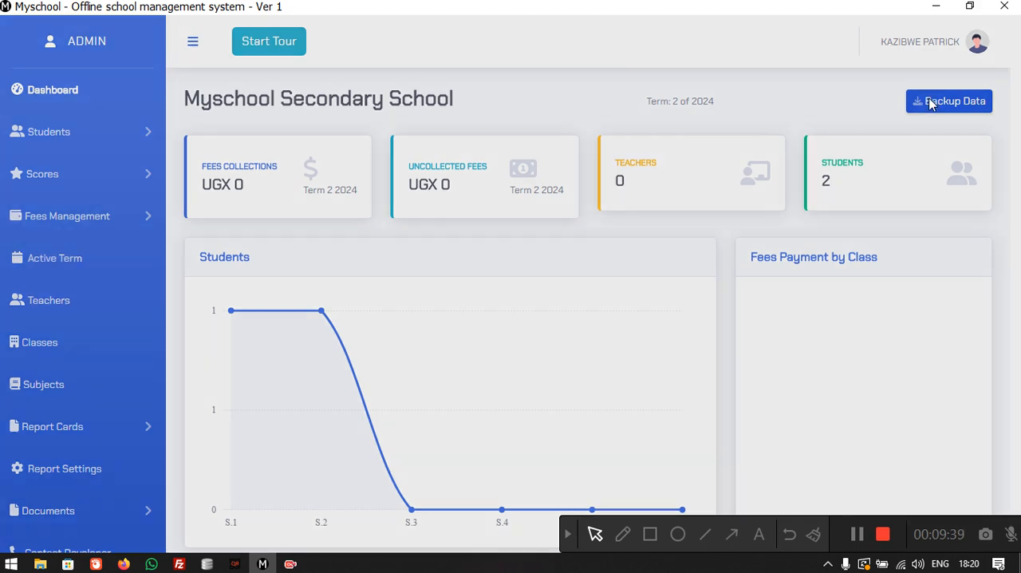
left_click(634, 254)
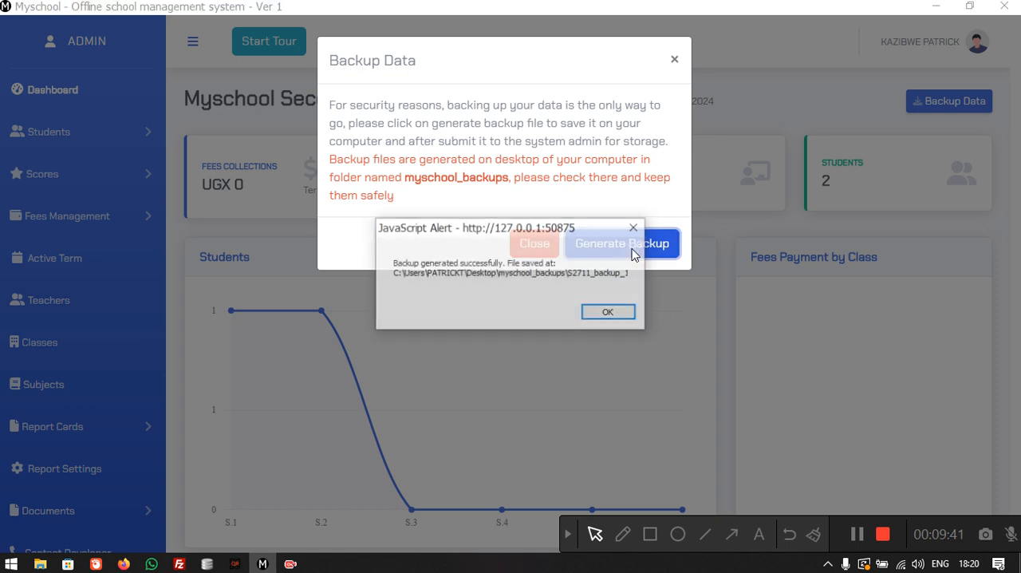
left_click(609, 312)
left_click_drag(927, 516, 708, 486)
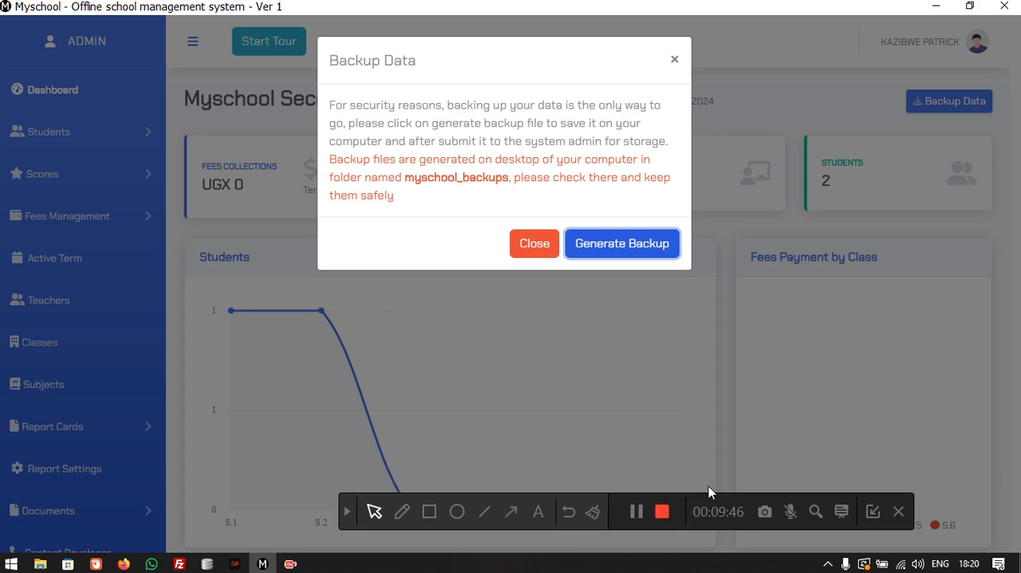
left_click(515, 251)
Switch to the desktop, move the myschool_backups folder to an empty area and open it.
left_click(929, 8)
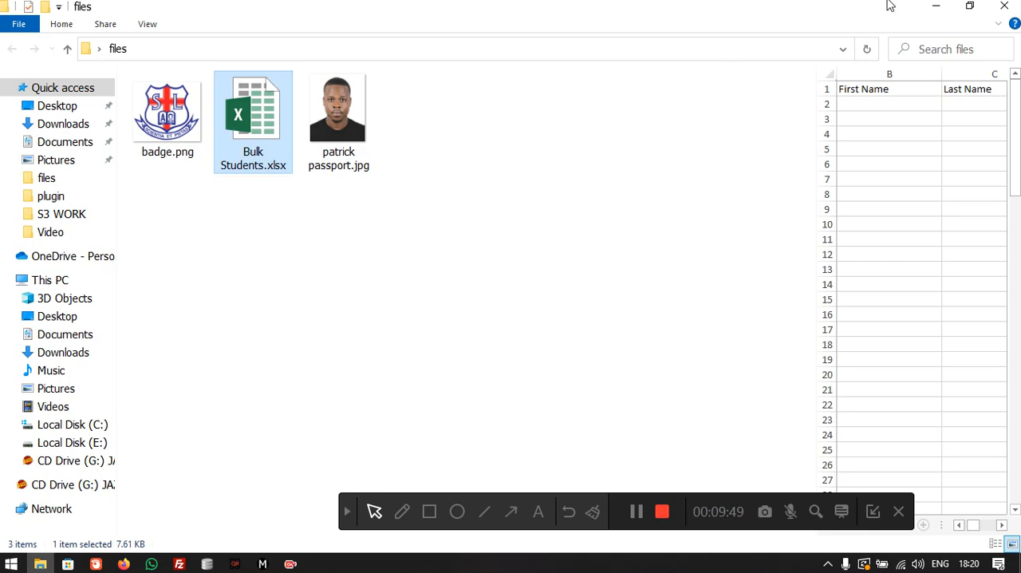
left_click(929, 9)
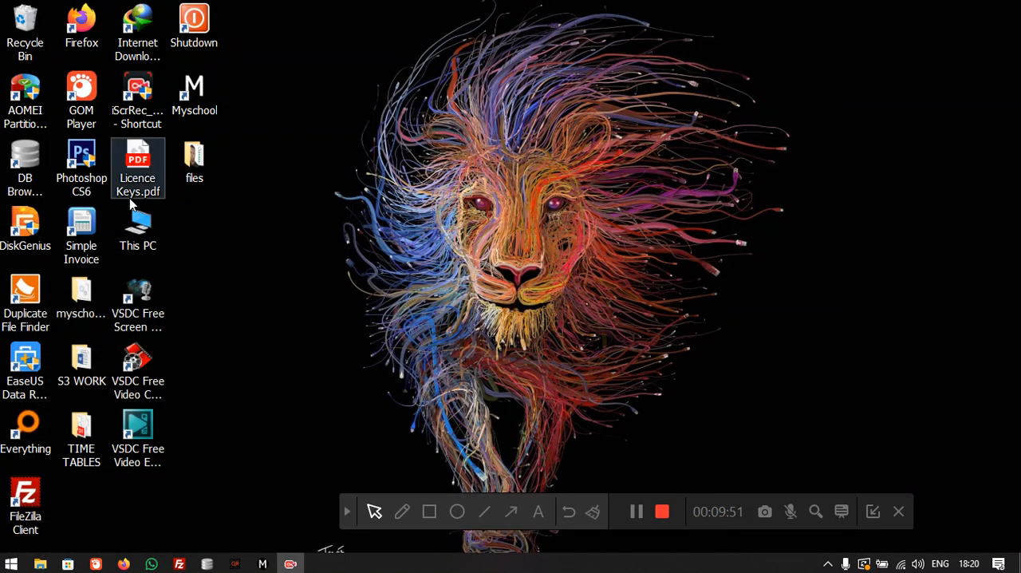
left_click_drag(90, 301, 363, 95)
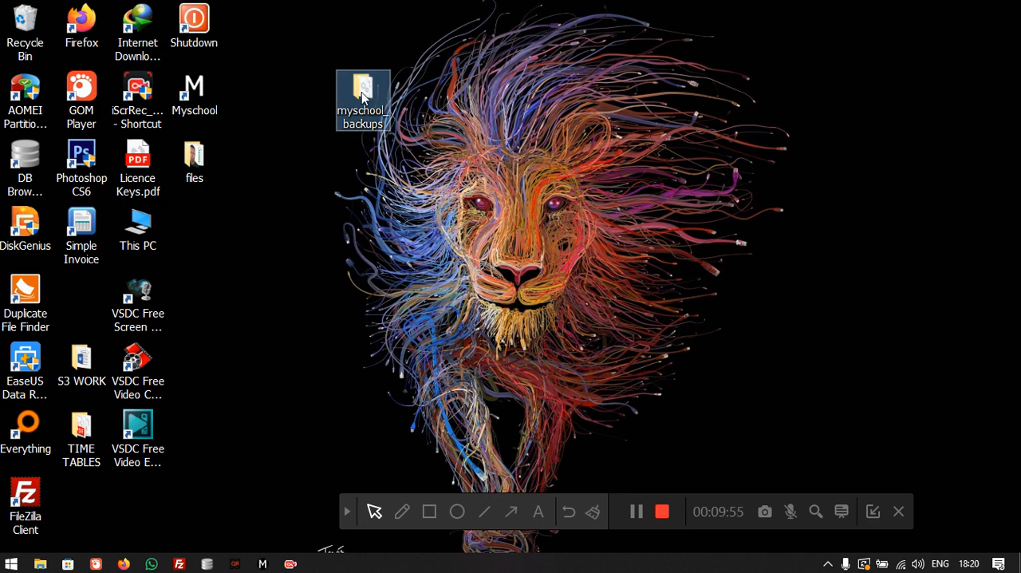
double_click(361, 92)
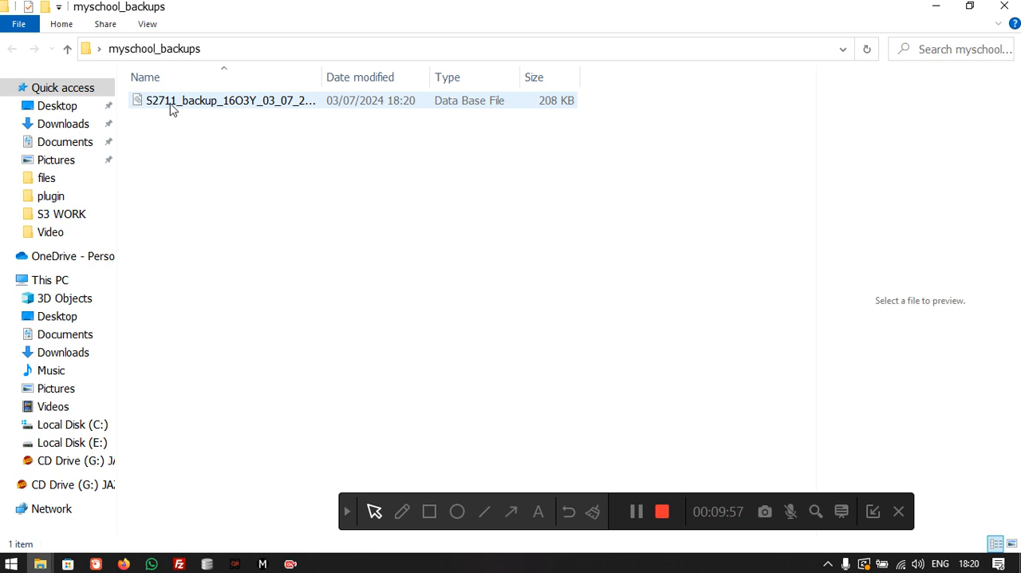
Widen the Name column to read the backup file's full name and details, and narrow it again.
left_click_drag(318, 70, 326, 70)
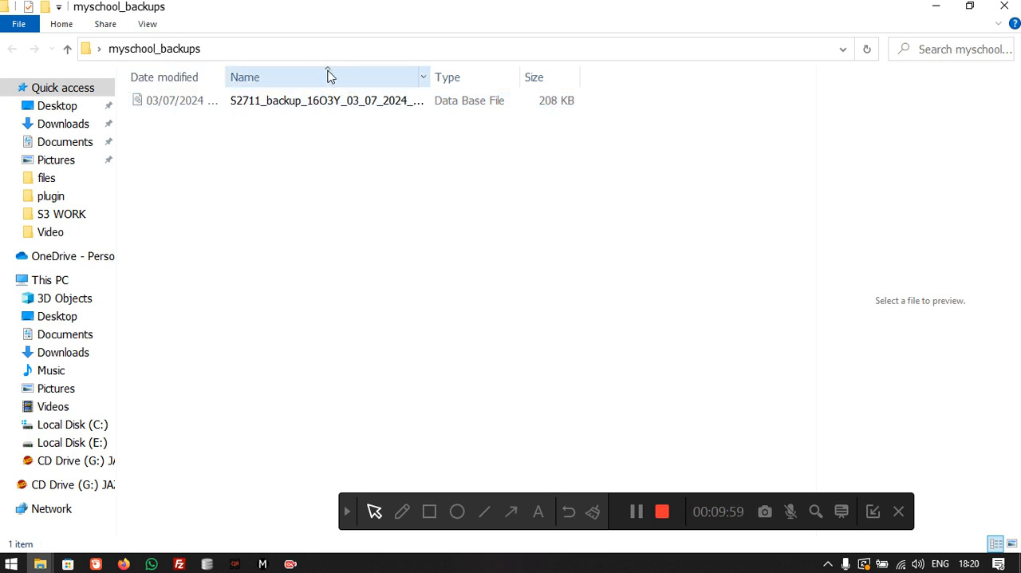
left_click_drag(244, 84, 145, 82)
left_click_drag(322, 70, 484, 70)
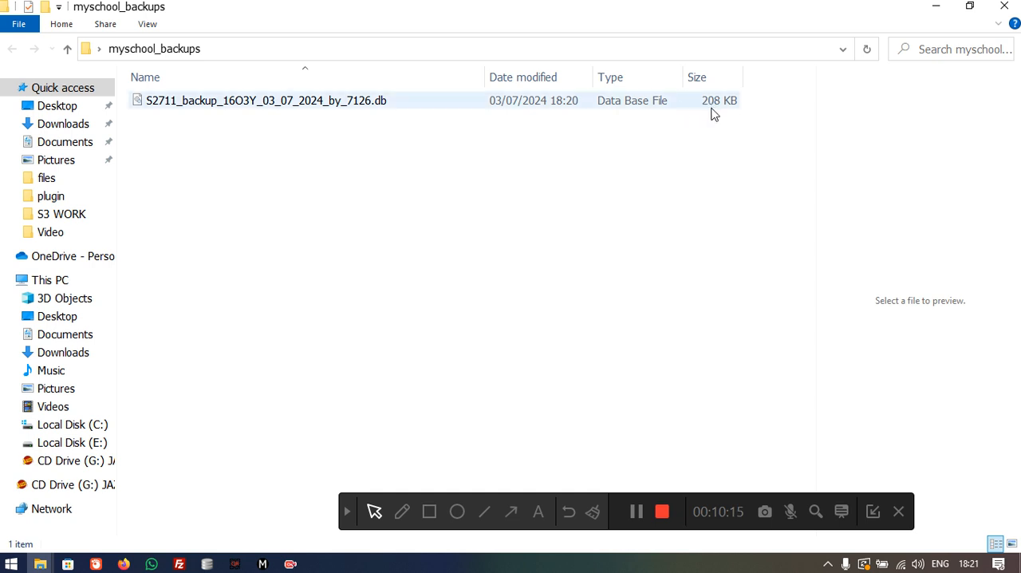
left_click_drag(487, 72, 263, 74)
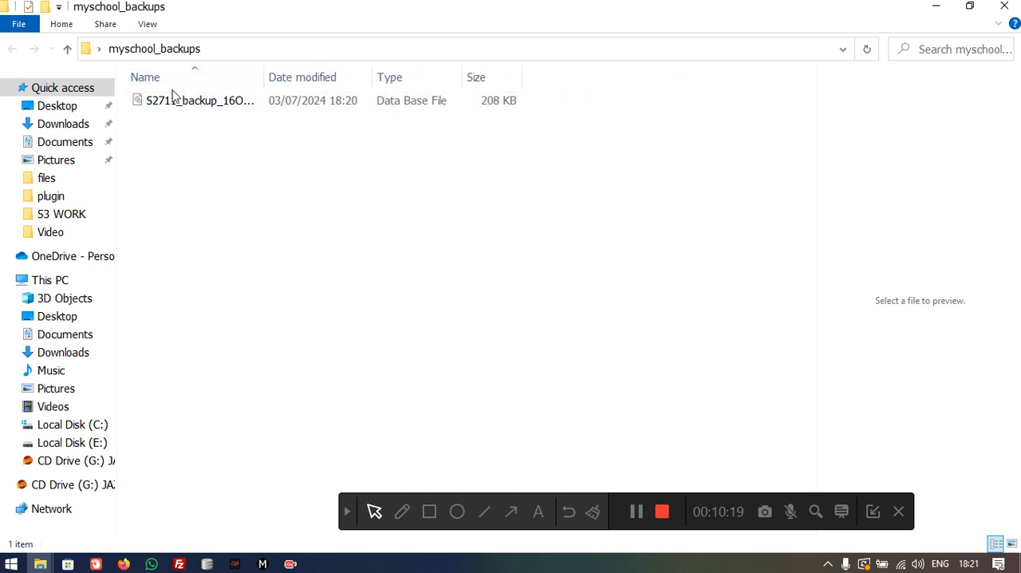
Return to Myschool, examine the Restore Backup options and close them without choosing a backup file.
left_click(263, 562)
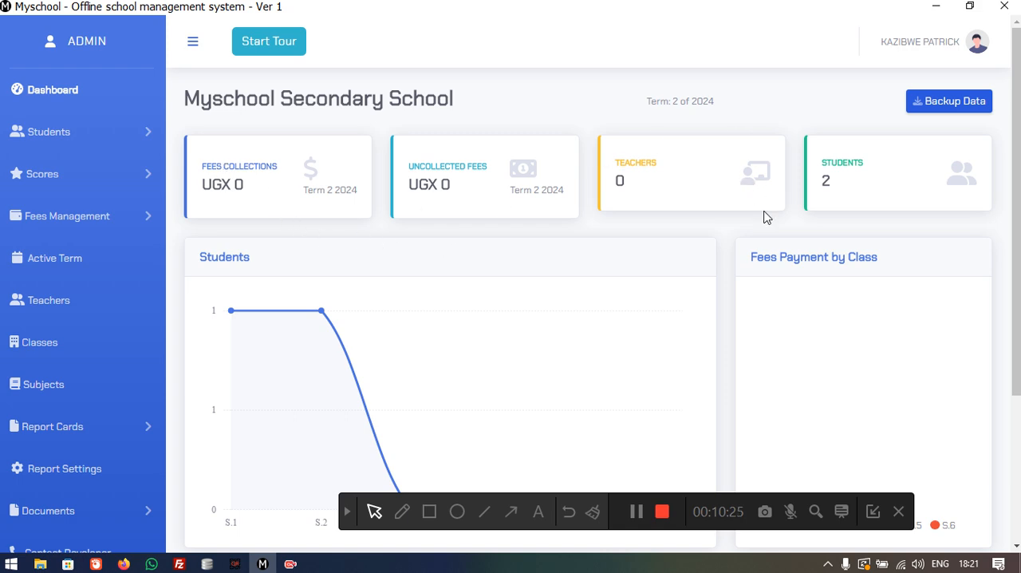
scroll(366, 292, "down", 3)
left_click(50, 384)
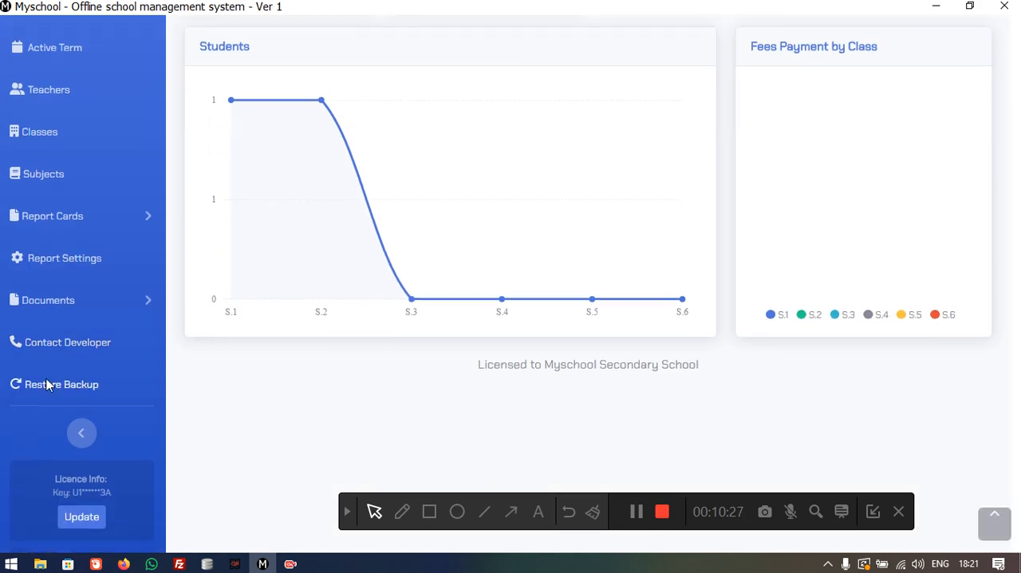
left_click(280, 180)
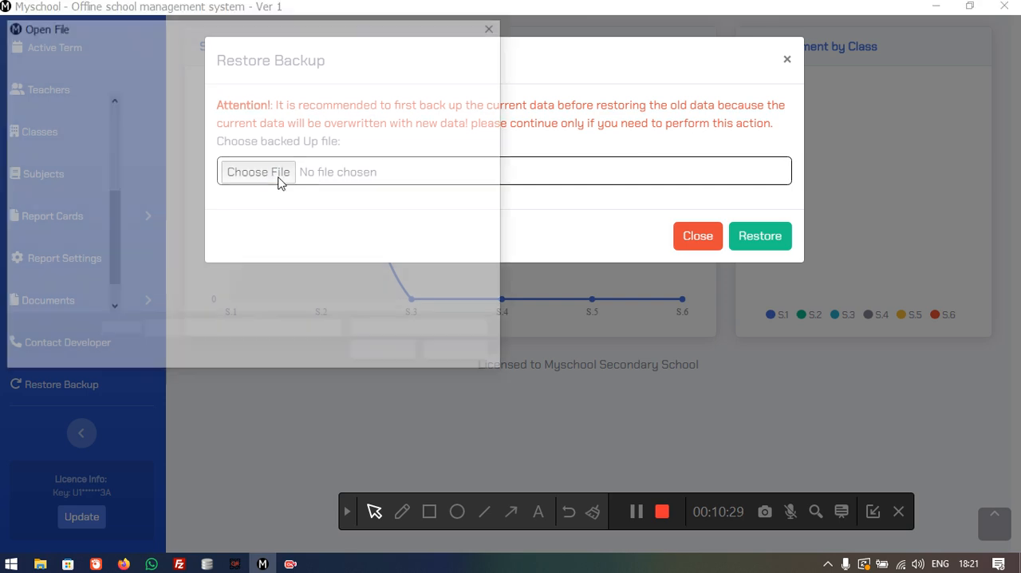
left_click(493, 26)
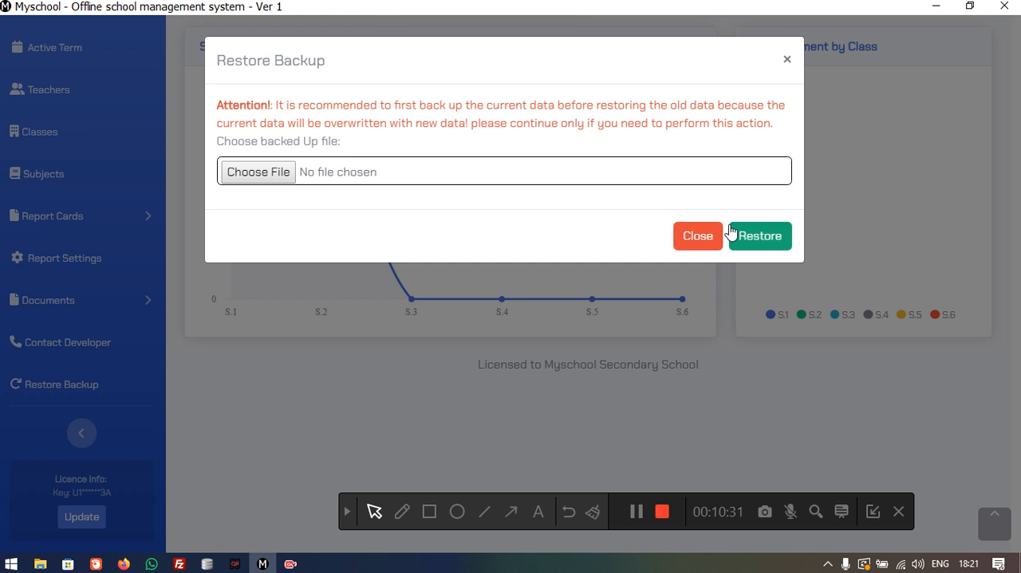
left_click(697, 235)
Open the list of all students and view the details of the S.1 student.
scroll(259, 361, "up", 1)
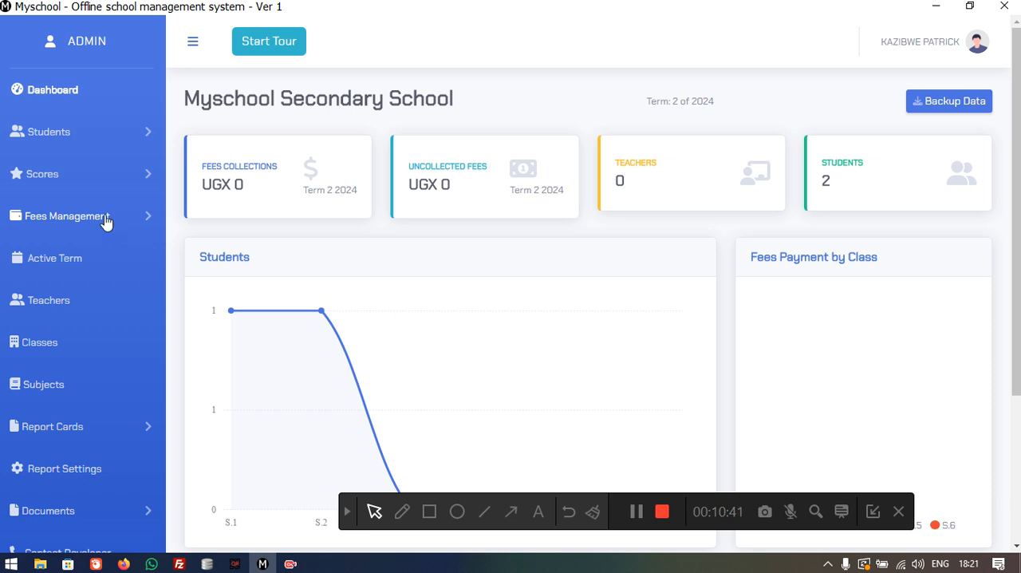
left_click(88, 146)
left_click(65, 250)
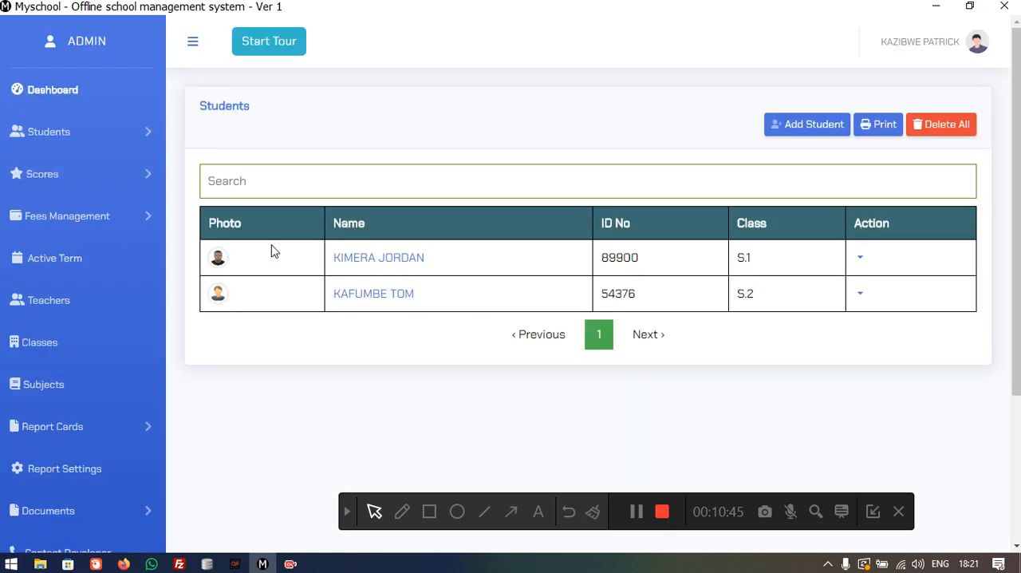
left_click(354, 259)
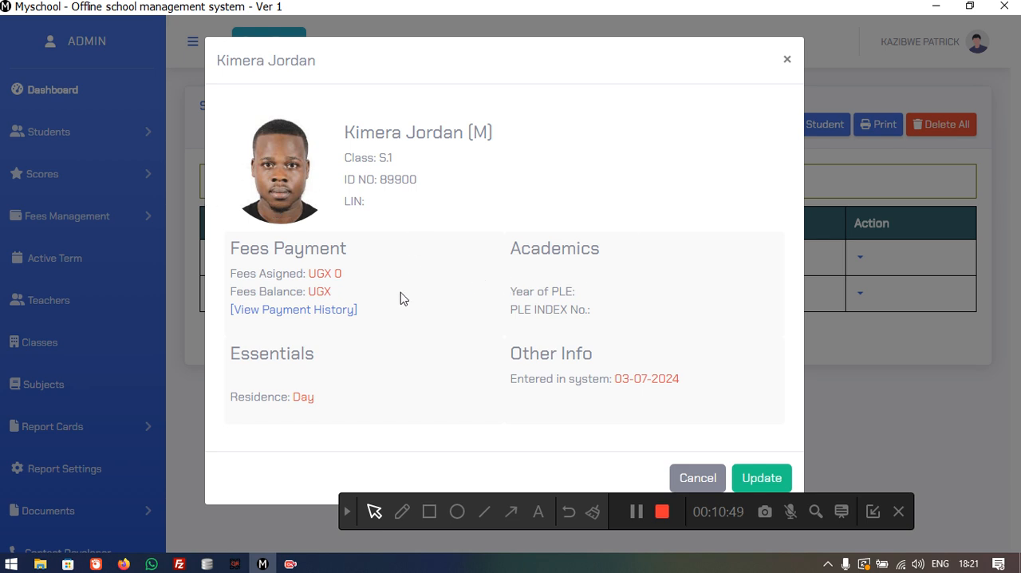
Examine the editable fields in the S.1 student's update form, including LIN, PLE index number and payable fees, and cancel without changes.
left_click(759, 477)
scroll(287, 240, "down", 2)
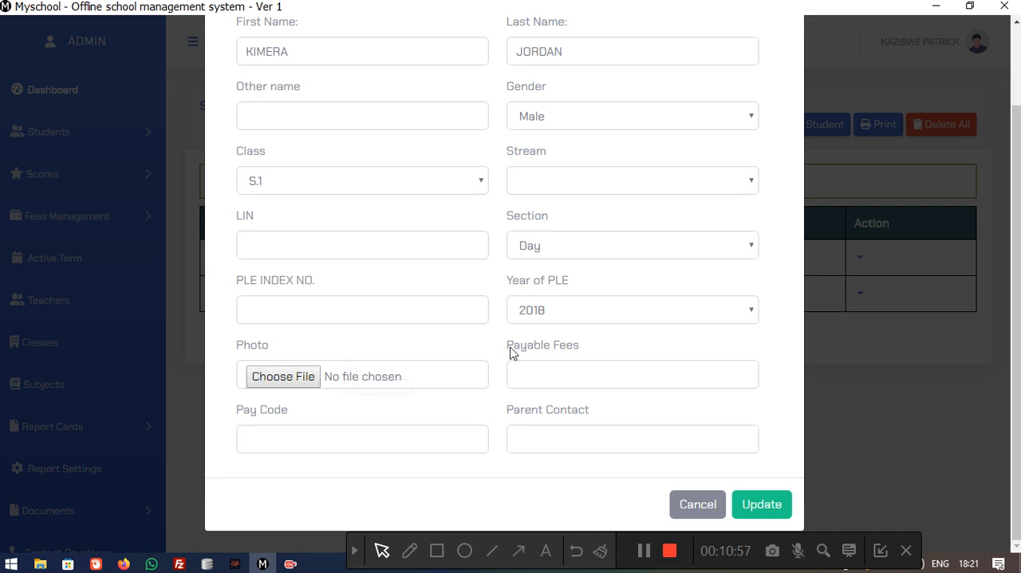
scroll(431, 353, "up", 2)
scroll(429, 349, "down", 1)
scroll(429, 349, "up", 2)
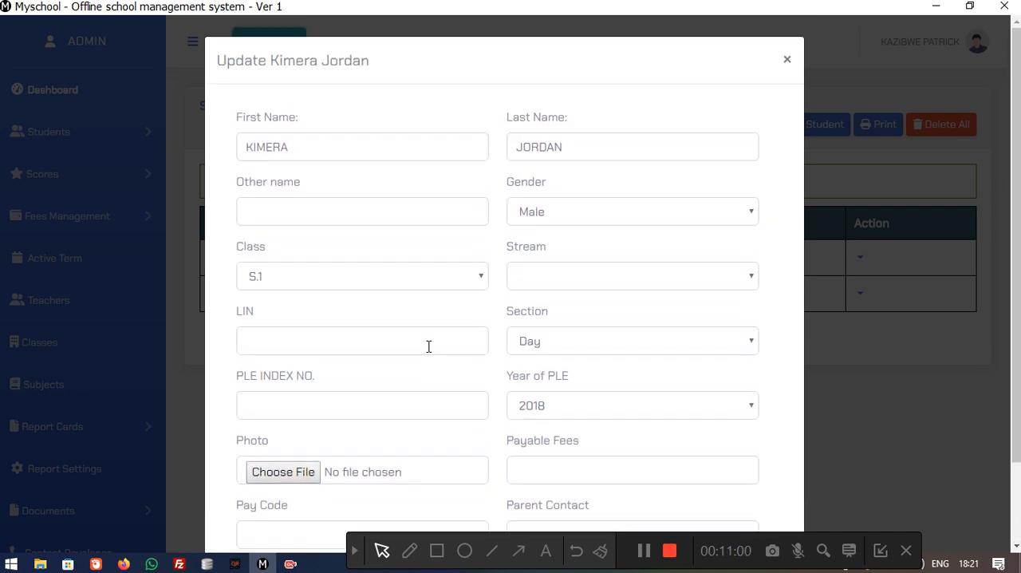
left_click(340, 334)
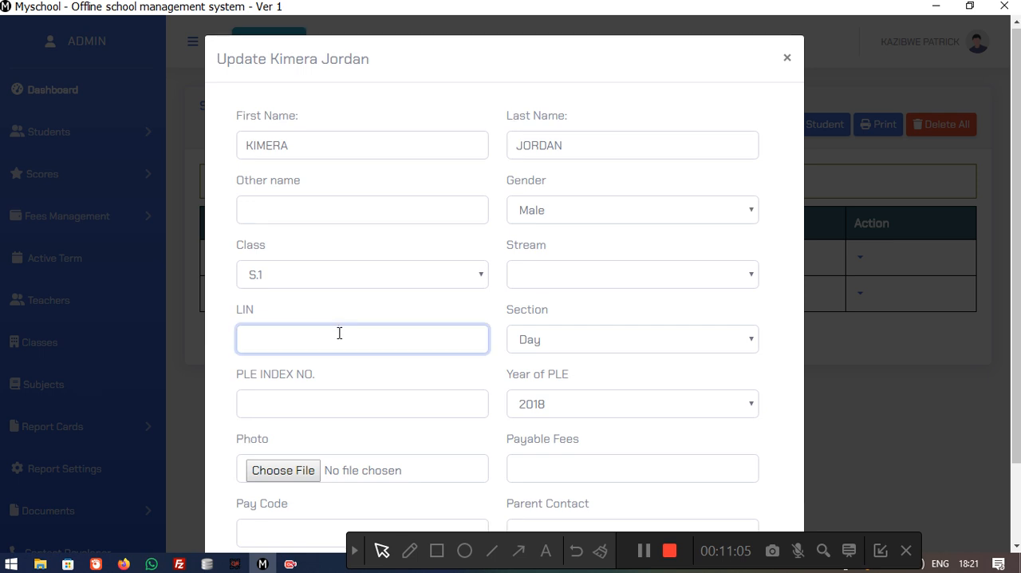
scroll(335, 336, "down", 2)
left_click(290, 307)
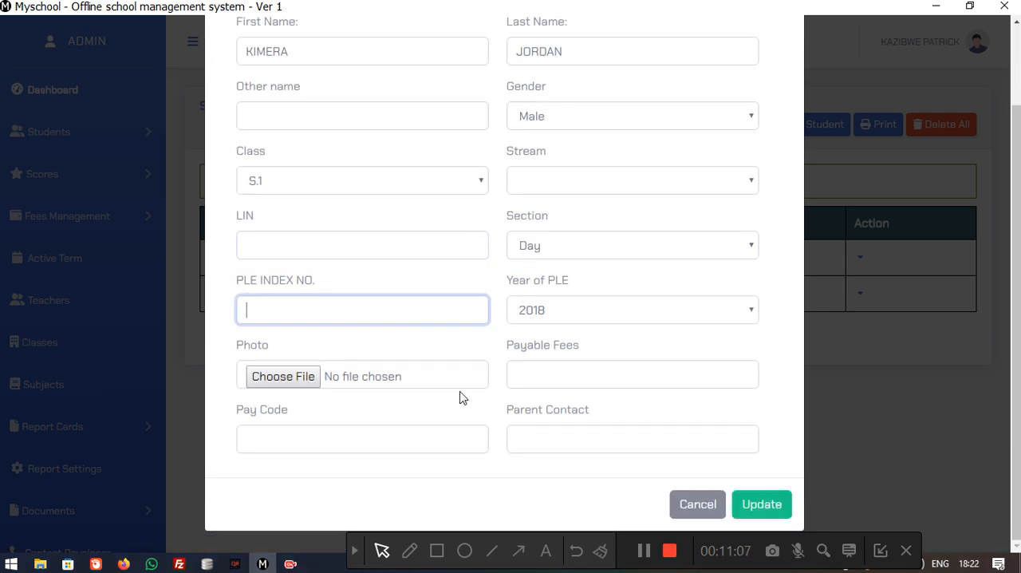
left_click(570, 379)
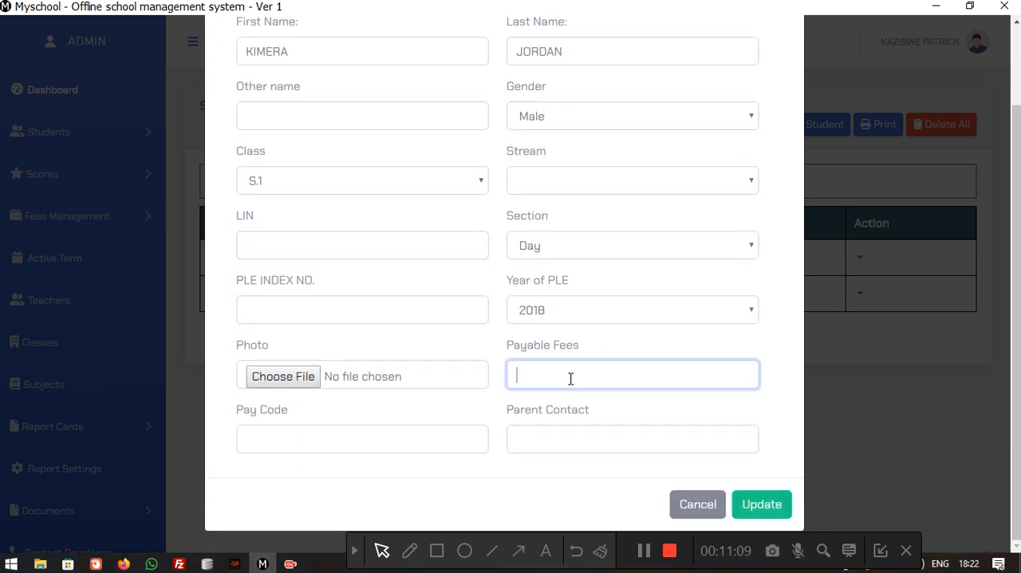
left_click(697, 501)
left_click(691, 479)
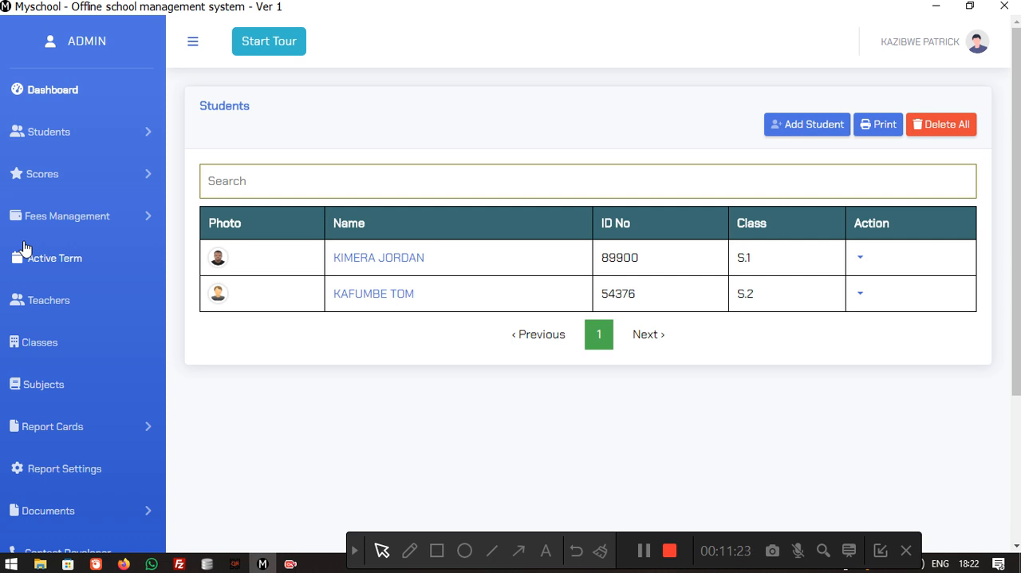
Set the total fees for Day students in class S.1 to 100000 and save.
left_click(44, 223)
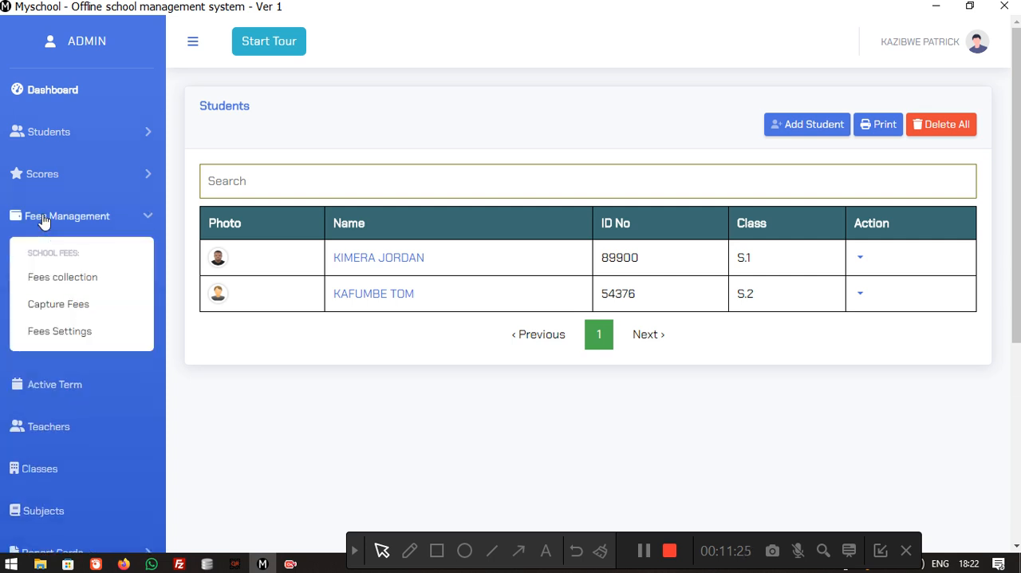
left_click(50, 331)
left_click(325, 209)
left_click(312, 246)
left_click(539, 209)
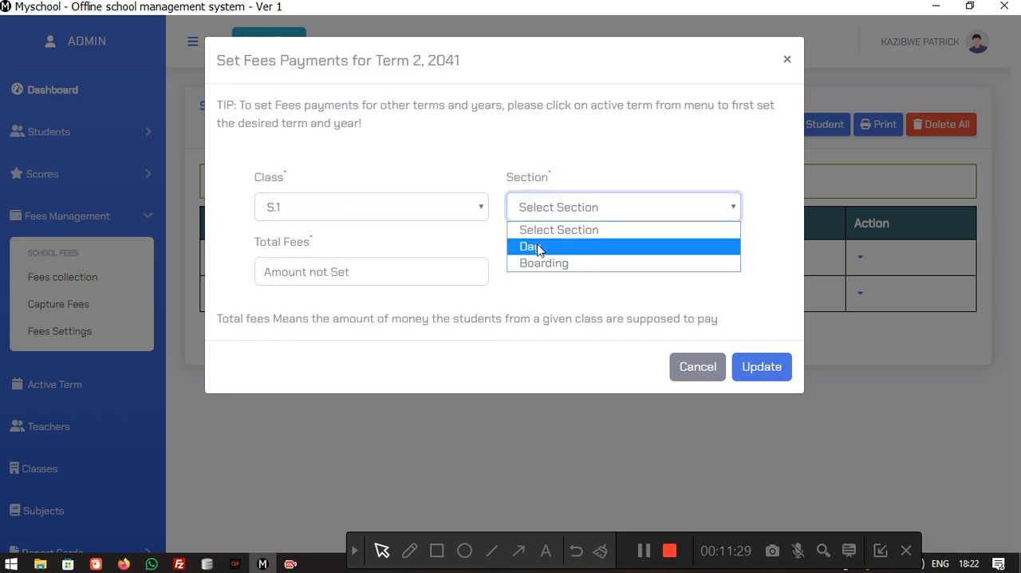
left_click(539, 249)
left_click(336, 272)
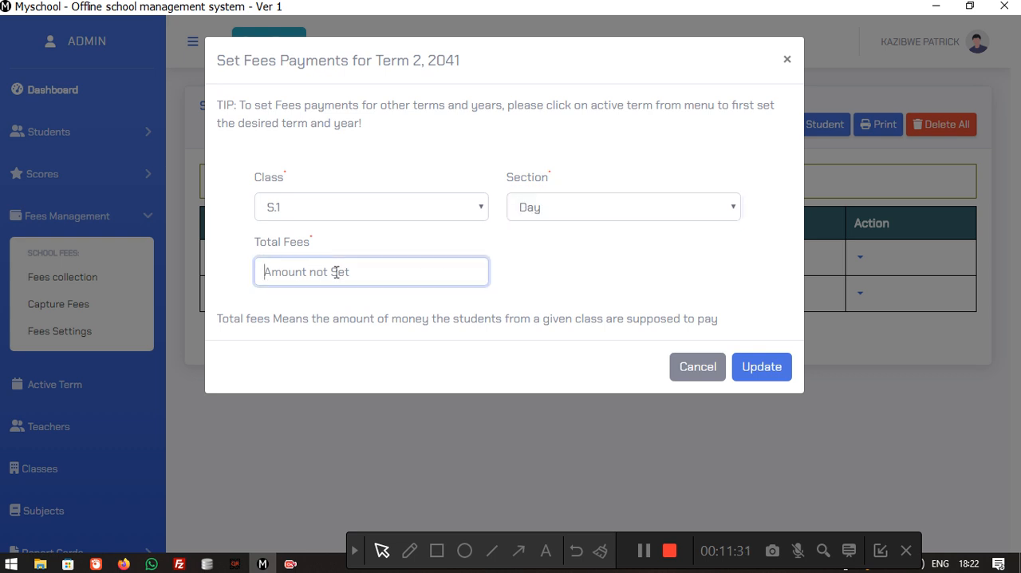
type("10")
left_click(778, 369)
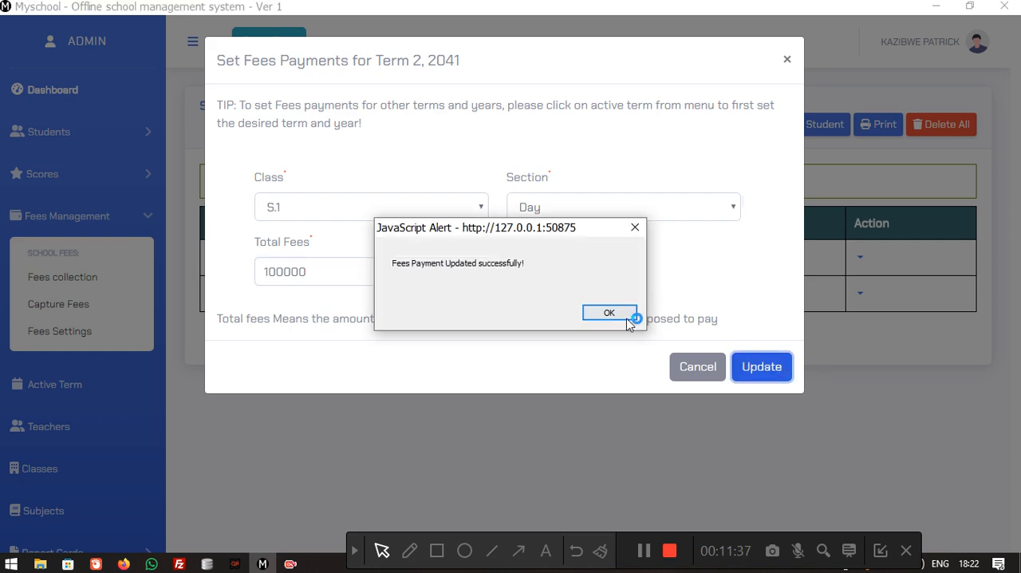
left_click(628, 312)
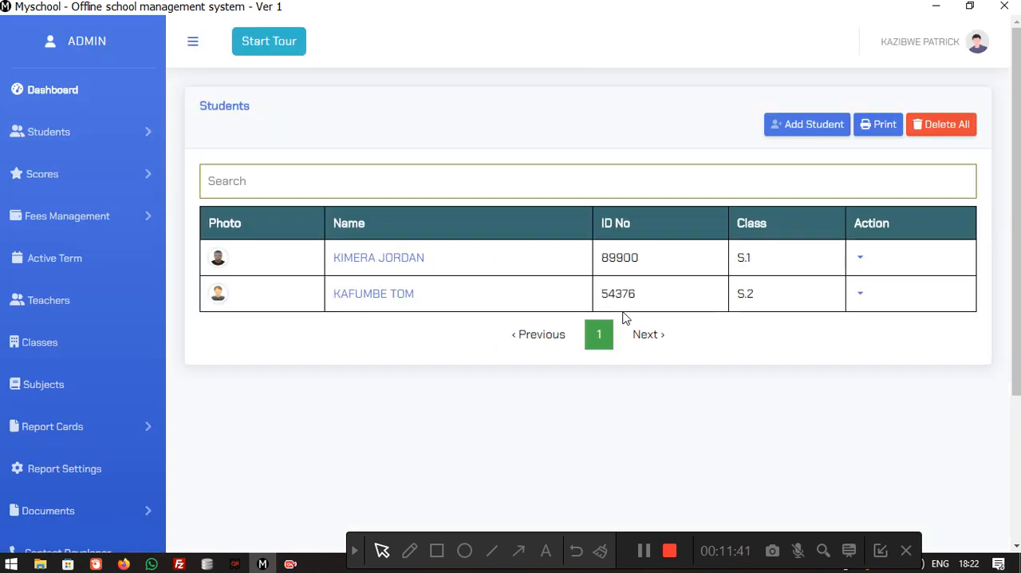
Reopen the S.1 student's details and check the assigned fees.
left_click(343, 257)
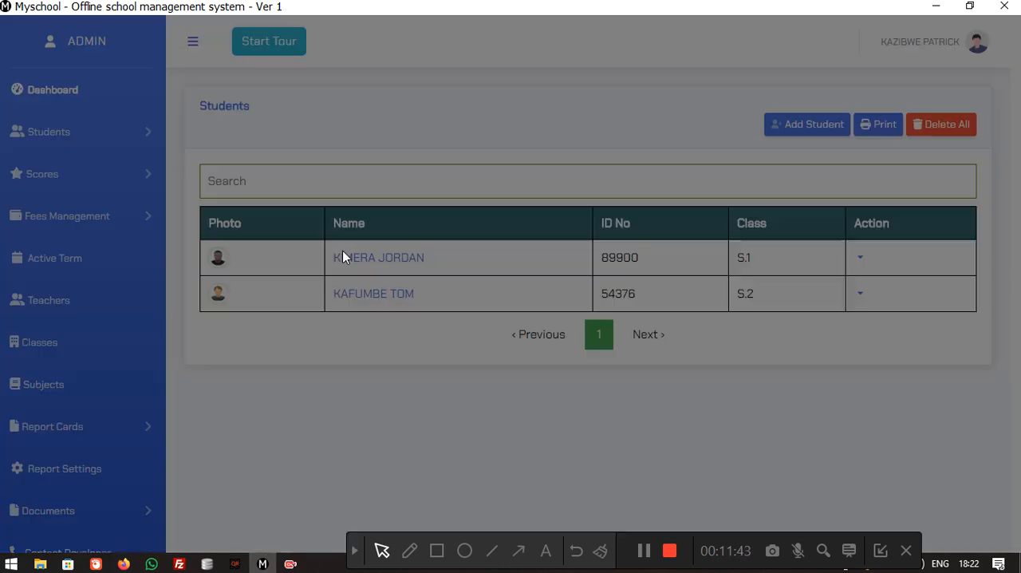
left_click(787, 60)
left_click(359, 259)
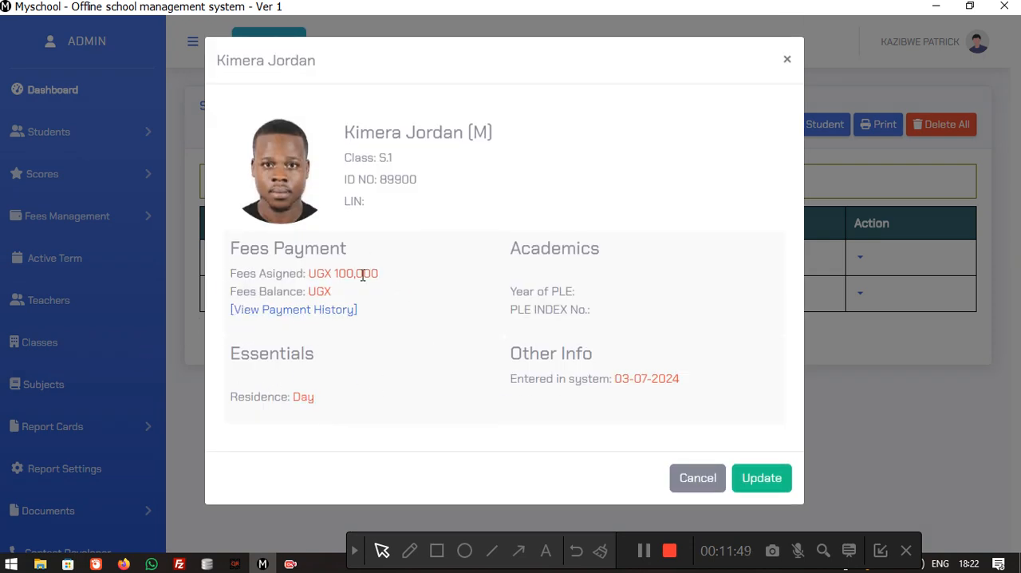
left_click_drag(334, 273, 380, 273)
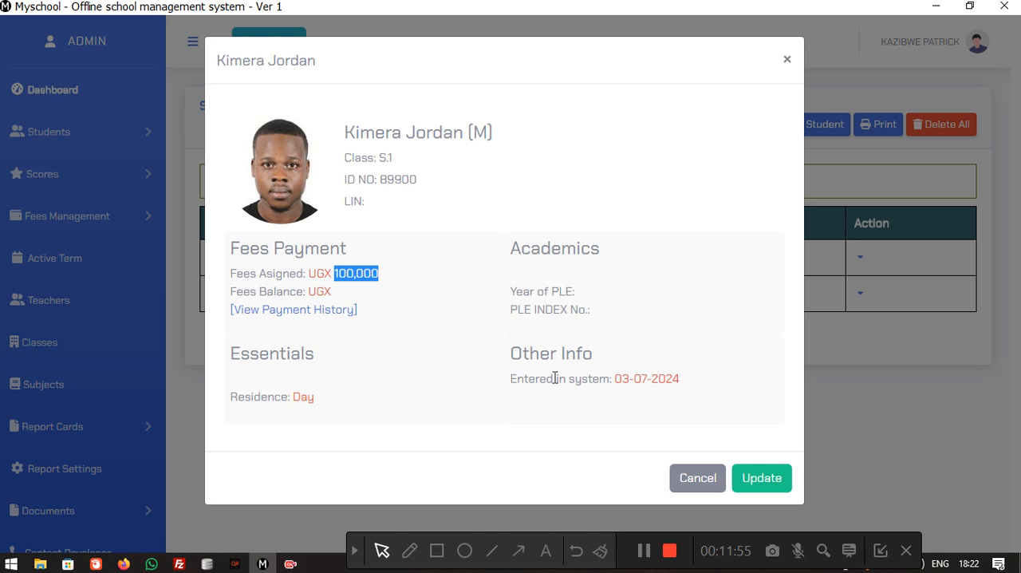
left_click(343, 273)
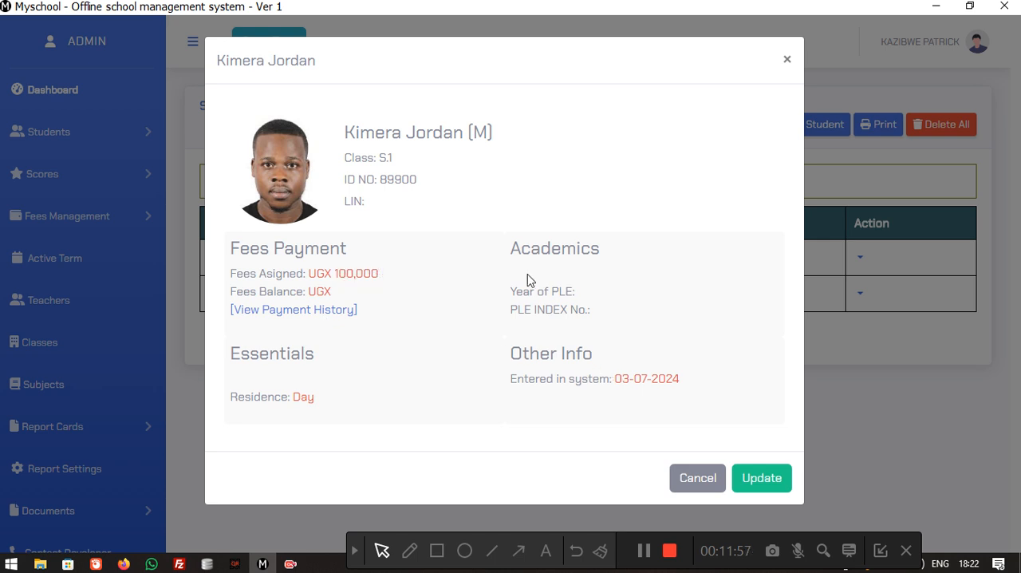
Set the S.1 student's payable fees to 50000 and save the update.
left_click(764, 478)
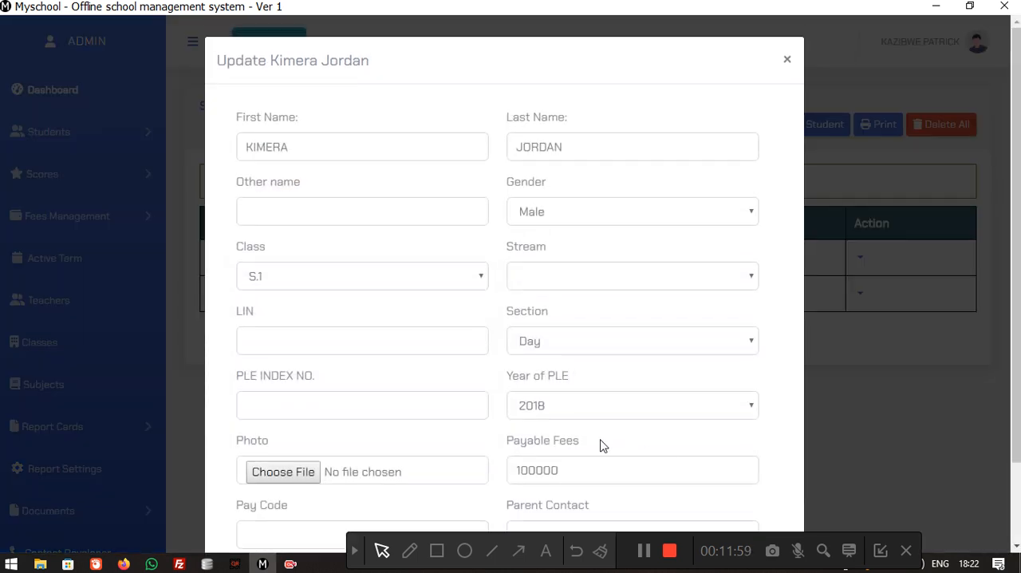
scroll(601, 444, "down", 2)
key("ctrl+a")
type("5")
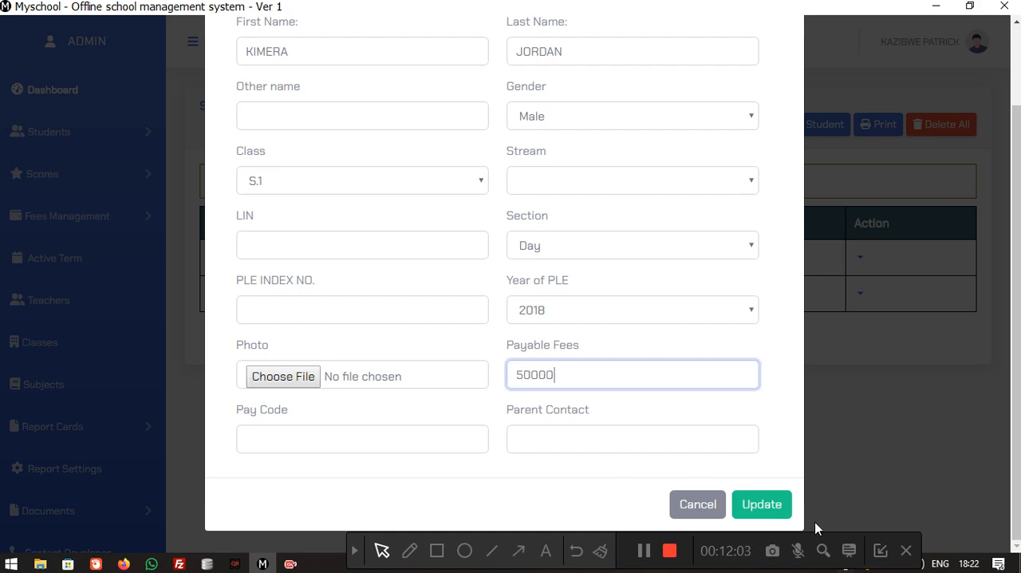
left_click(766, 510)
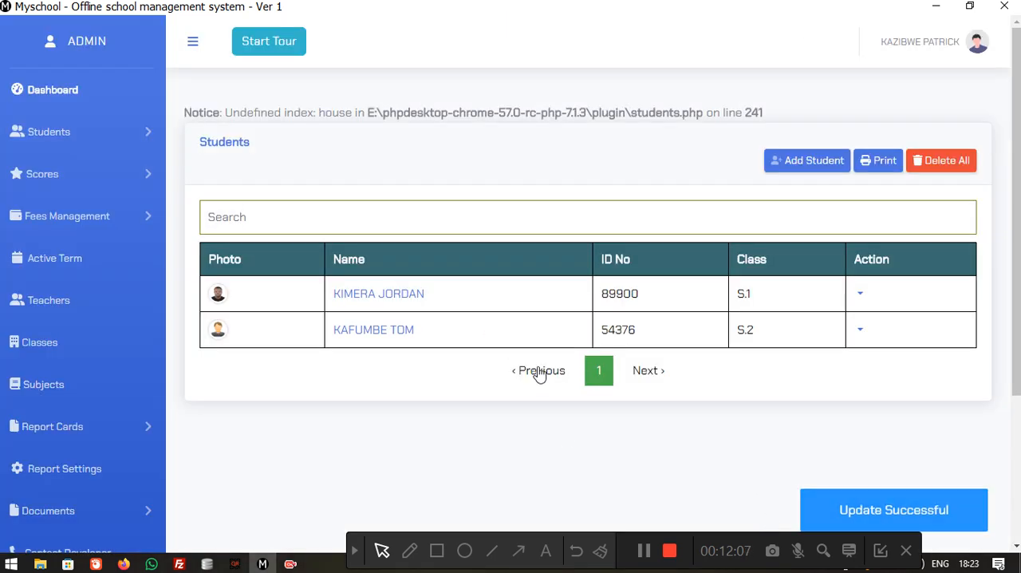
scroll(537, 374, "down", 3)
scroll(526, 399, "up", 3)
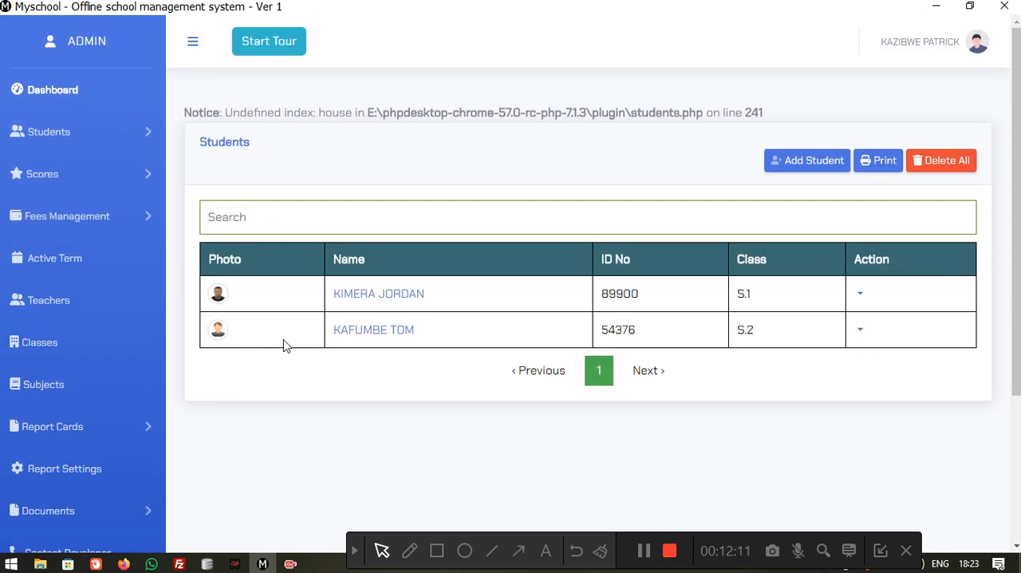
scroll(284, 346, "down", 1)
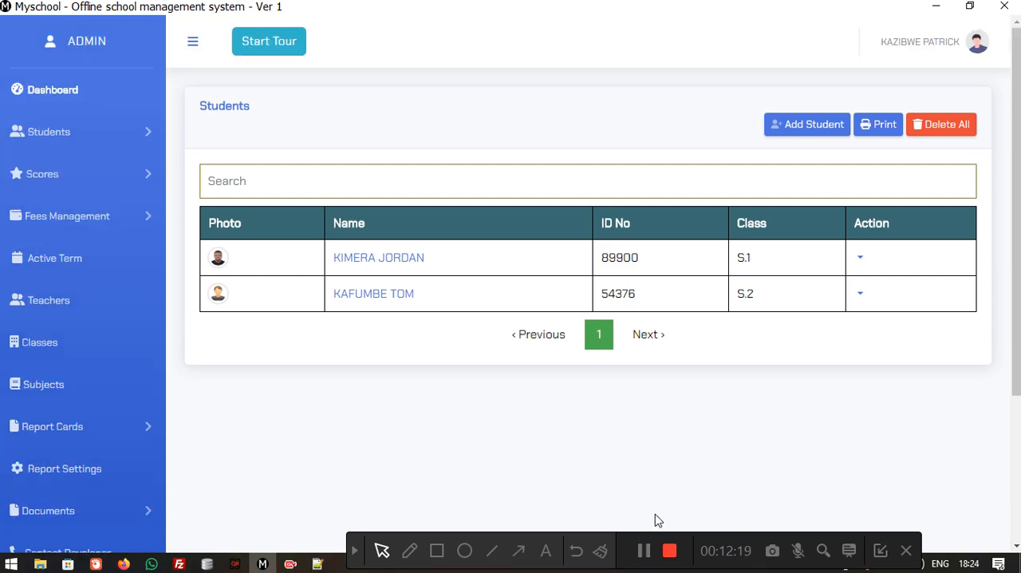
Check the S.1 student's assigned fees and balance, and return to the dashboard.
left_click(351, 261)
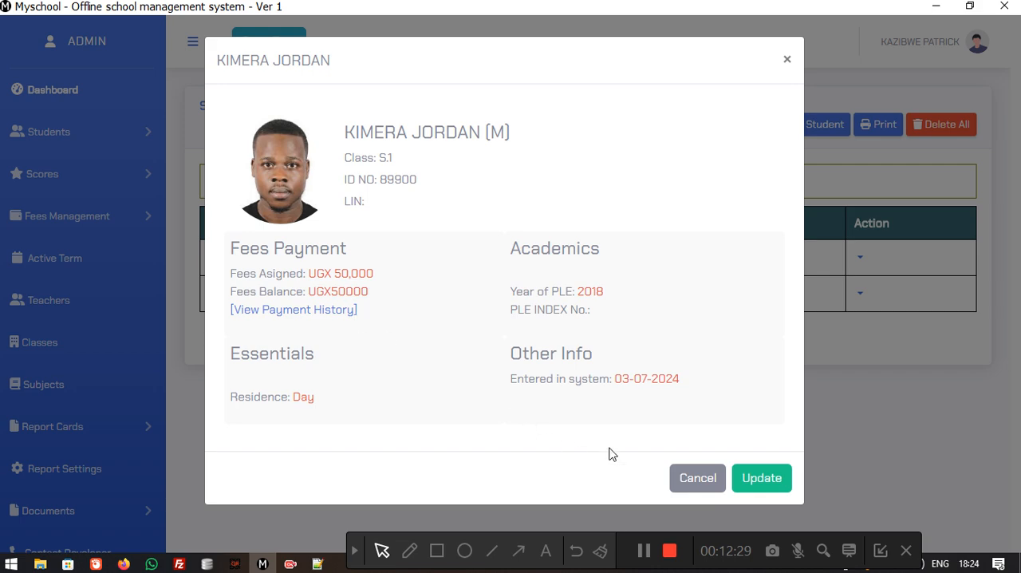
left_click(677, 480)
left_click(74, 99)
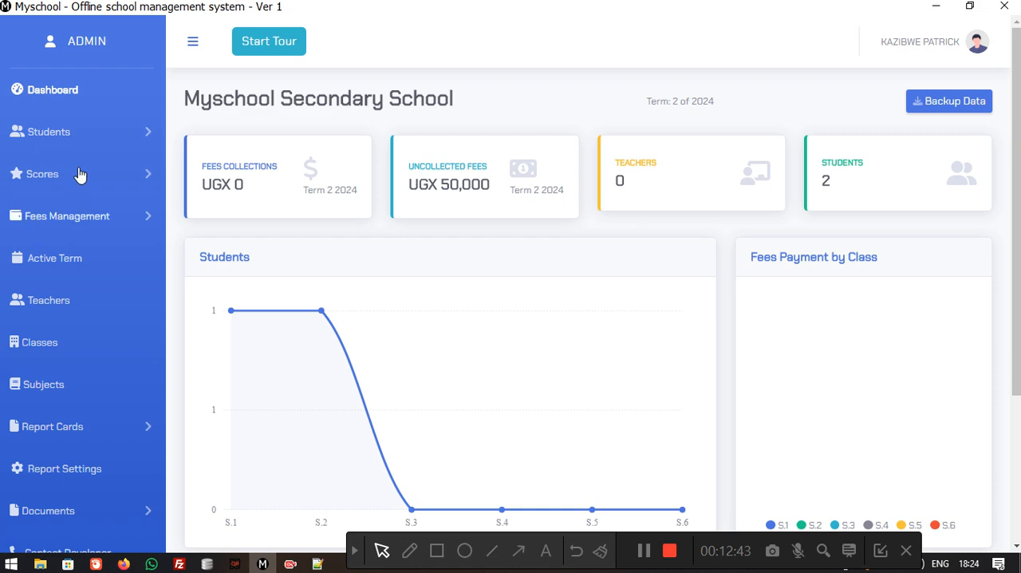
Record a payment of 20000 for the S.1 student with Fees as the reason.
left_click(82, 216)
left_click(67, 308)
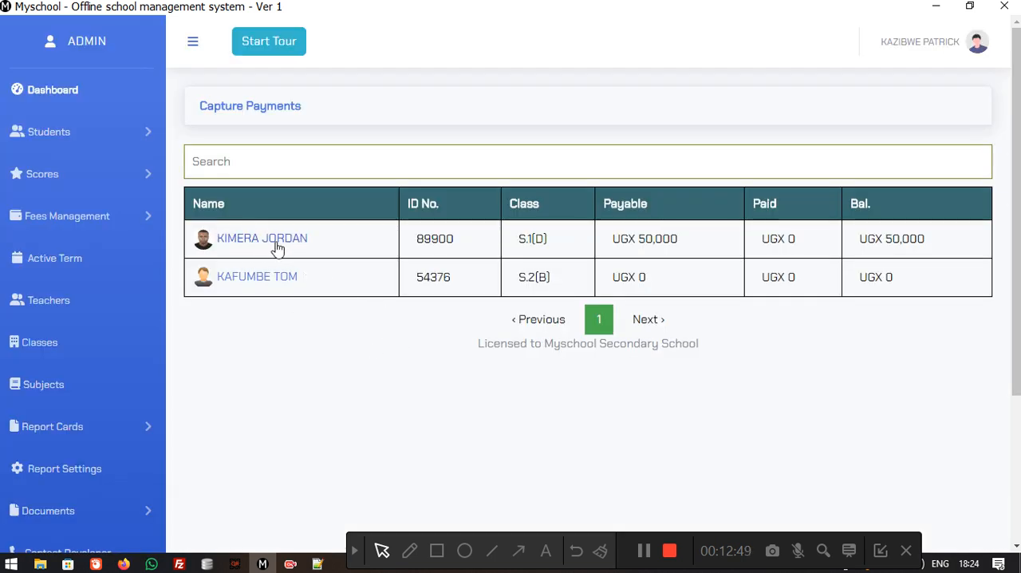
left_click(276, 241)
left_click(381, 144)
type("20000")
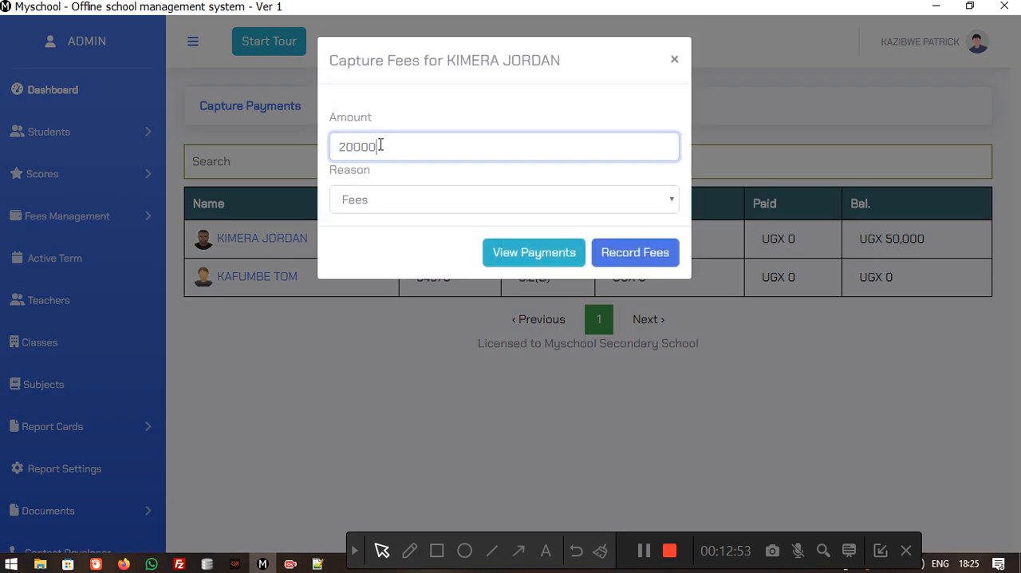
left_click(395, 200)
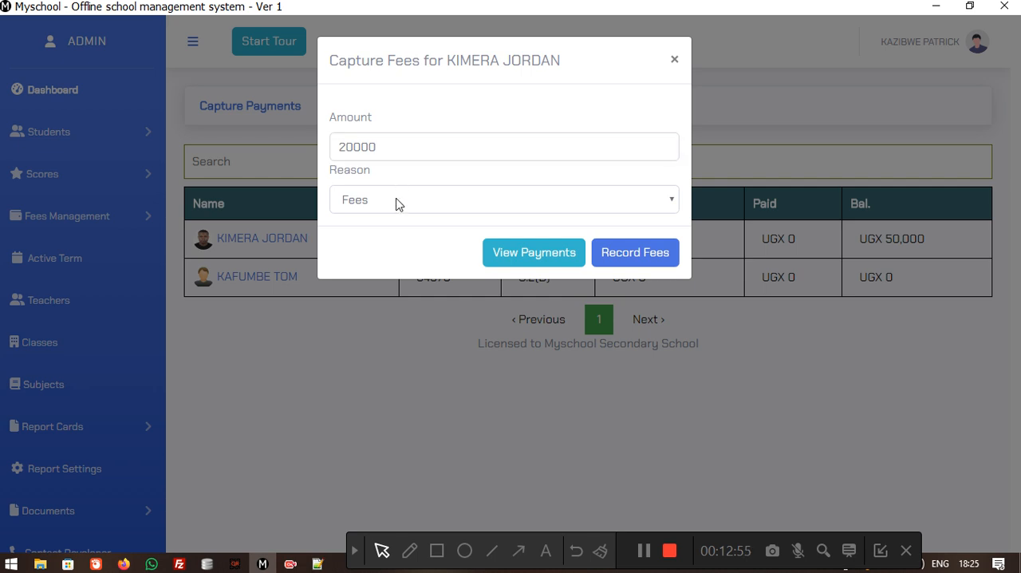
left_click(374, 222)
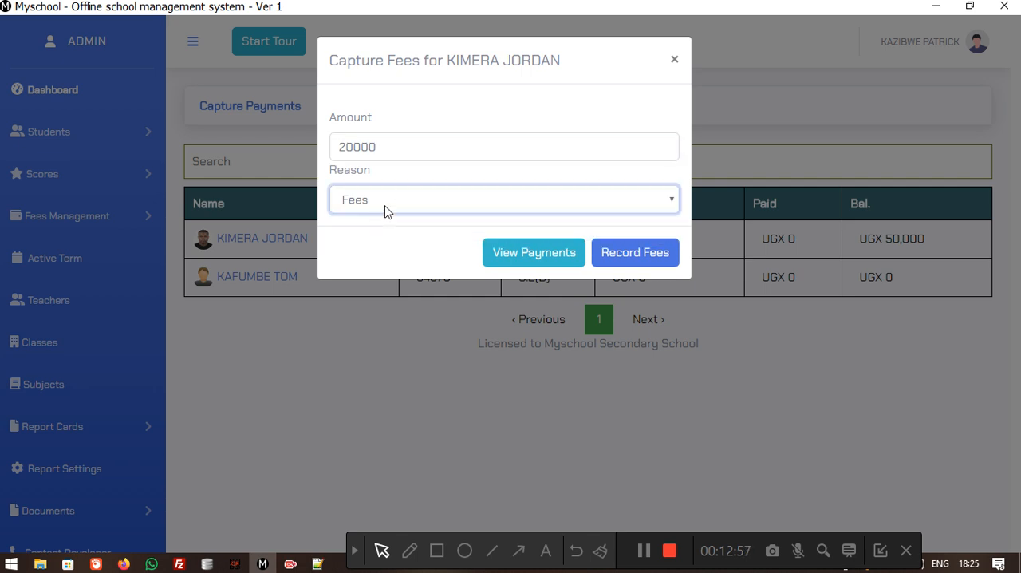
left_click(646, 253)
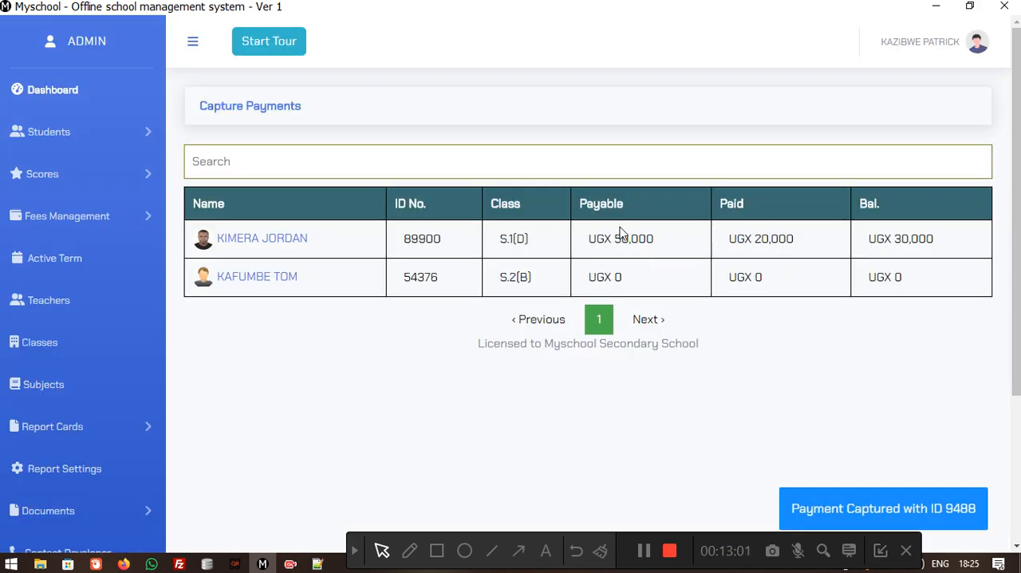
Check the S.1 student's payable amount and balance, and the dashboard's collected and uncollected fees.
left_click_drag(659, 245, 614, 239)
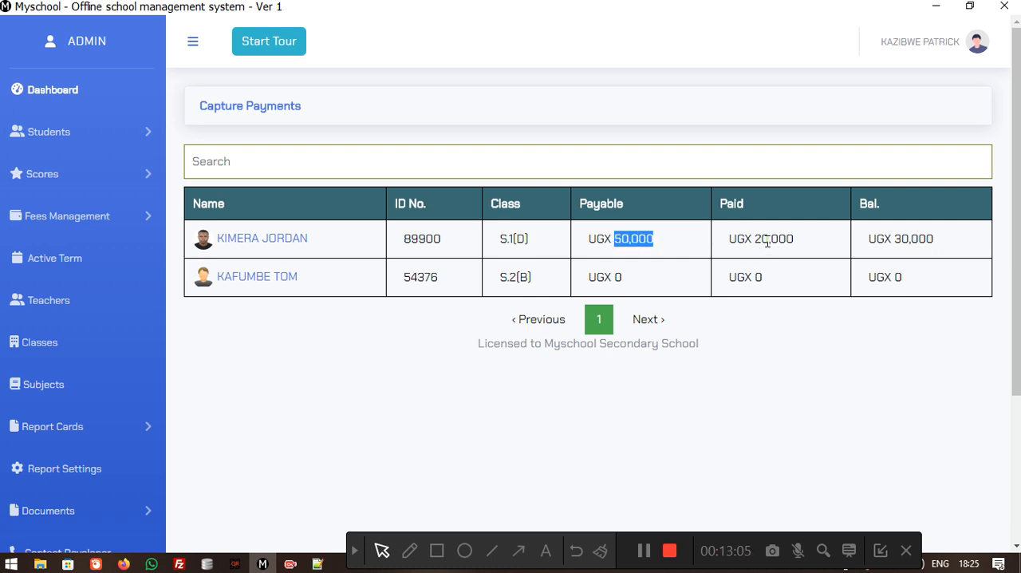
left_click_drag(928, 239, 911, 239)
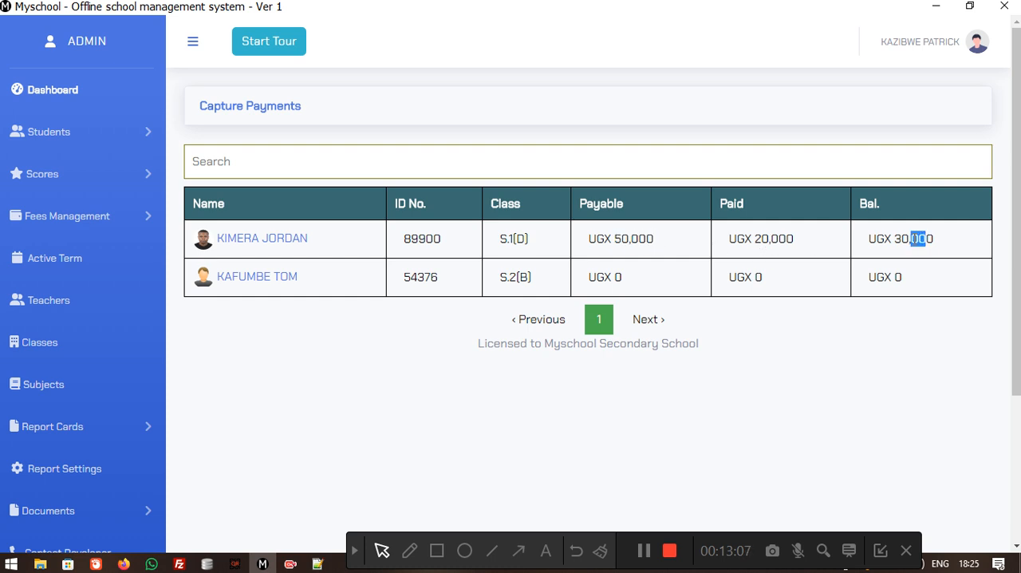
left_click(61, 103)
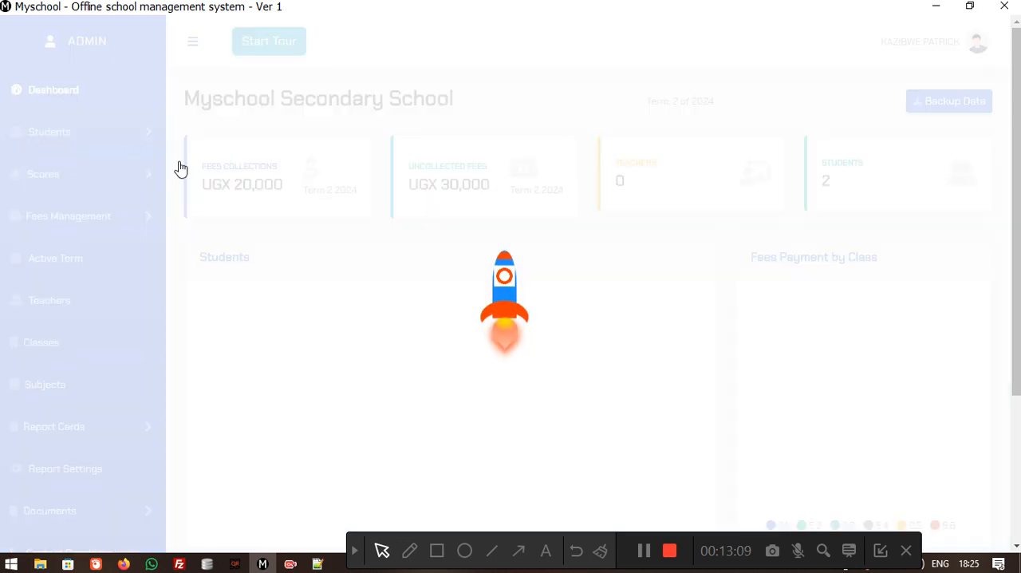
left_click_drag(234, 184, 282, 190)
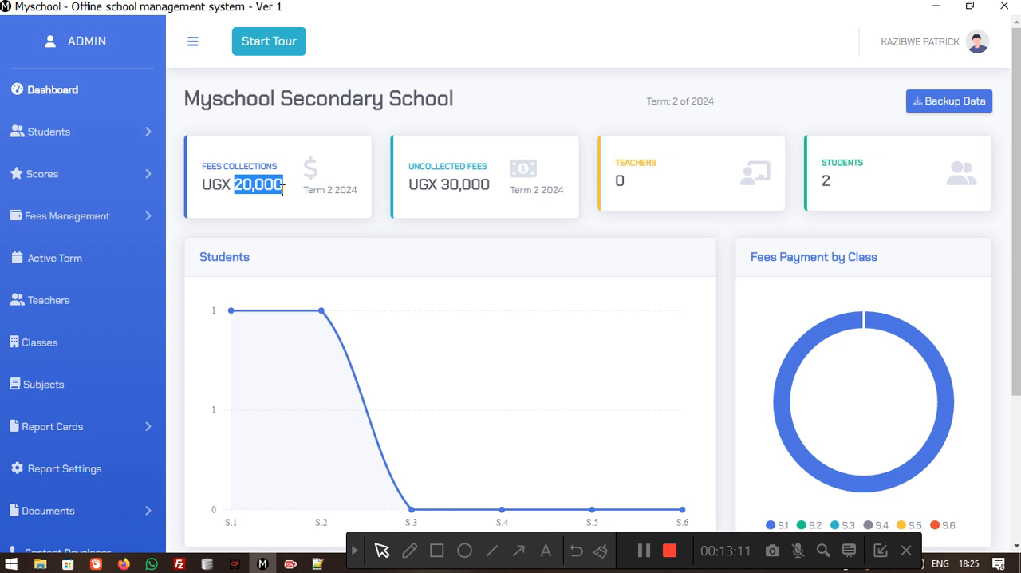
left_click_drag(498, 189, 440, 184)
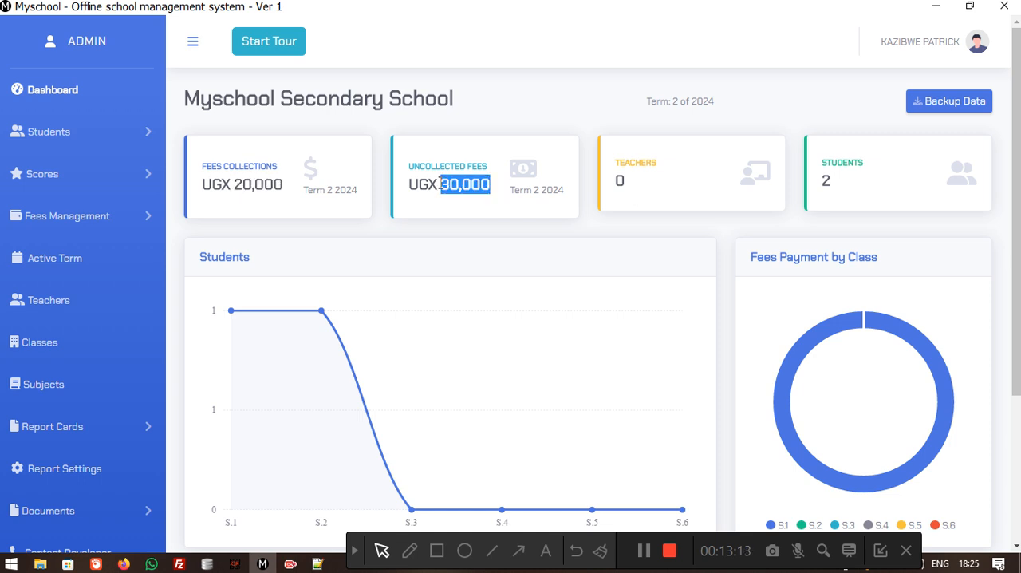
Open the S.1 student's payment ledger and save it as a PDF in the Desktop files folder under the suggested name.
left_click(92, 217)
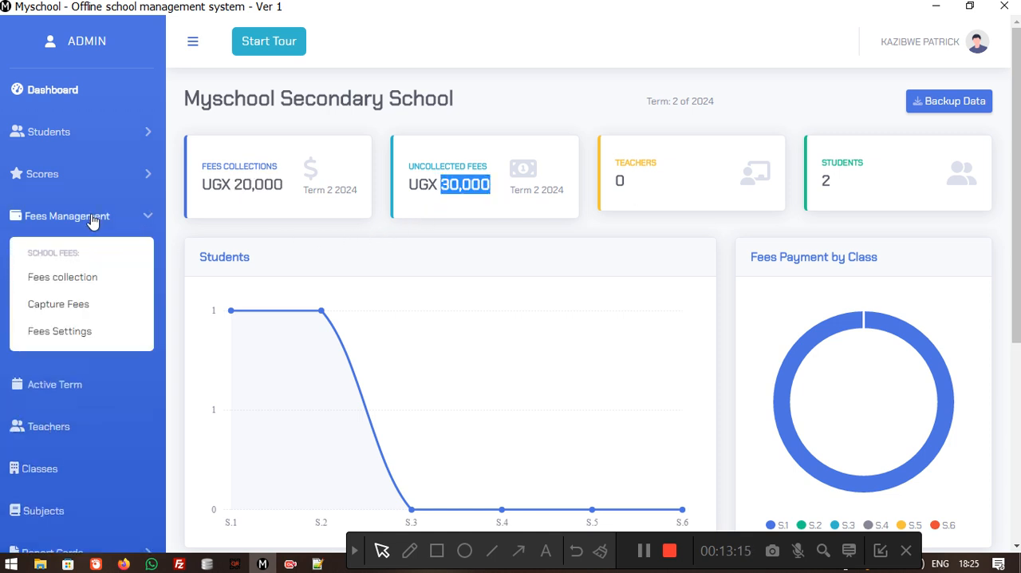
left_click(70, 309)
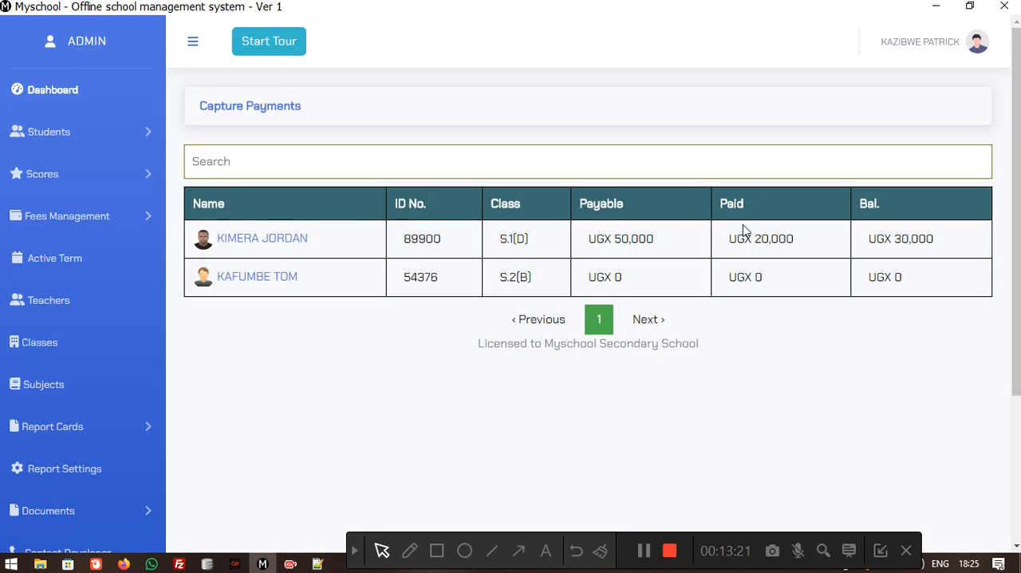
left_click(285, 237)
left_click(553, 252)
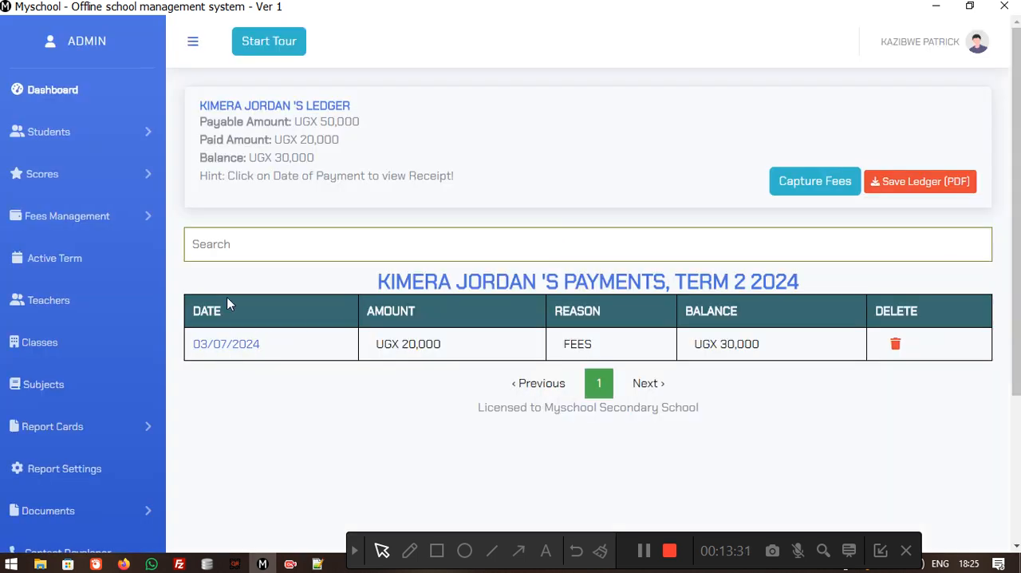
left_click(896, 186)
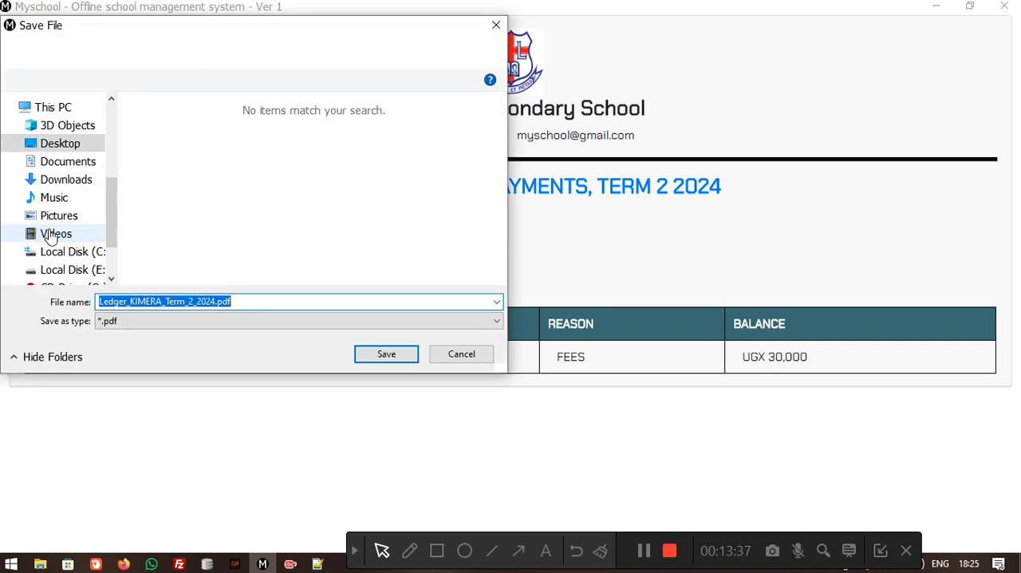
left_click(357, 356)
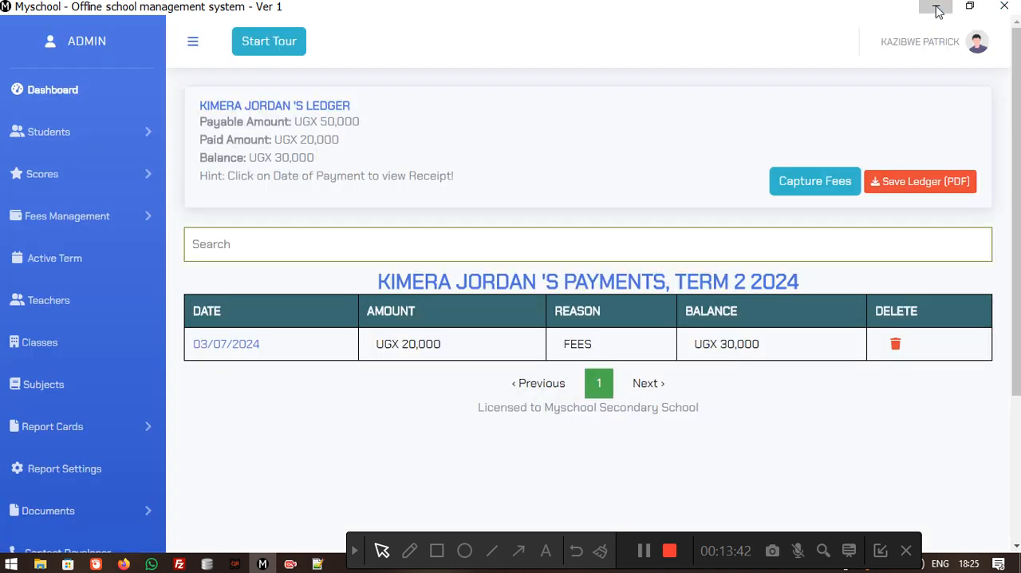
Open the saved ledger PDF from the Desktop files folder and review the student's details and payment table.
left_click(937, 10)
left_click(937, 8)
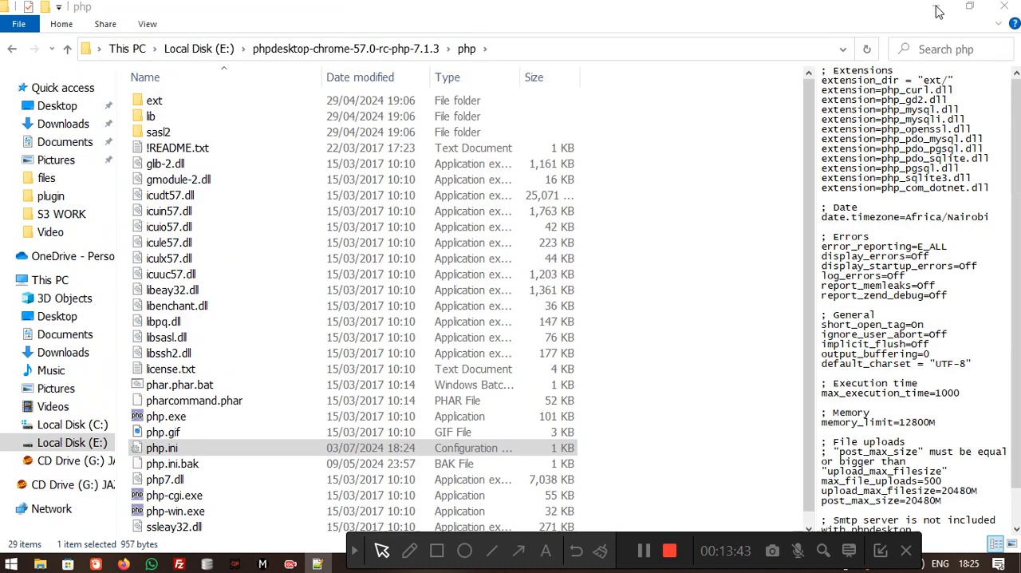
left_click(945, 7)
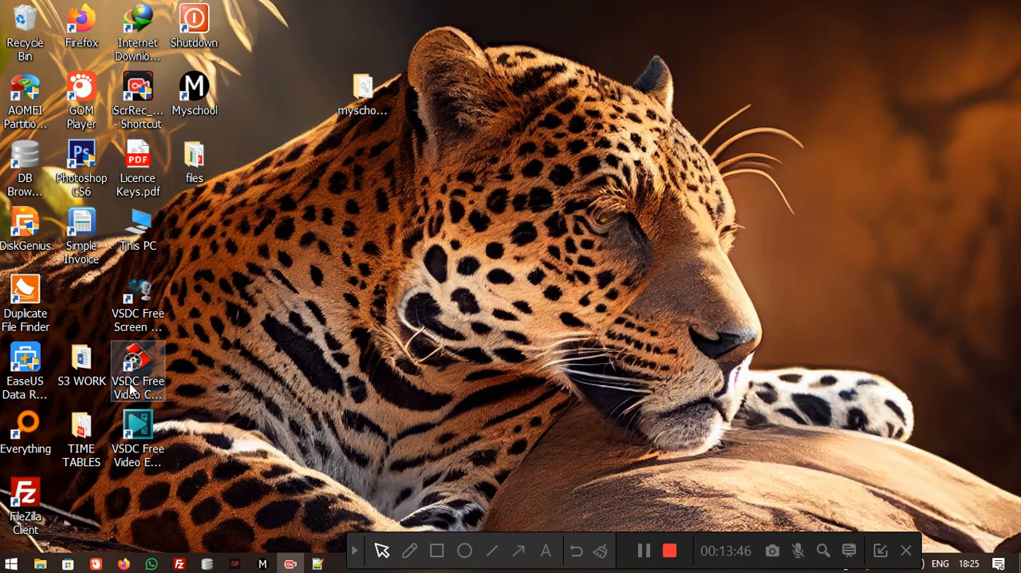
double_click(194, 159)
left_click(756, 160)
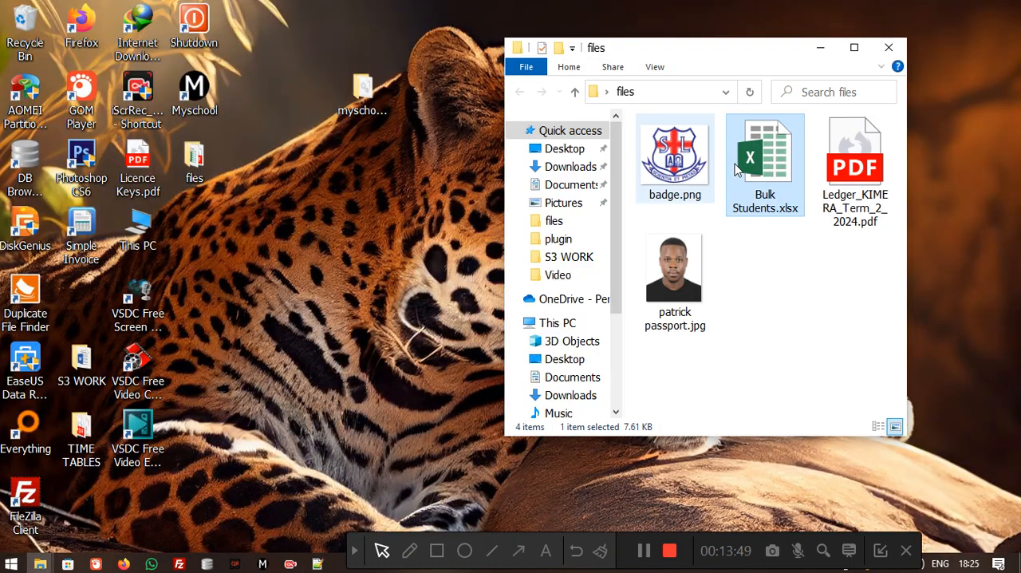
left_click(855, 175)
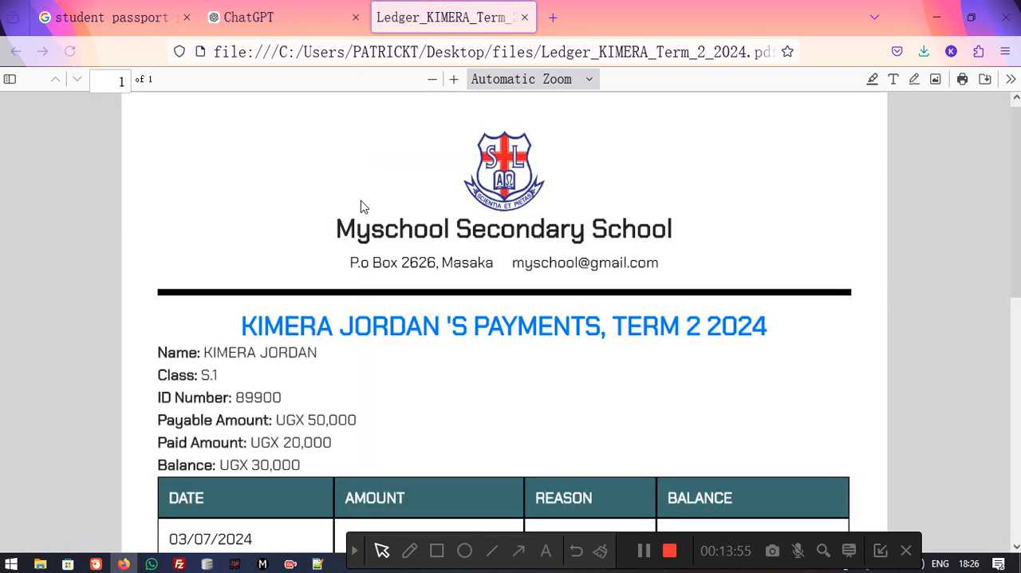
scroll(366, 209, "down", 3)
scroll(367, 213, "up", 4)
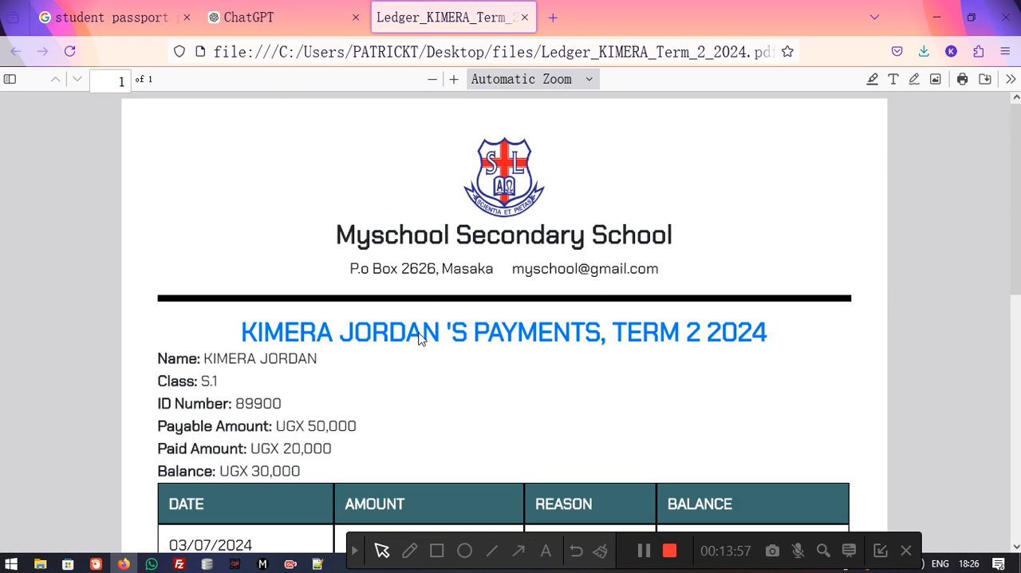
scroll(420, 337, "down", 3)
scroll(398, 326, "up", 1)
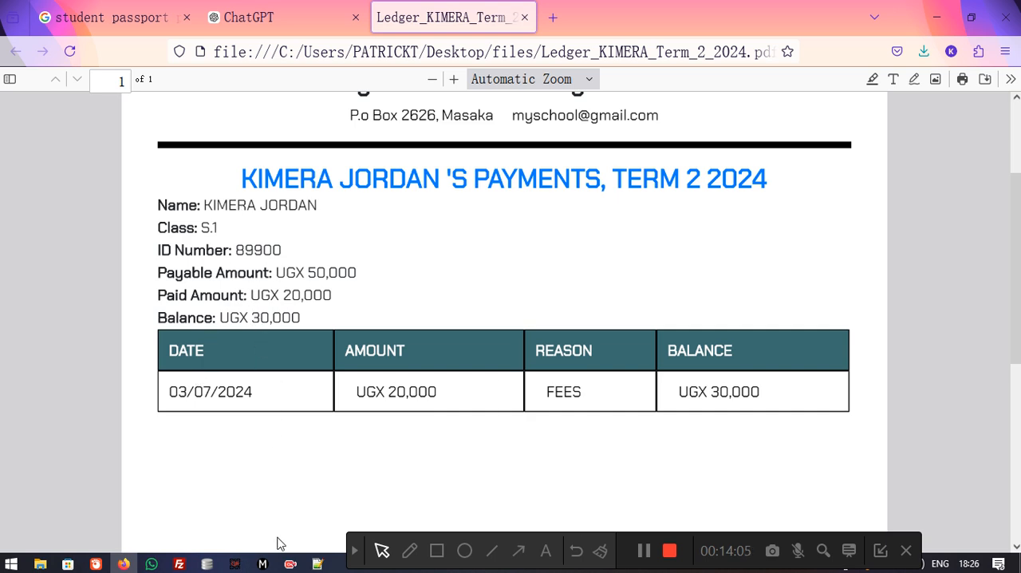
Switch back to Myschool and save the receipt of the 03/07/2024 payment as a PDF in the files folder.
left_click(263, 564)
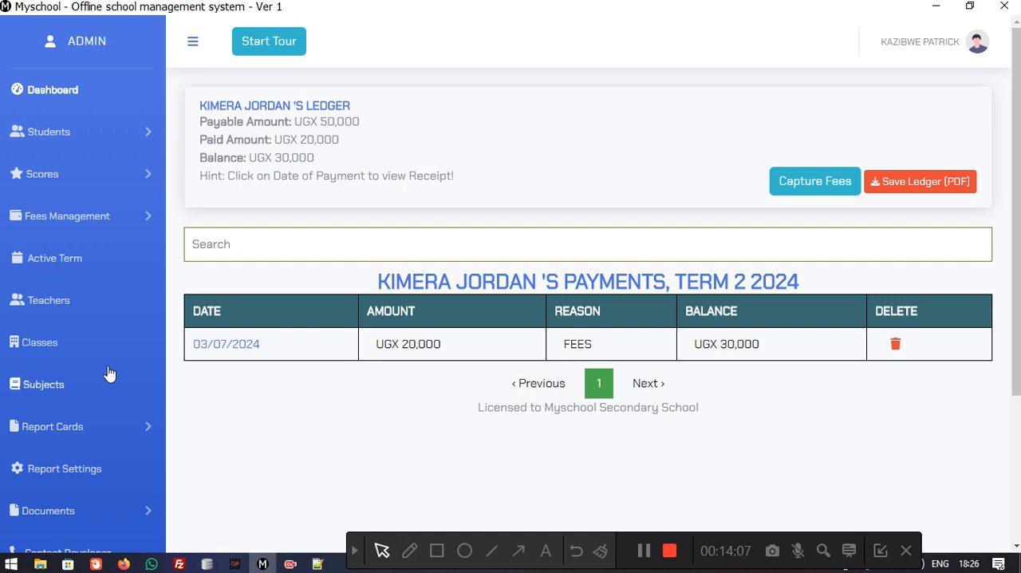
left_click(235, 344)
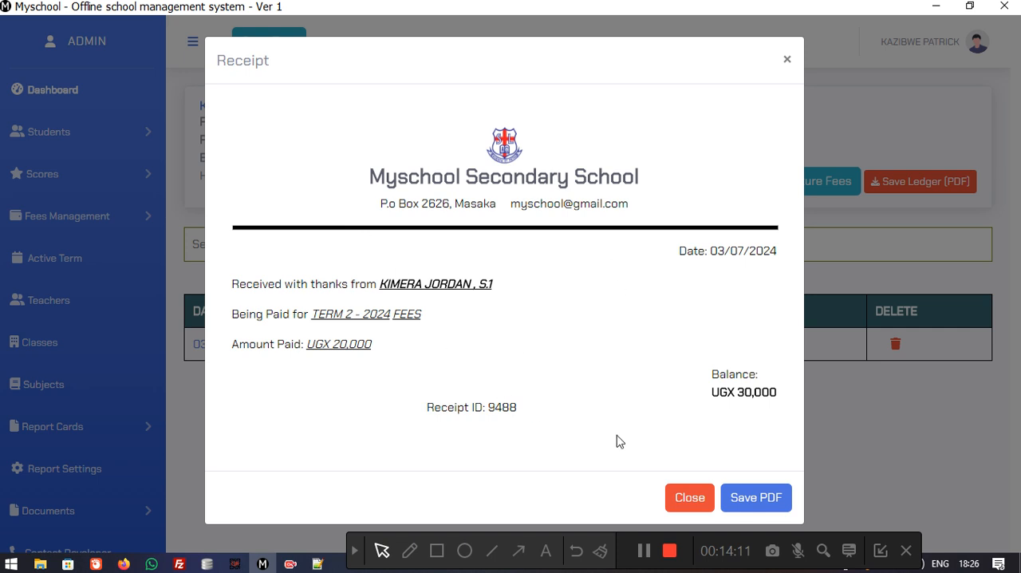
left_click(757, 496)
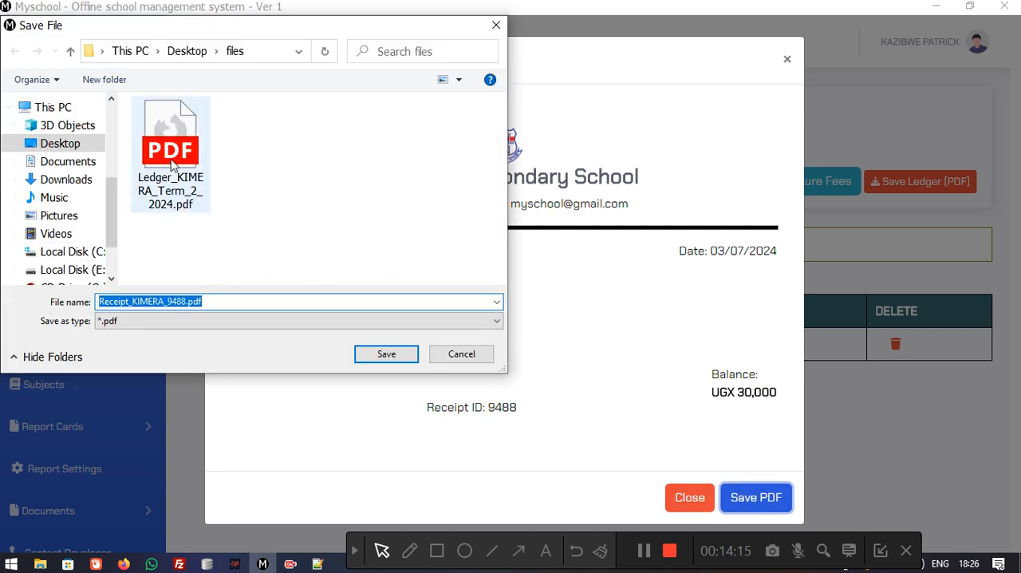
left_click(398, 357)
left_click(785, 59)
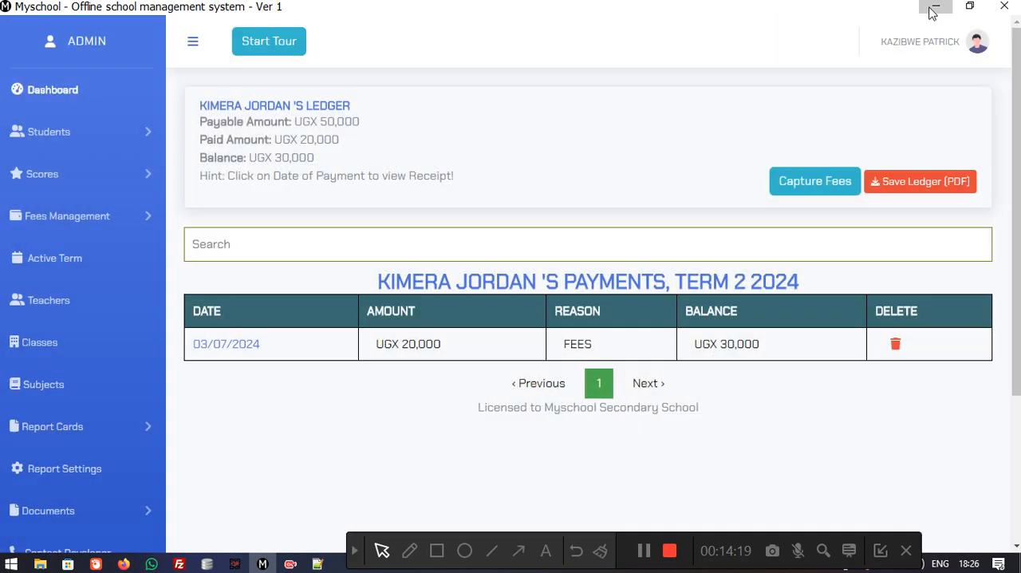
Open the saved receipt PDF from the Desktop files folder and review the payment details.
left_click(1004, 7)
left_click(937, 18)
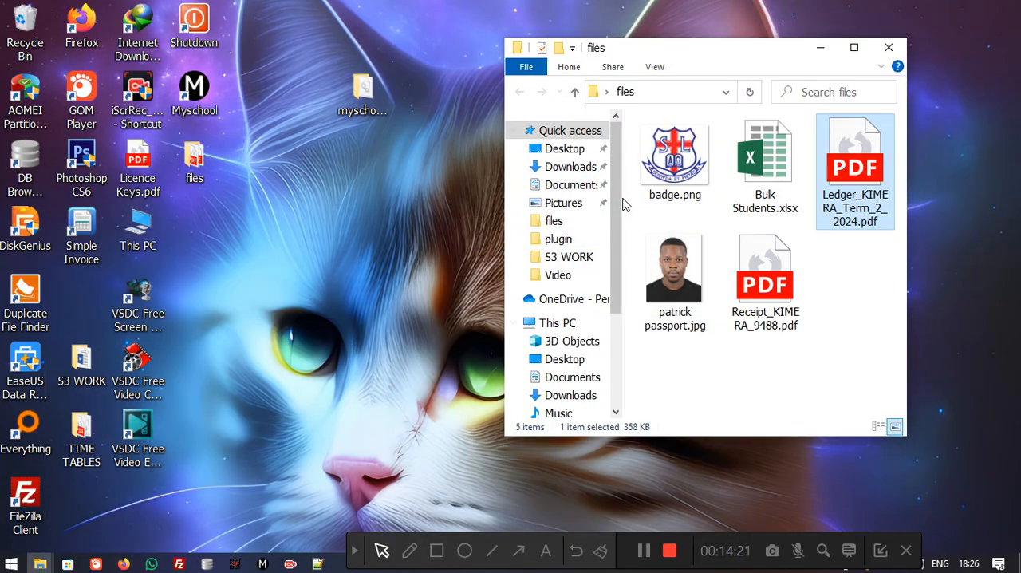
double_click(765, 297)
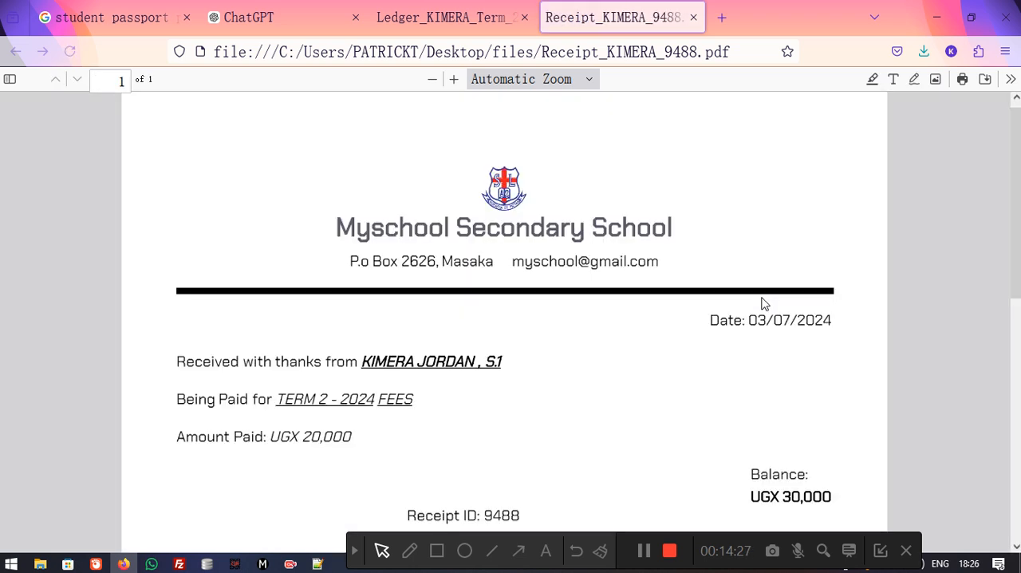
scroll(727, 306, "down", 3)
scroll(727, 306, "up", 1)
scroll(728, 305, "up", 2)
scroll(727, 306, "up", 1)
scroll(727, 305, "down", 2)
scroll(727, 305, "up", 2)
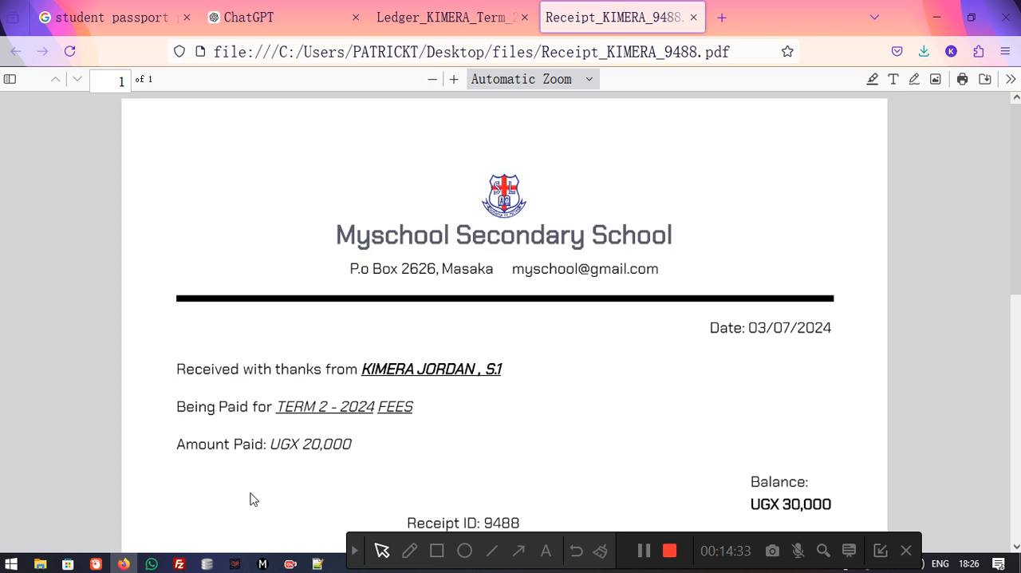
Switch back to Myschool, return to the dashboard and look through the O Level and A Level score entry types.
left_click(262, 563)
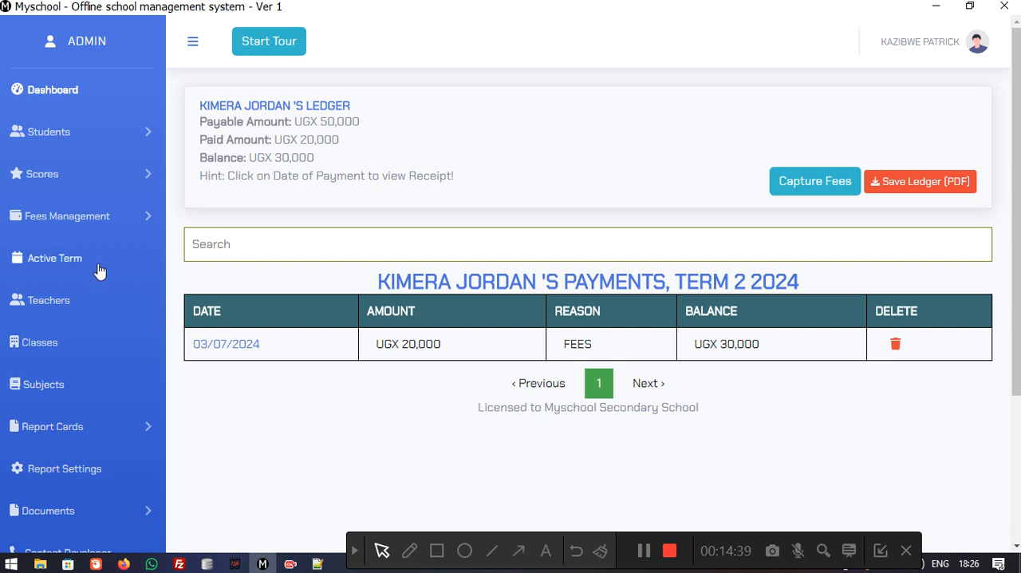
left_click(33, 91)
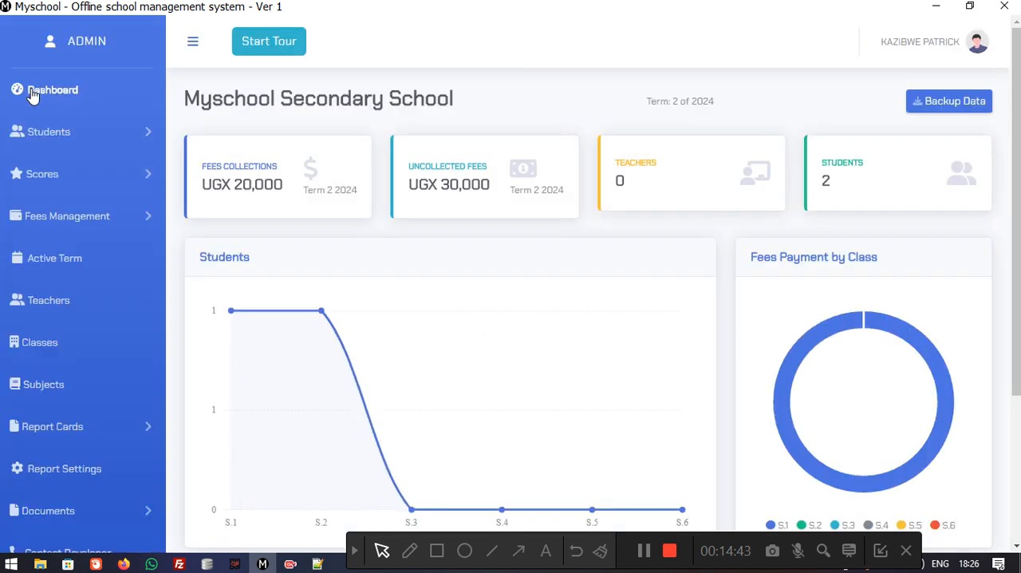
left_click(36, 180)
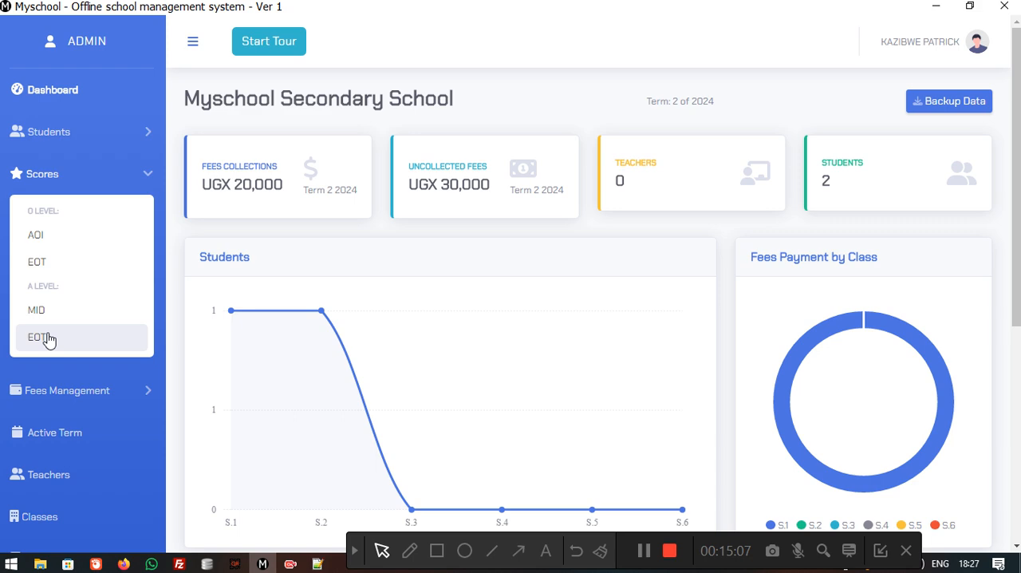
left_click(59, 185)
left_click(58, 184)
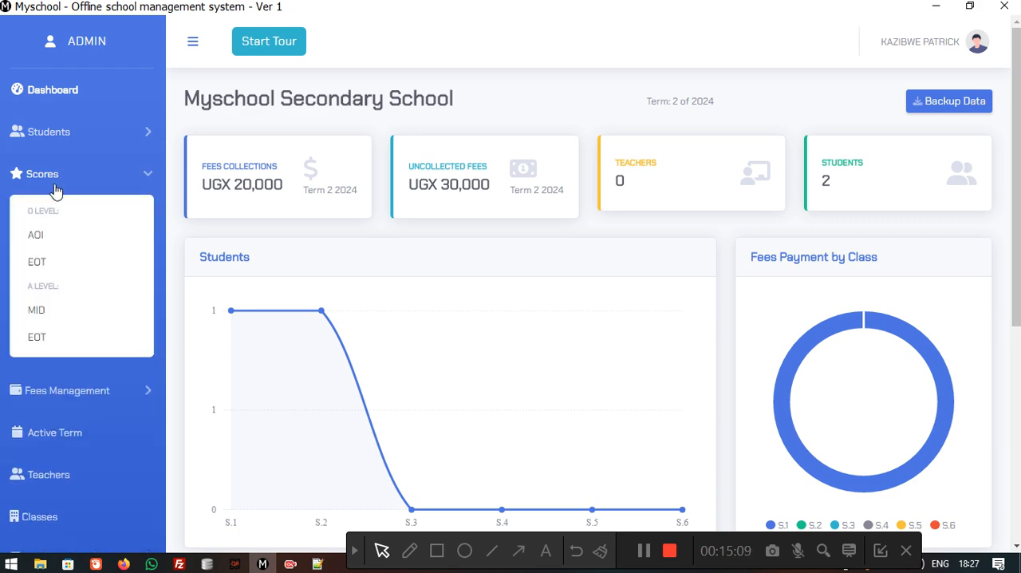
Open the O Level Activity of Integration score sheet for CHEMISTRY in class S.1.
left_click(40, 241)
left_click(361, 154)
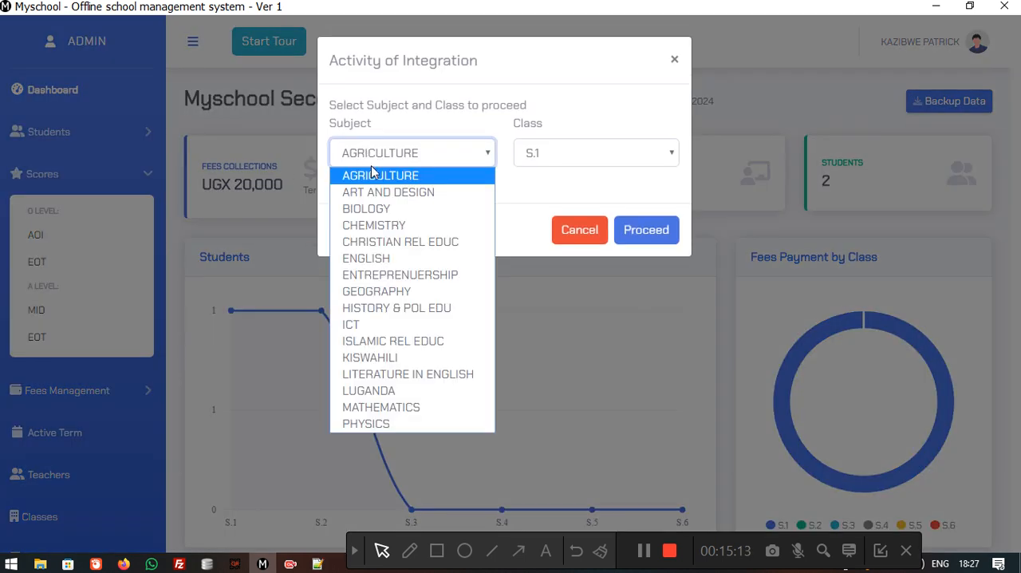
left_click(374, 226)
left_click(569, 164)
left_click(570, 166)
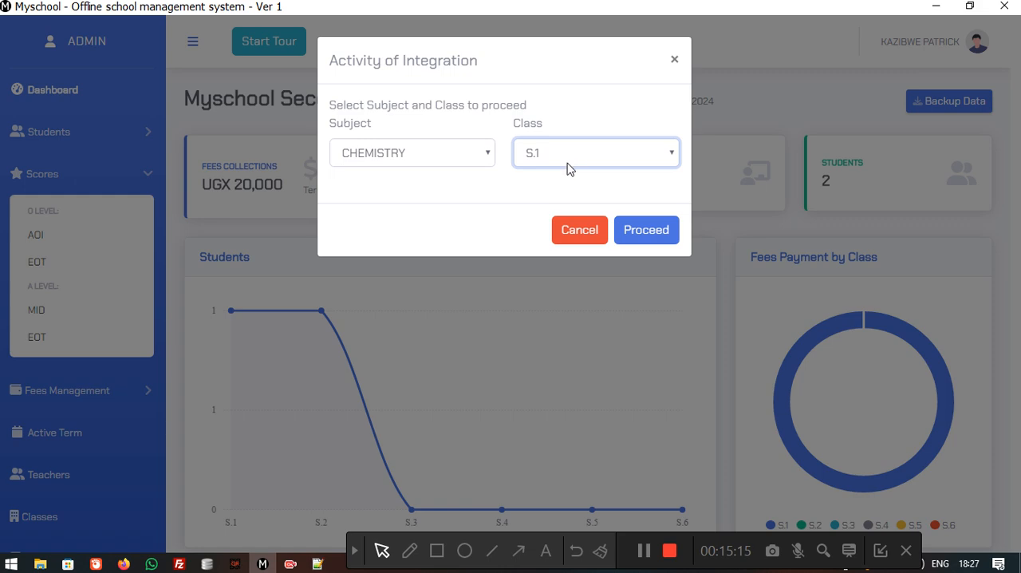
left_click(634, 232)
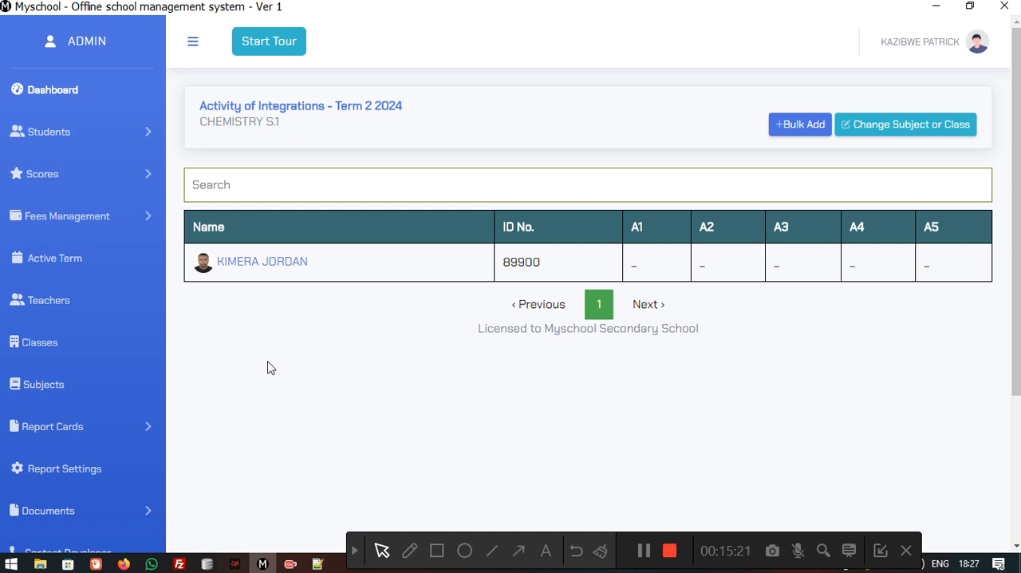
Record the S.1 student's Chemistry AOI scores as 2.9 for A1 and 2 for A2.
left_click(243, 266)
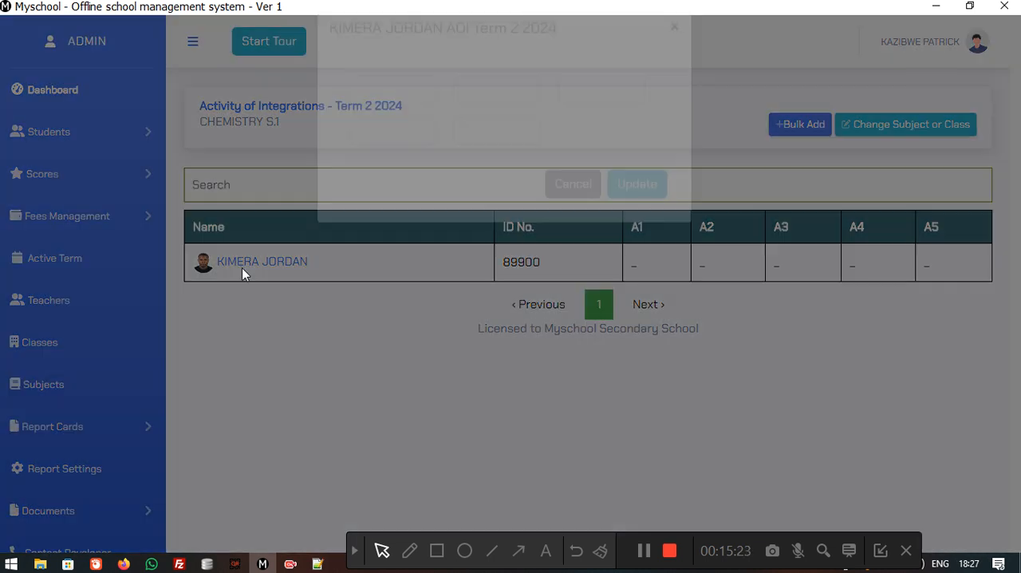
left_click(386, 126)
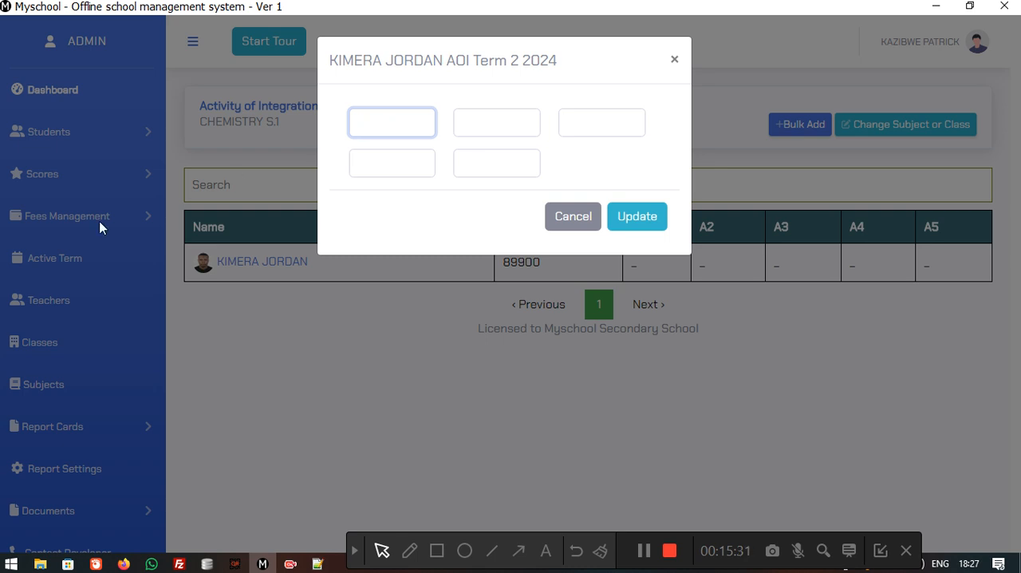
type("3.1")
left_click(473, 126)
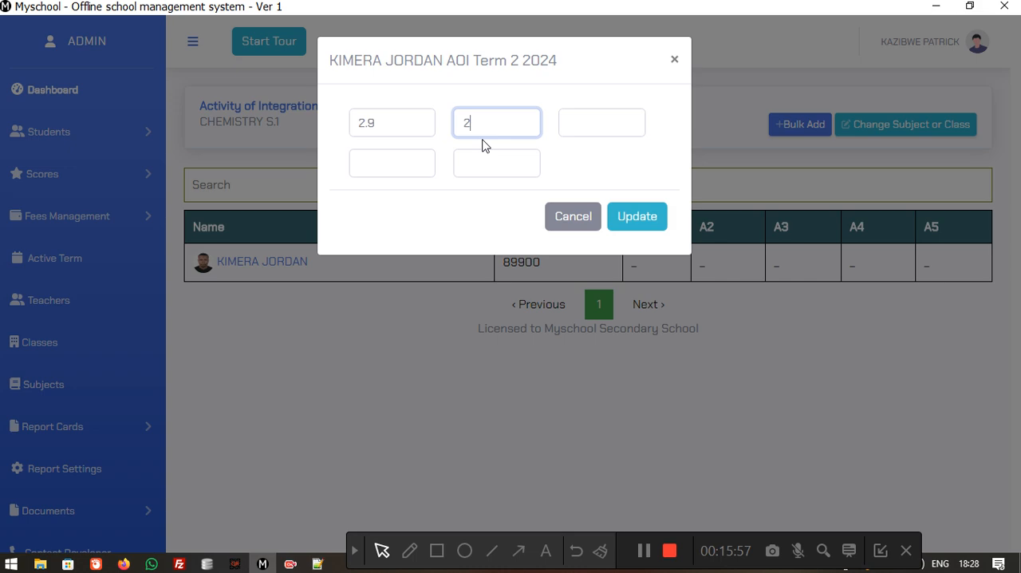
left_click(637, 228)
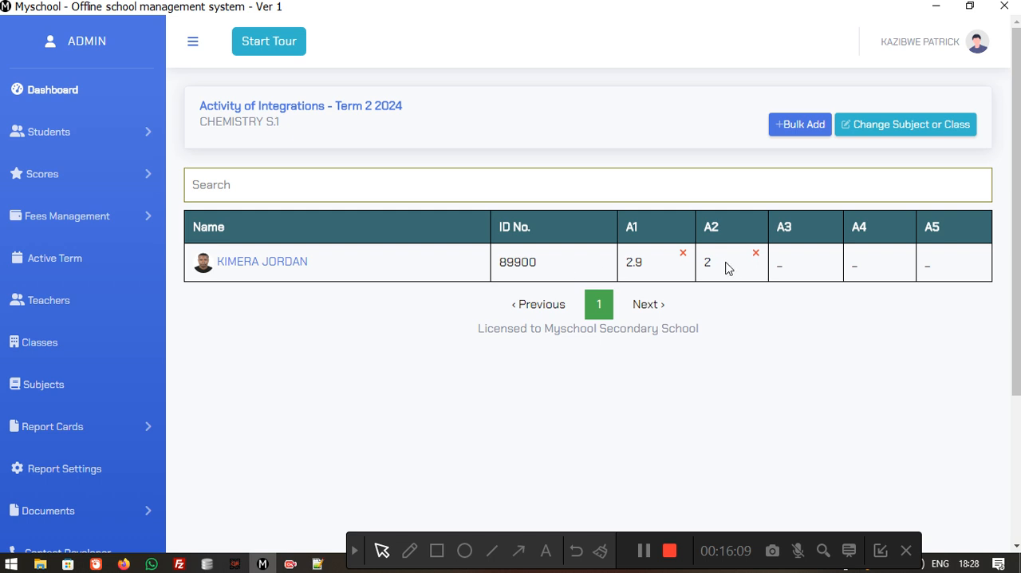
Delete the student's A2 score, and check the bulk AOI upload instructions without uploading a file.
left_click(756, 254)
left_click(782, 132)
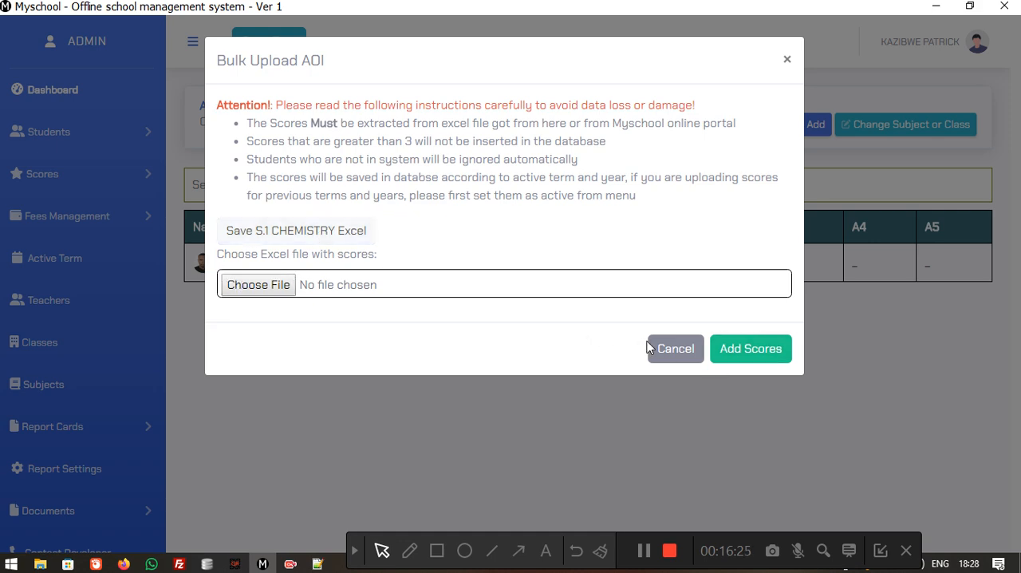
left_click(665, 350)
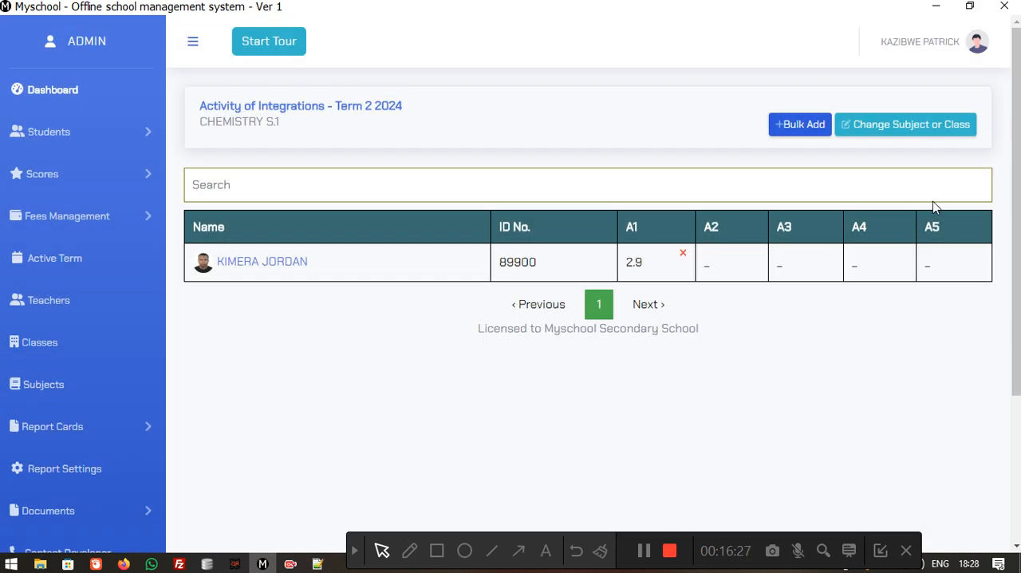
View the subjects offered for changing the AOI score sheet and close the selection without changing it.
left_click(893, 124)
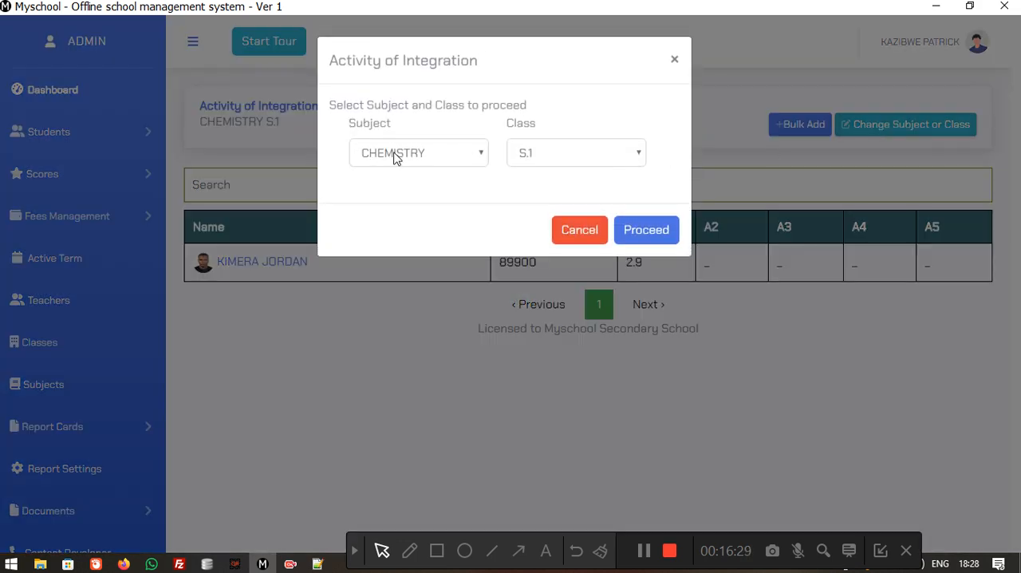
left_click(394, 156)
key("Up")
key("Up")
key("Up")
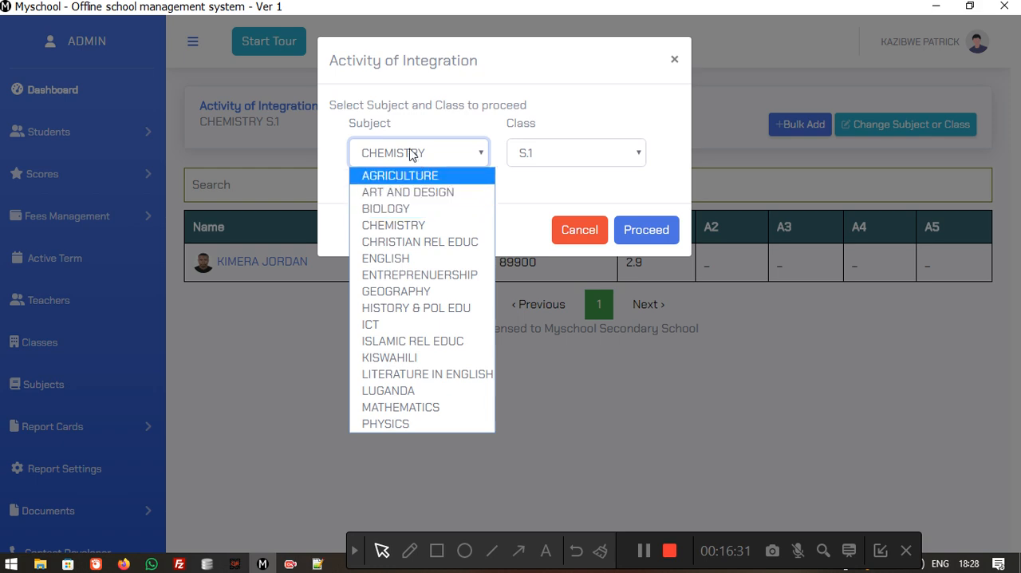
left_click(412, 153)
left_click(558, 228)
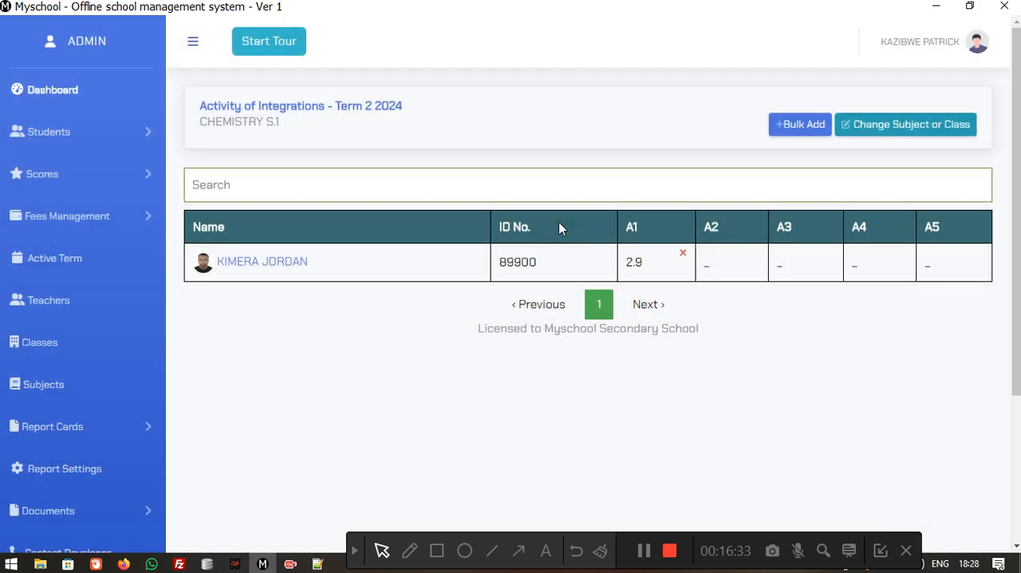
Open the list of O Level report cards.
left_click(46, 175)
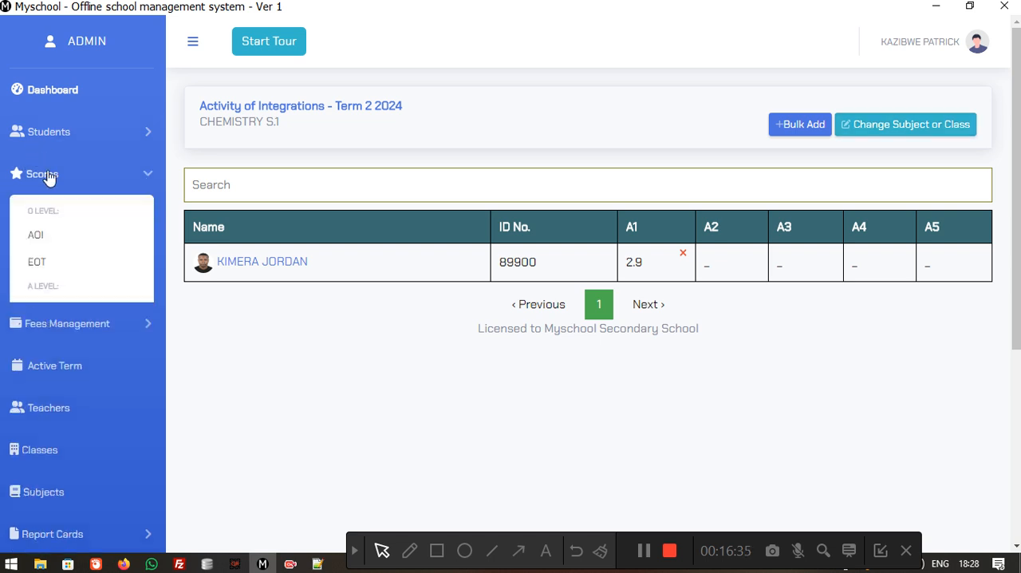
left_click(47, 175)
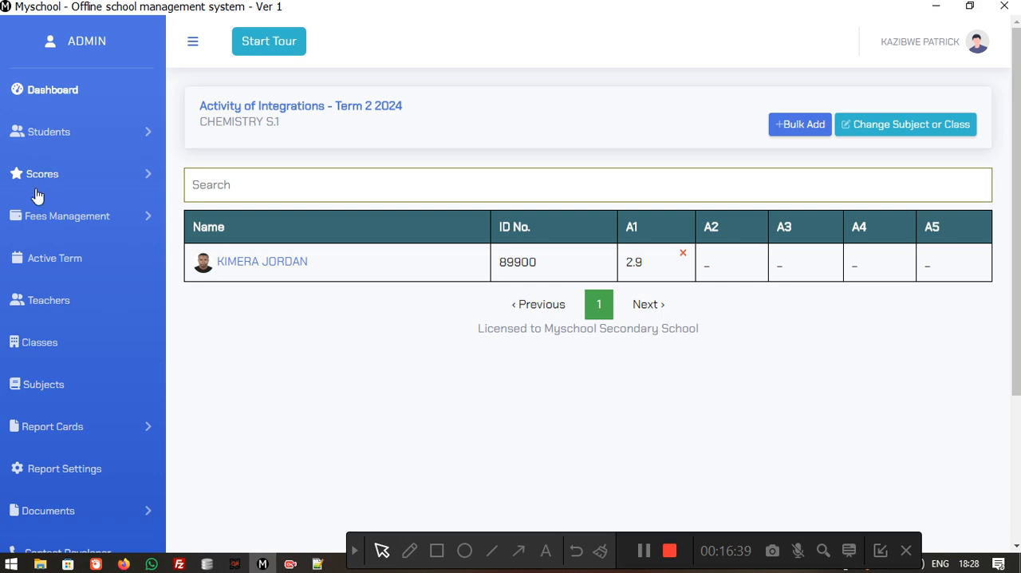
left_click(62, 426)
scroll(63, 426, "down", 1)
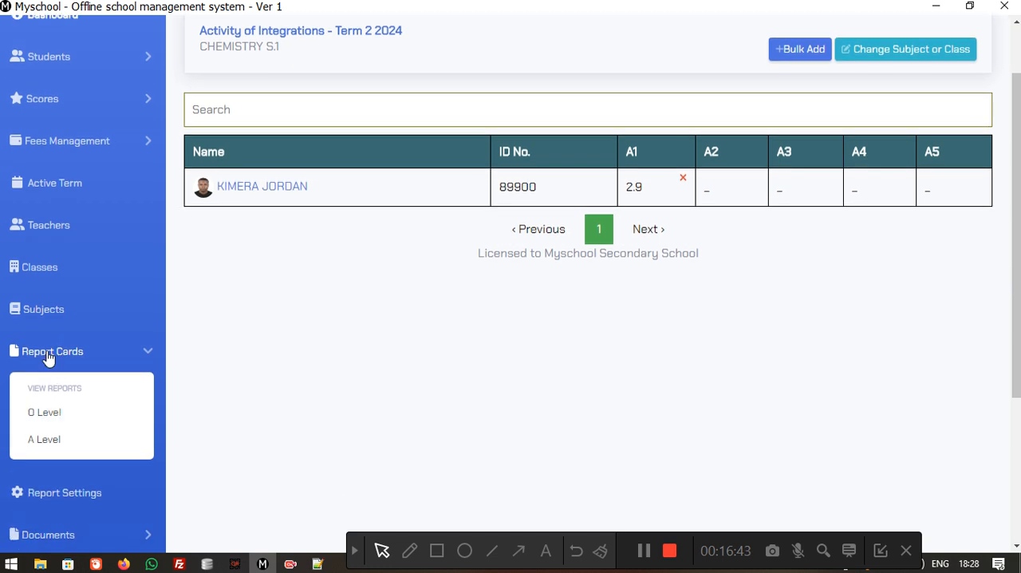
left_click(45, 357)
left_click(44, 358)
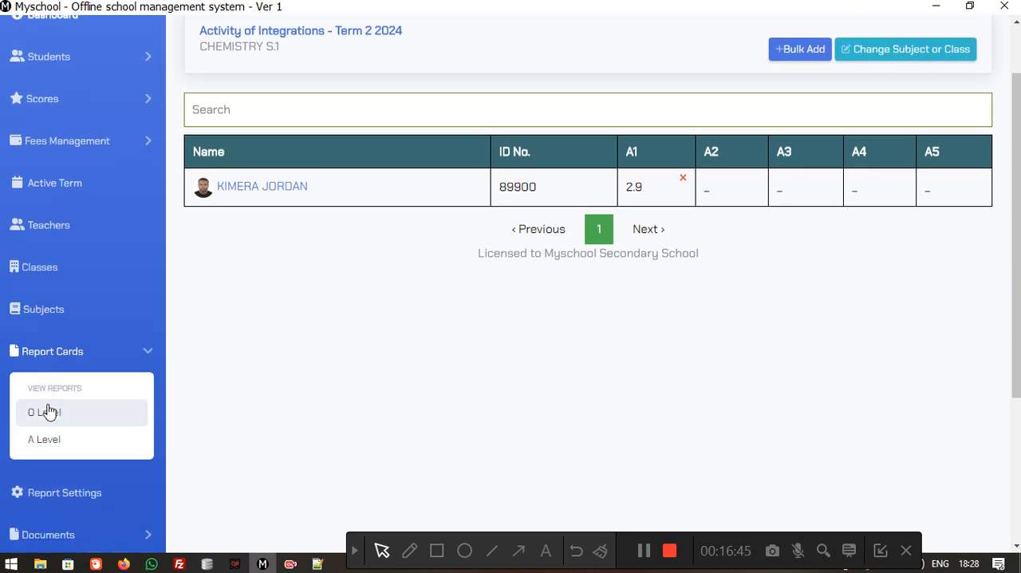
left_click(46, 412)
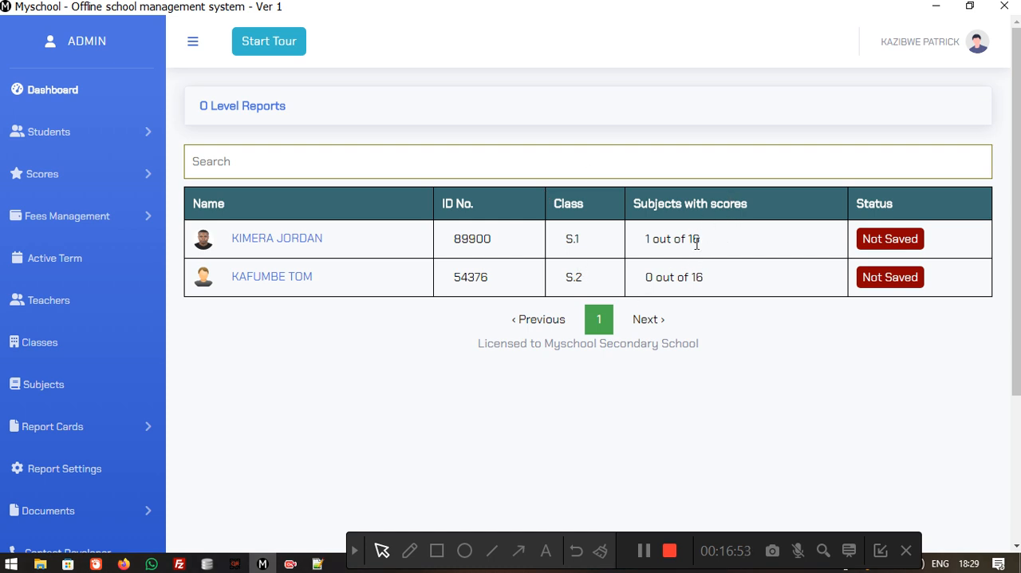
Check the S.1 student's subjects with scores, then open the report card and review its marks, comments and grading scale.
left_click_drag(698, 234, 690, 232)
left_click(696, 239)
left_click(269, 237)
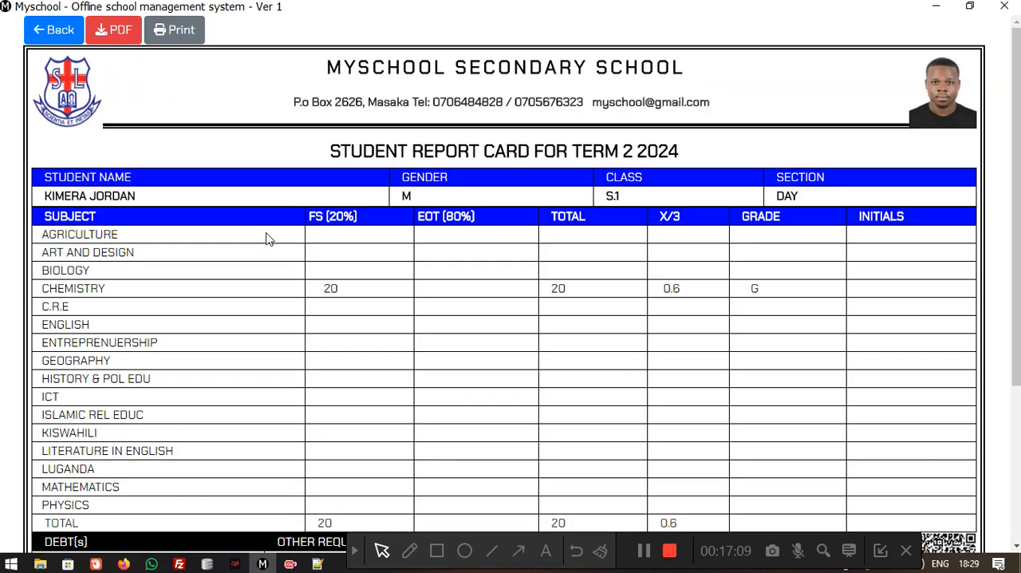
scroll(267, 241, "down", 1)
scroll(267, 242, "down", 1)
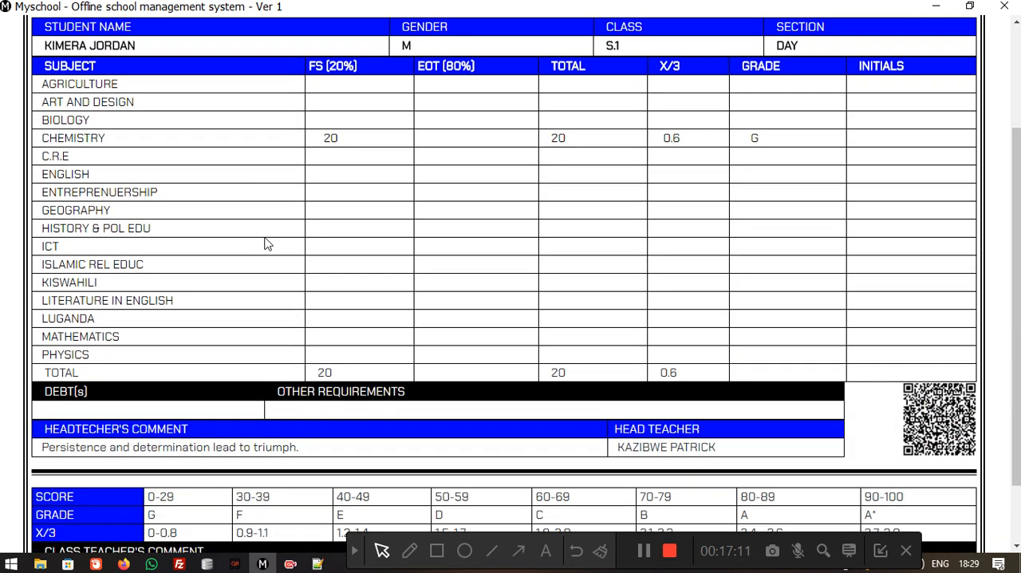
scroll(269, 244, "up", 1)
scroll(351, 152, "up", 1)
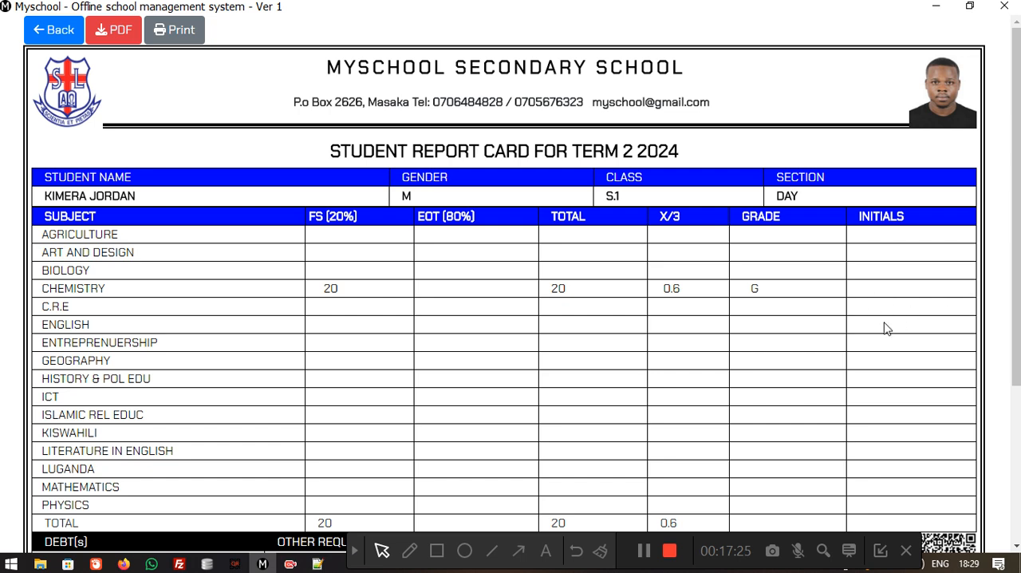
scroll(879, 334, "down", 3)
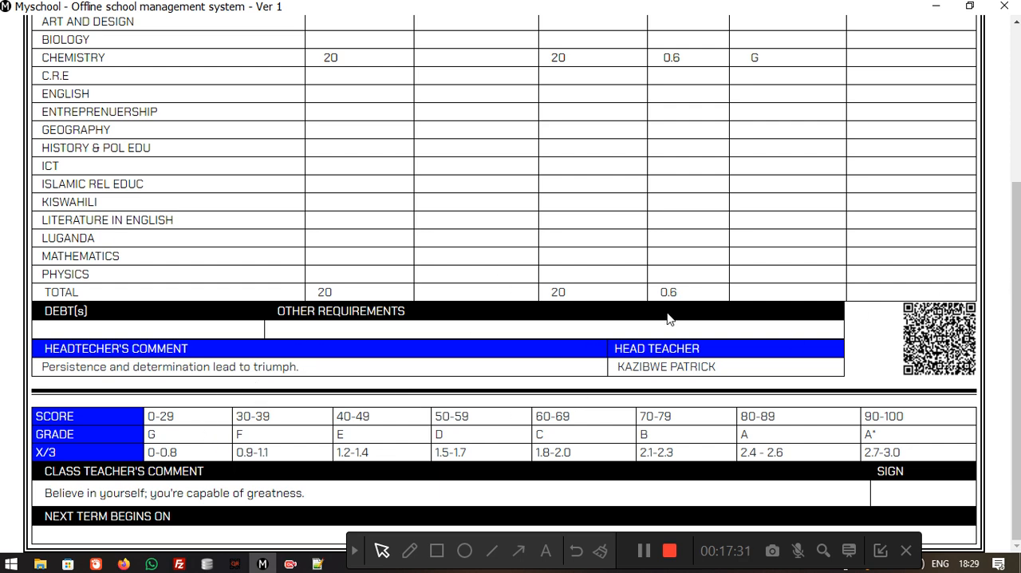
scroll(615, 297, "up", 1)
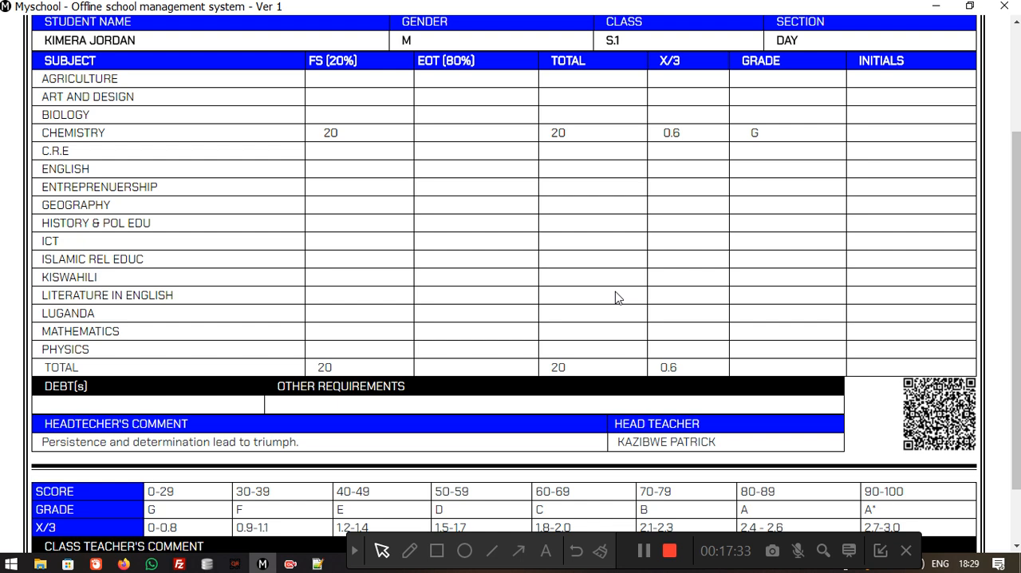
triple_click(95, 297)
scroll(99, 288, "up", 2)
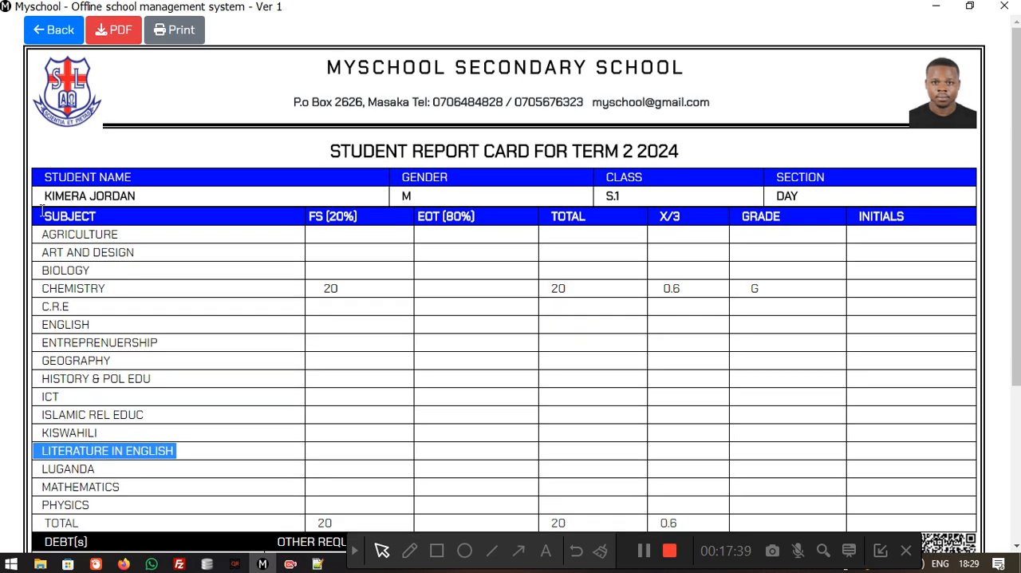
Leave the report card, open the report card settings and review the available options.
left_click(64, 29)
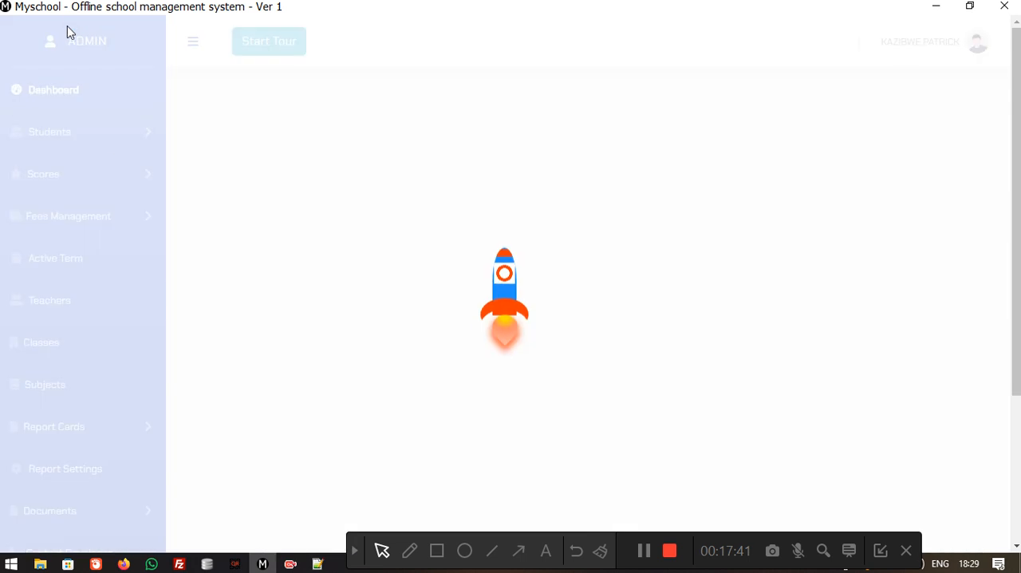
left_click(76, 474)
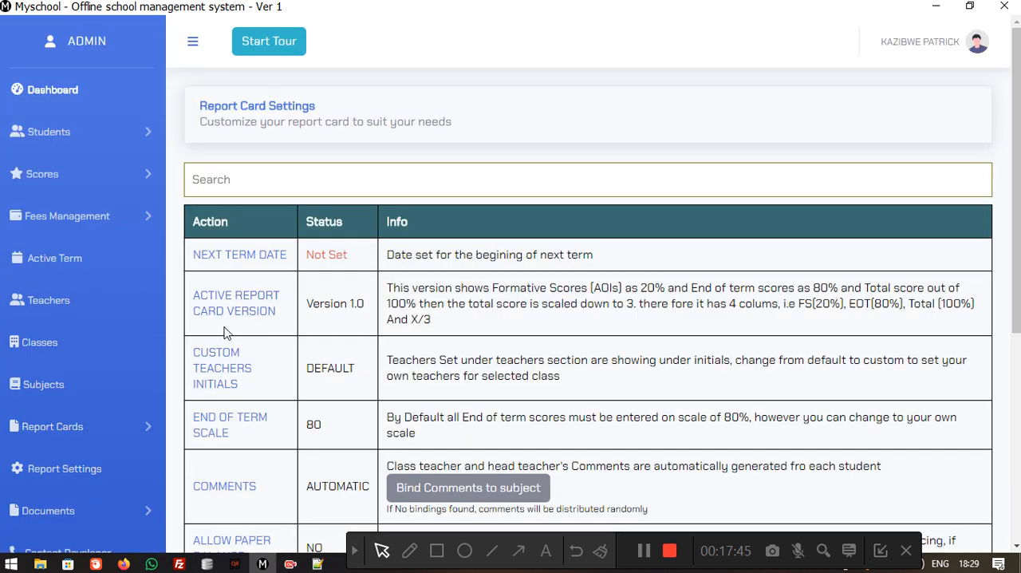
scroll(255, 331, "down", 4)
scroll(229, 331, "up", 4)
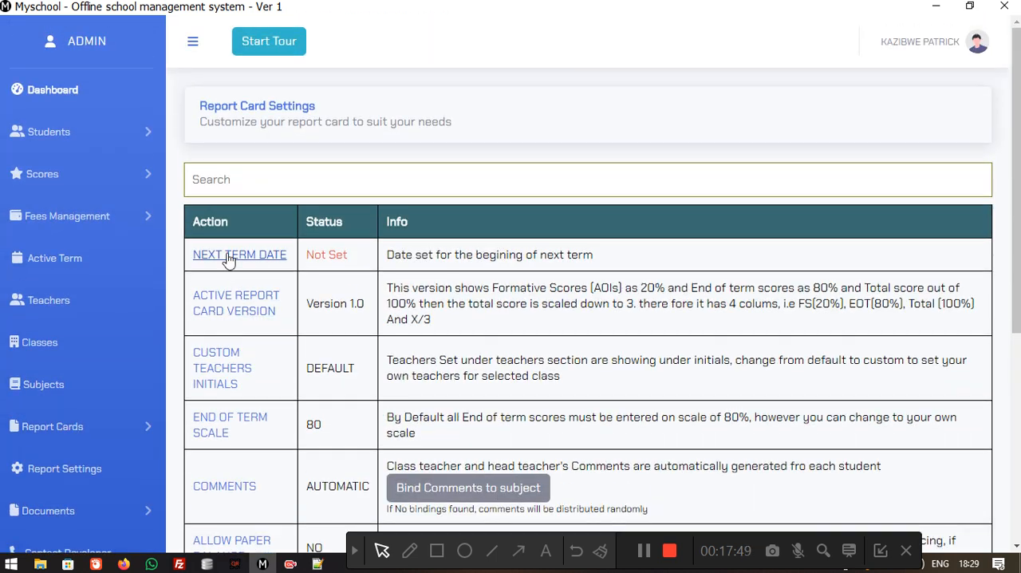
View the active report card version setting and close it without updating the version.
left_click(228, 313)
left_click(244, 142)
left_click(257, 143)
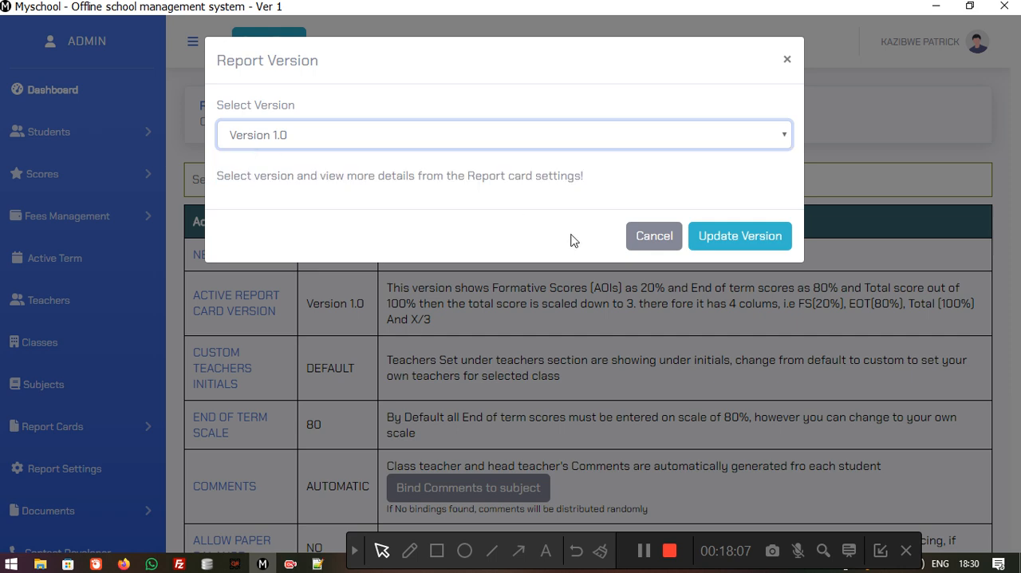
left_click(644, 235)
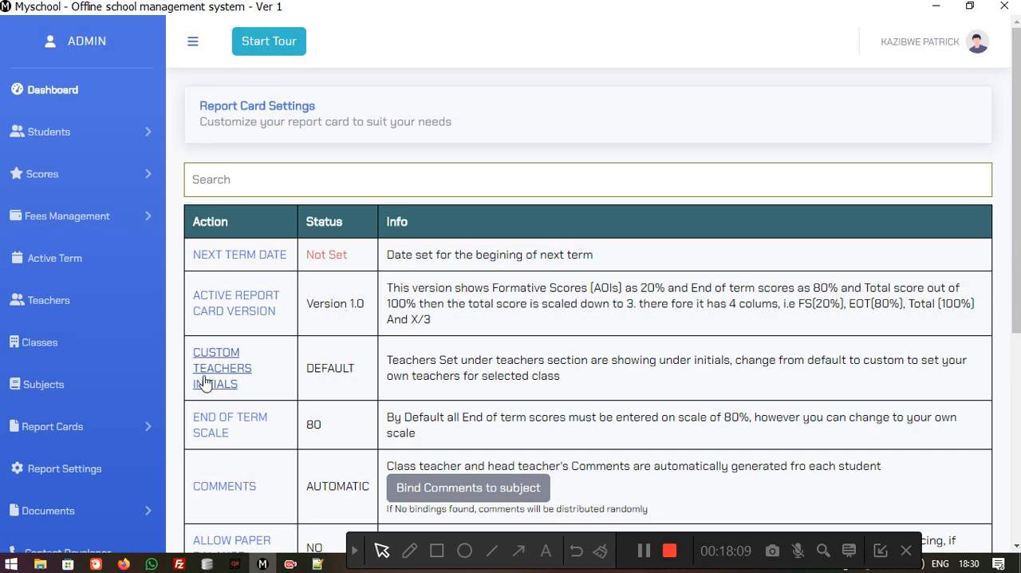
View the end of term scale setting in the report card settings and close it without updating the scale.
scroll(211, 375, "down", 1)
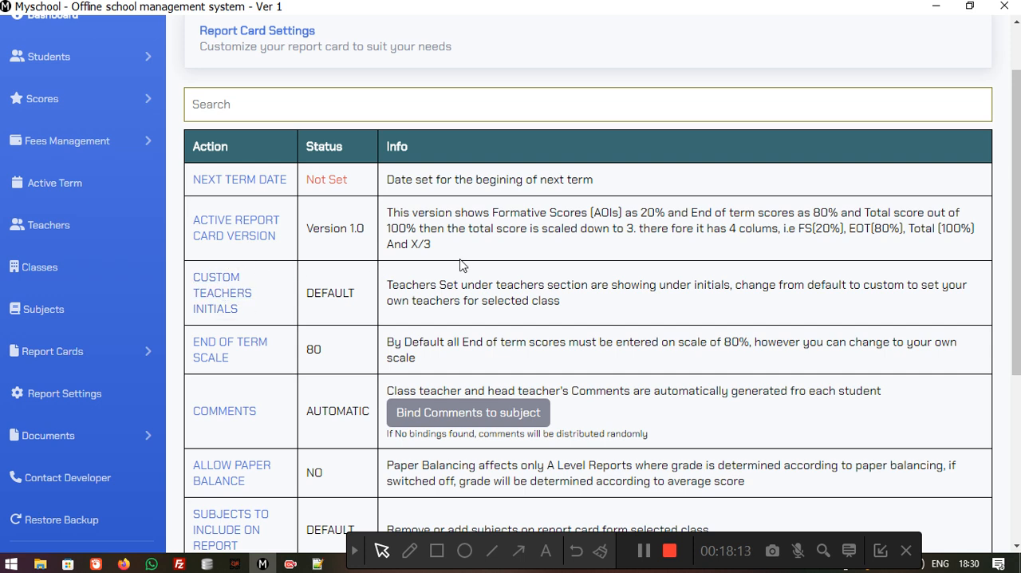
scroll(223, 361, "down", 2)
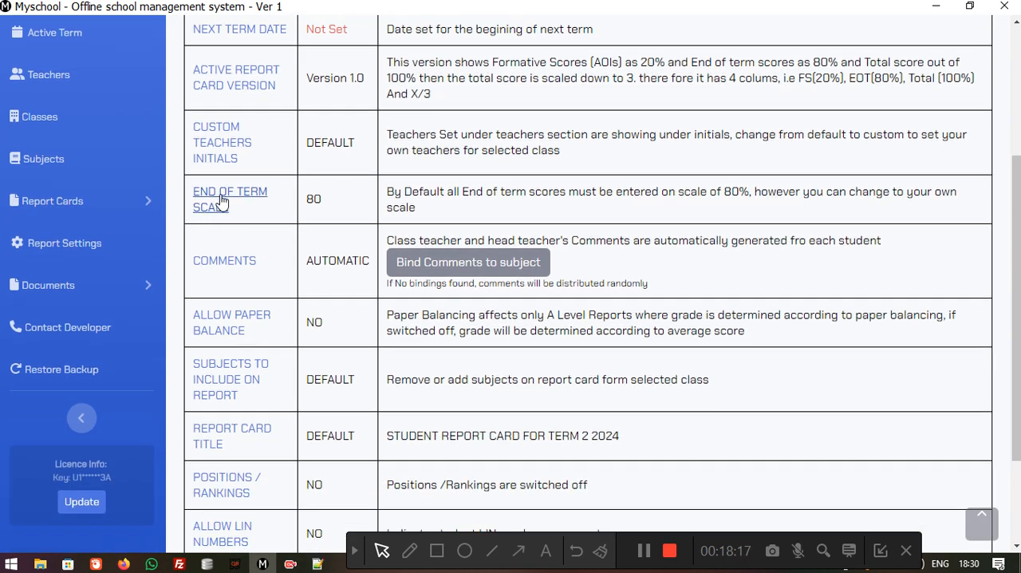
left_click(221, 201)
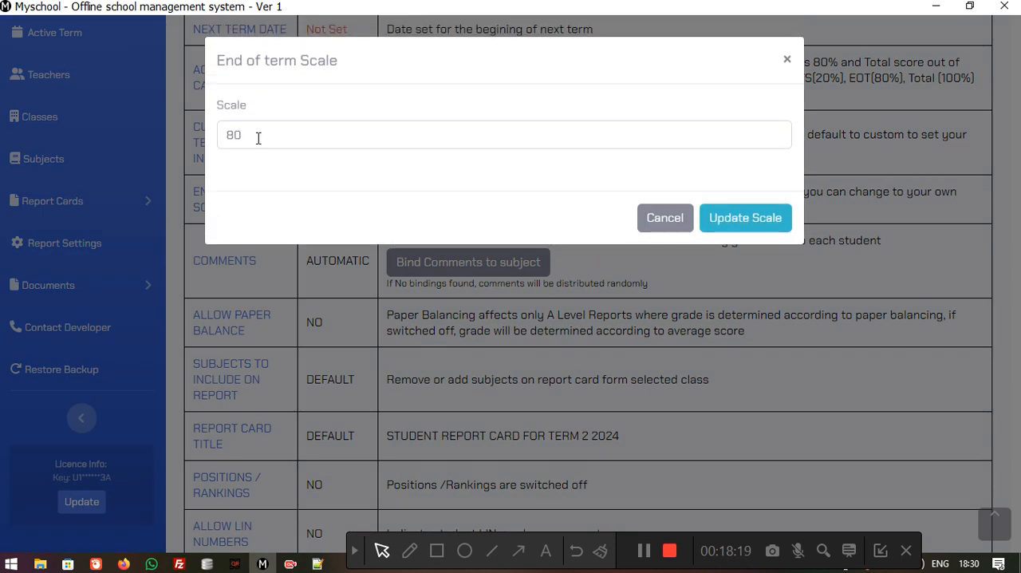
left_click(665, 217)
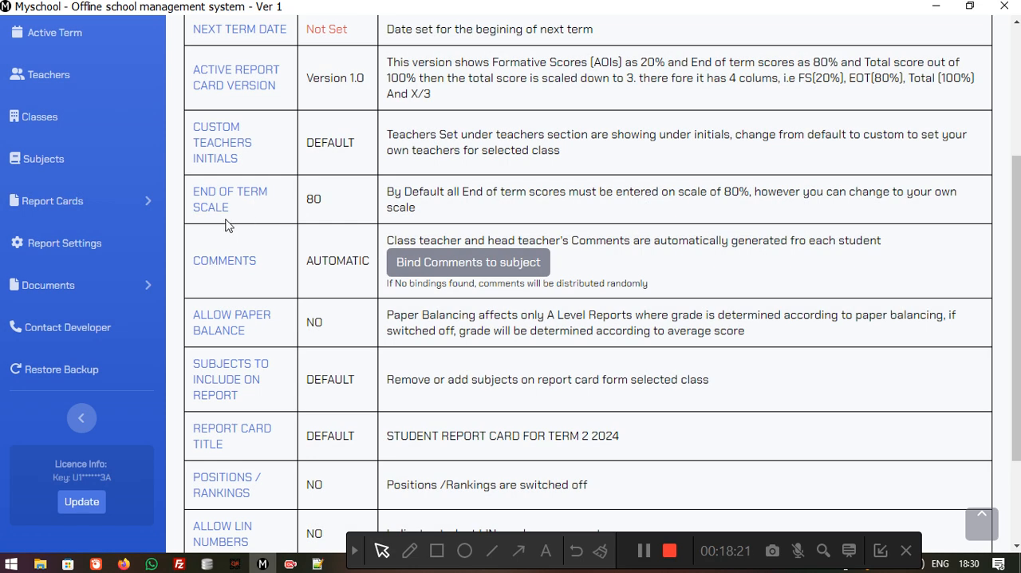
View the automatic report comments option and close it without changing the selection.
left_click(226, 257)
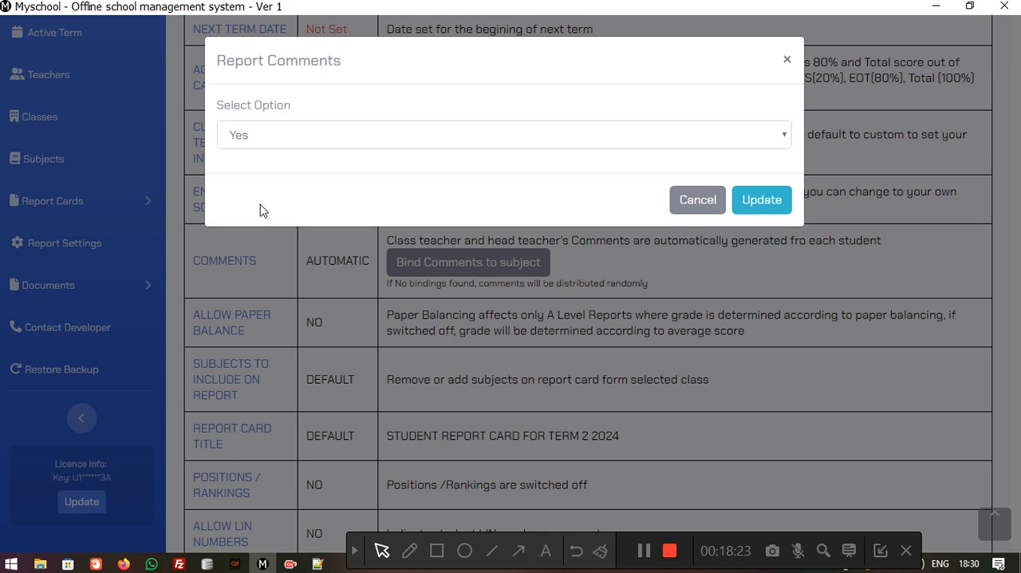
left_click(257, 133)
left_click(257, 131)
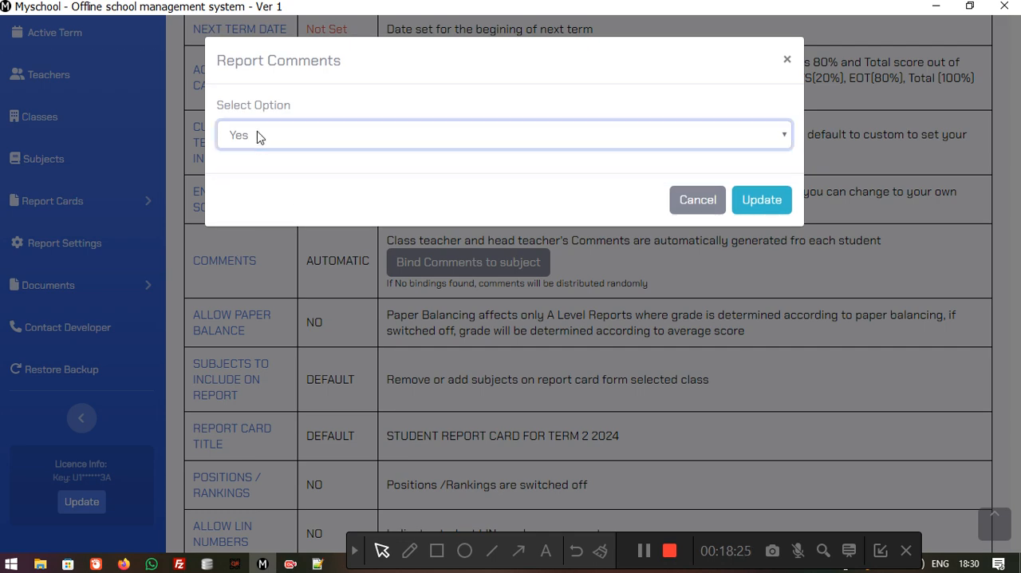
left_click(706, 199)
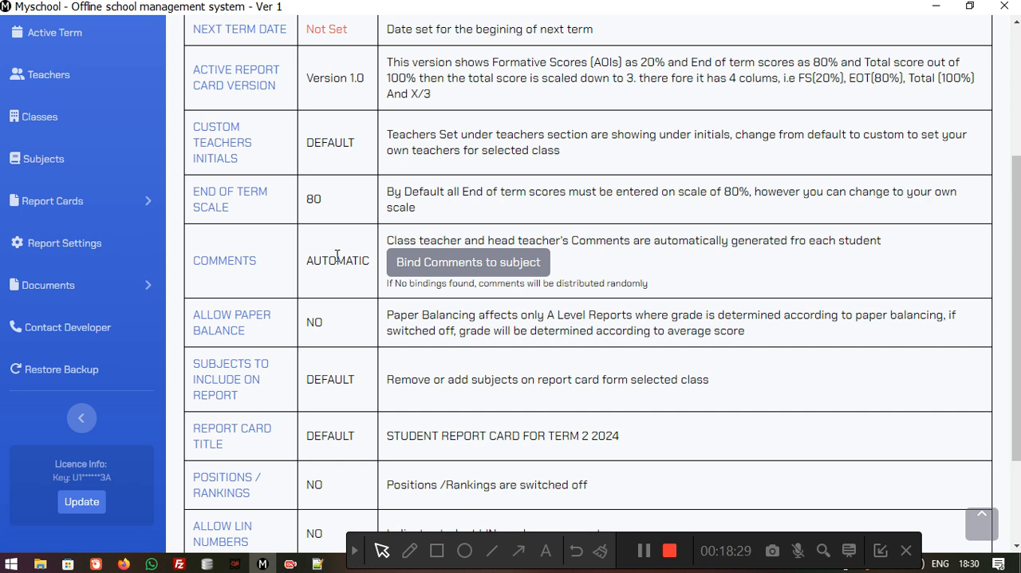
Try choosing BIOLOGY as the base subject for S.1 comments, and cancel without updating the binding.
left_click(439, 267)
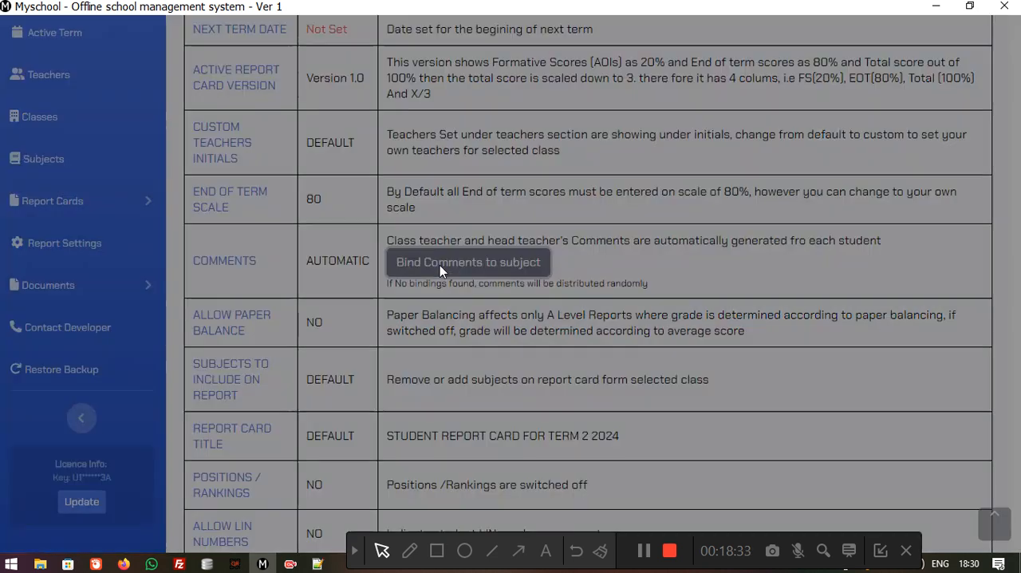
left_click(259, 251)
left_click(262, 276)
left_click(265, 308)
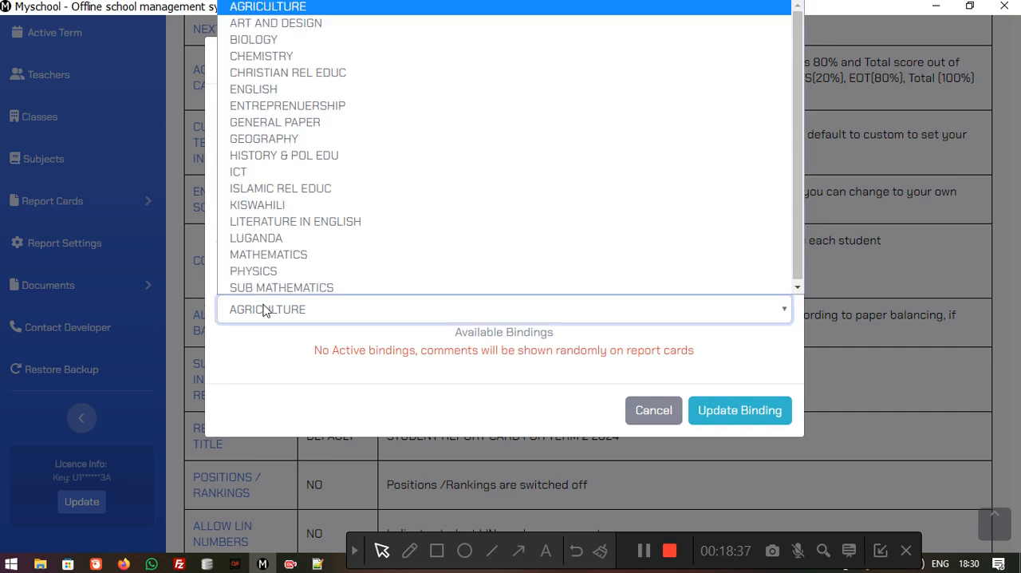
left_click(278, 39)
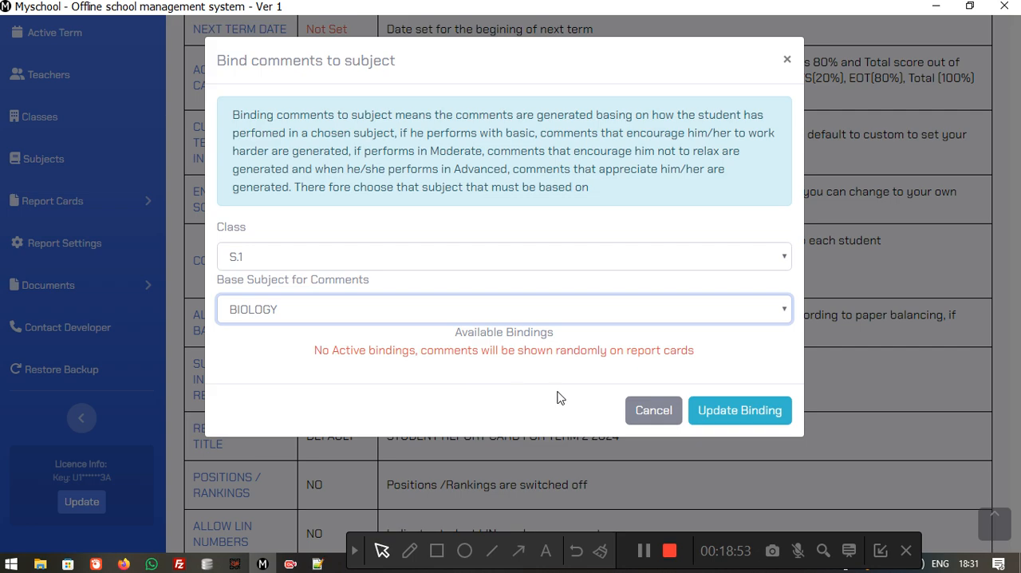
left_click(645, 410)
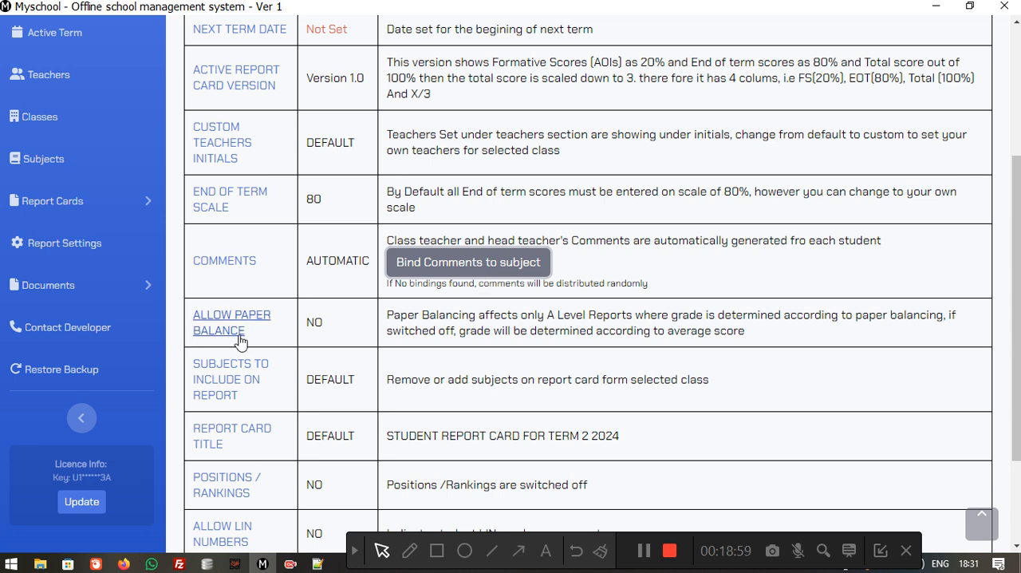
Open the setting for subjects included on reports and look through the lists of other classes, returning to the S.1 report.
scroll(240, 341, "down", 1)
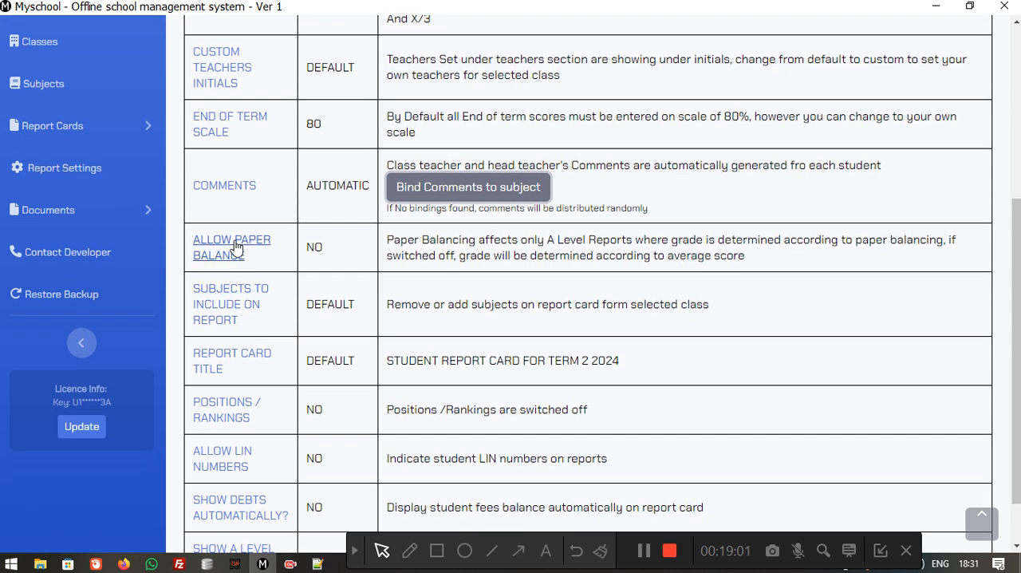
left_click(243, 294)
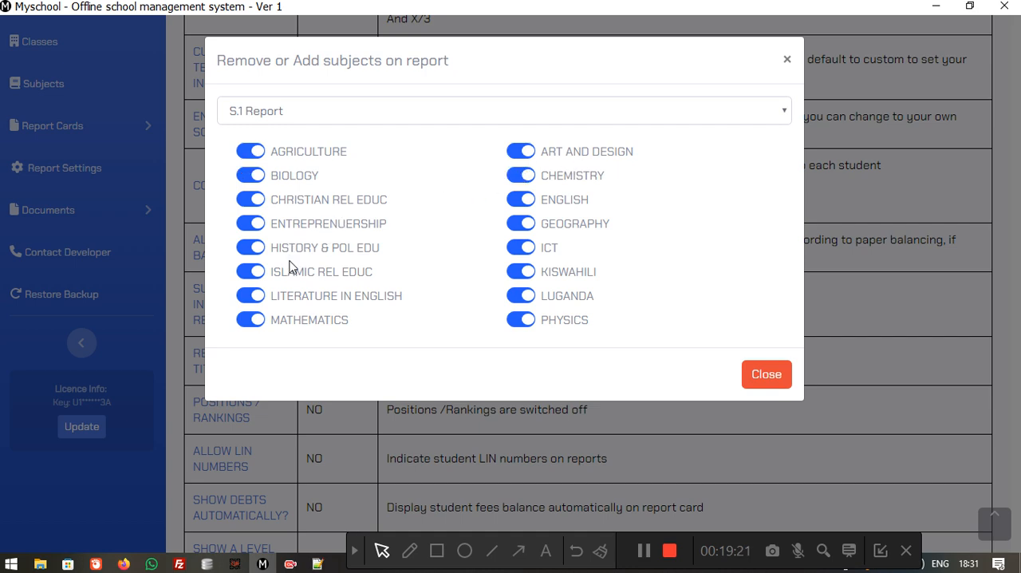
left_click(261, 112)
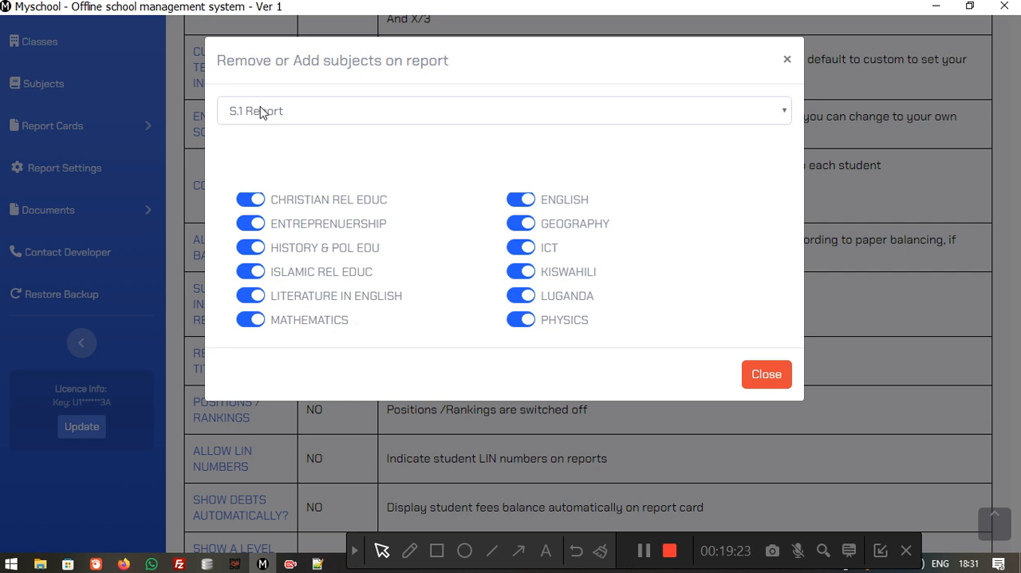
left_click(260, 111)
left_click(257, 150)
left_click(257, 113)
left_click(257, 167)
left_click(261, 115)
left_click(258, 134)
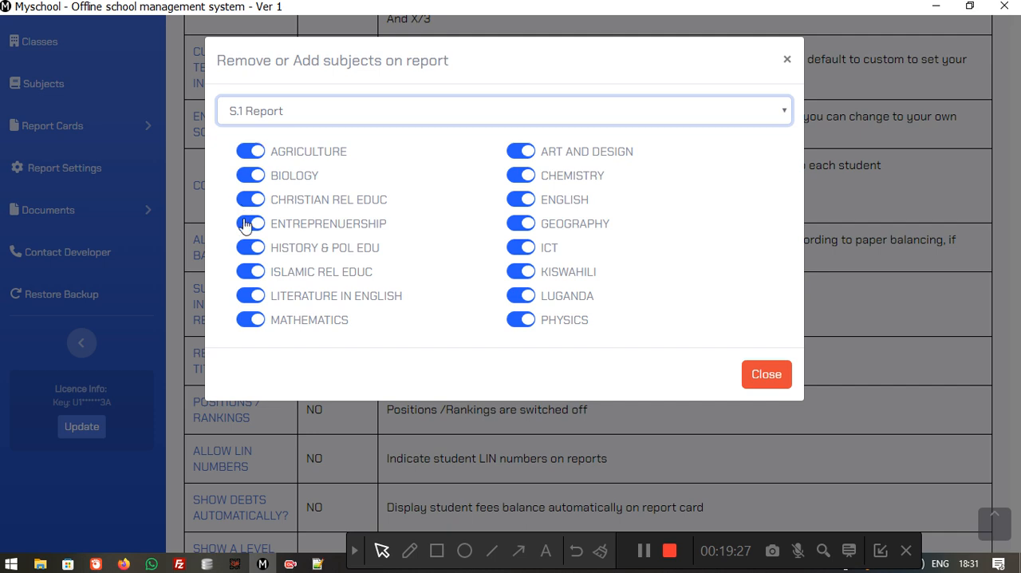
Remove LITERATURE IN ENGLISH, ISLAMIC REL EDUC and KISWAHILI from the S.1 report, and close the subject list.
left_click(251, 298)
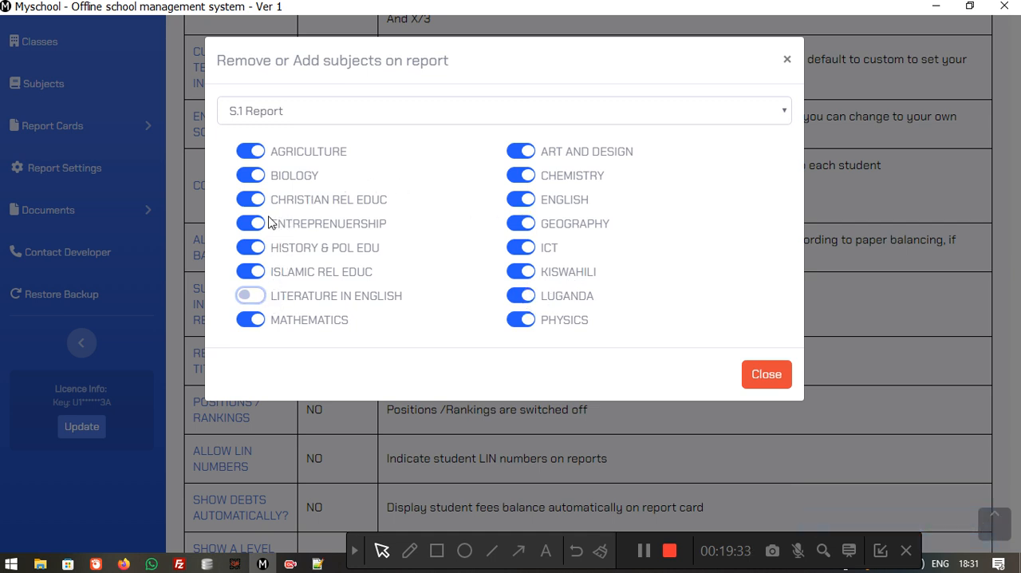
left_click(250, 272)
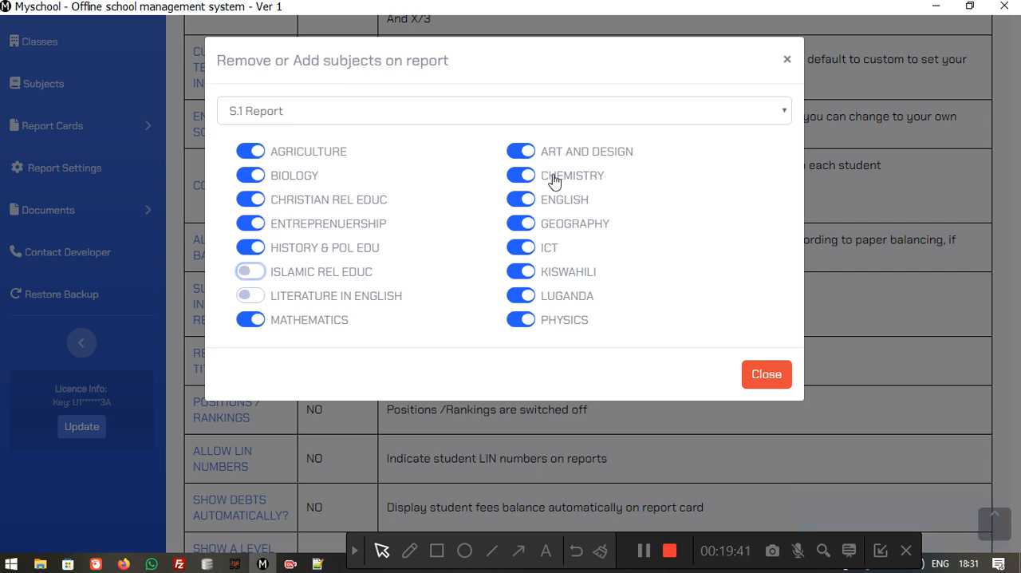
left_click(514, 274)
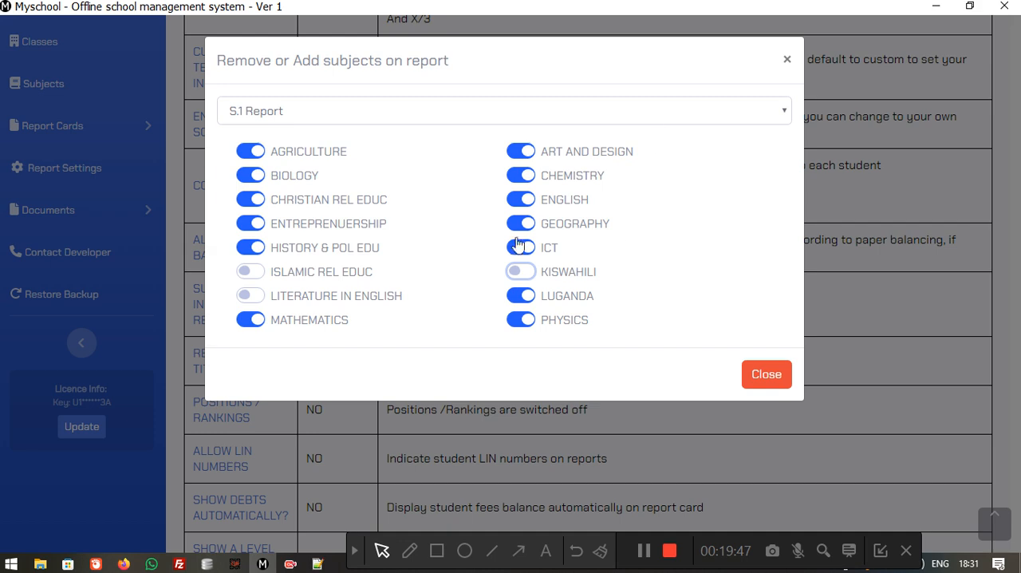
left_click(775, 378)
Add a new subject named LATIN with the category Language and the level O Level.
scroll(49, 156, "up", 1)
left_click(46, 159)
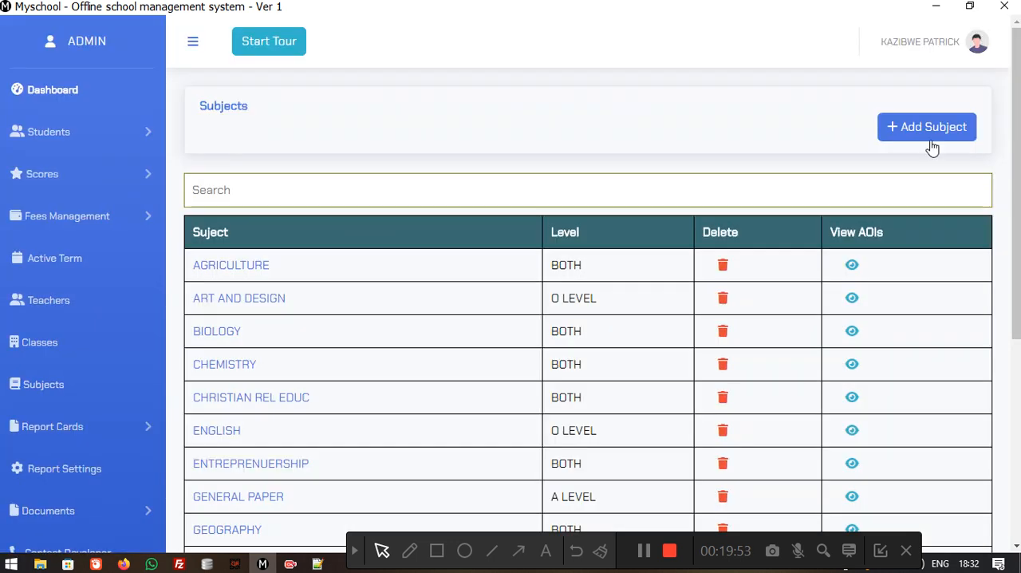
left_click(925, 130)
left_click(261, 136)
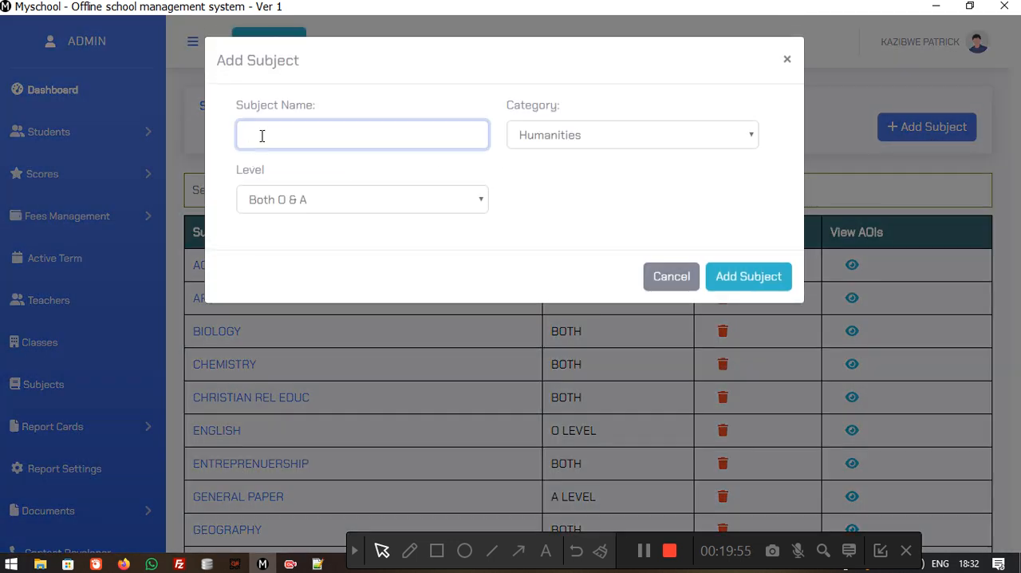
left_click(540, 138)
left_click(544, 190)
left_click(308, 201)
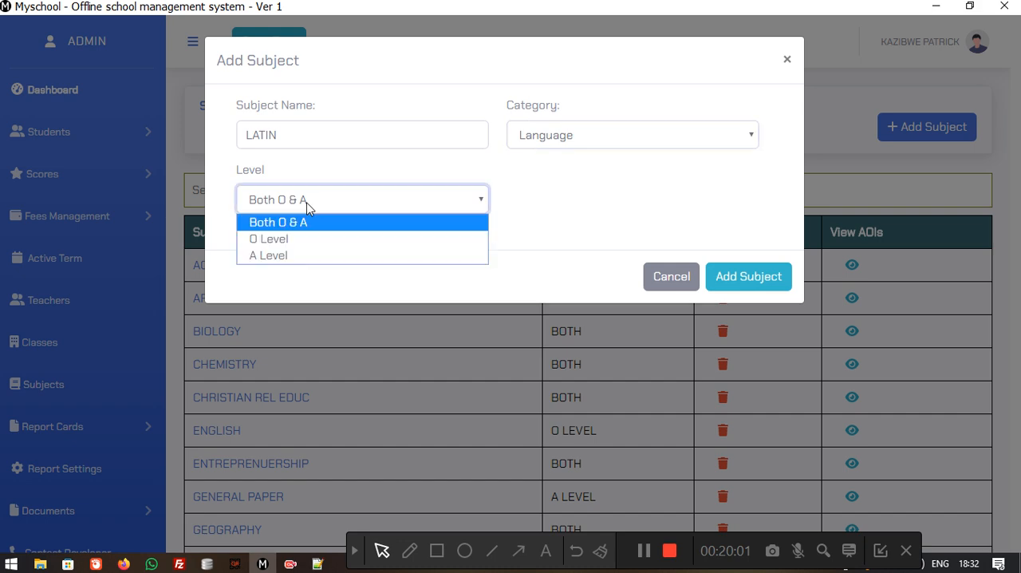
left_click(285, 238)
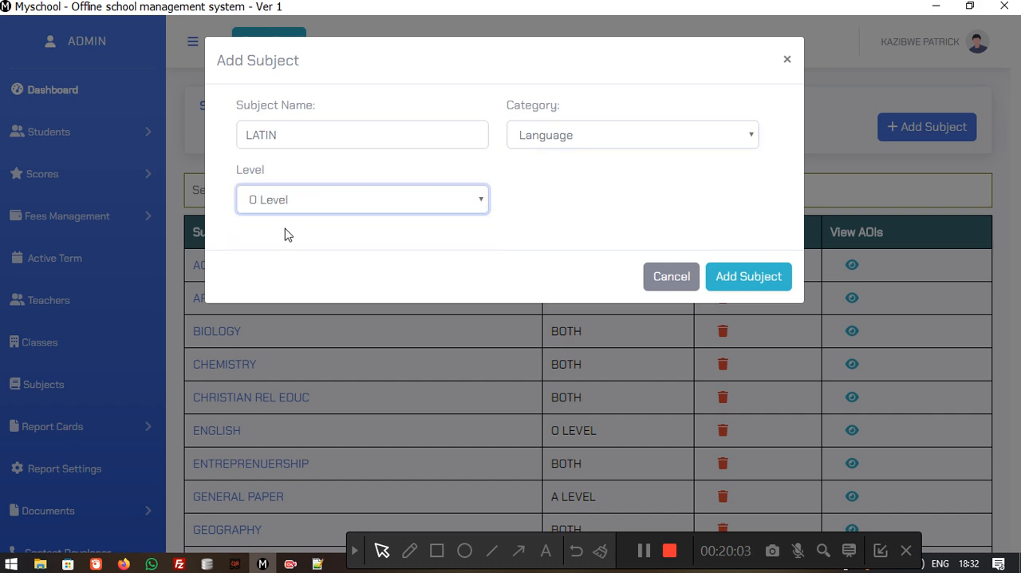
left_click(744, 284)
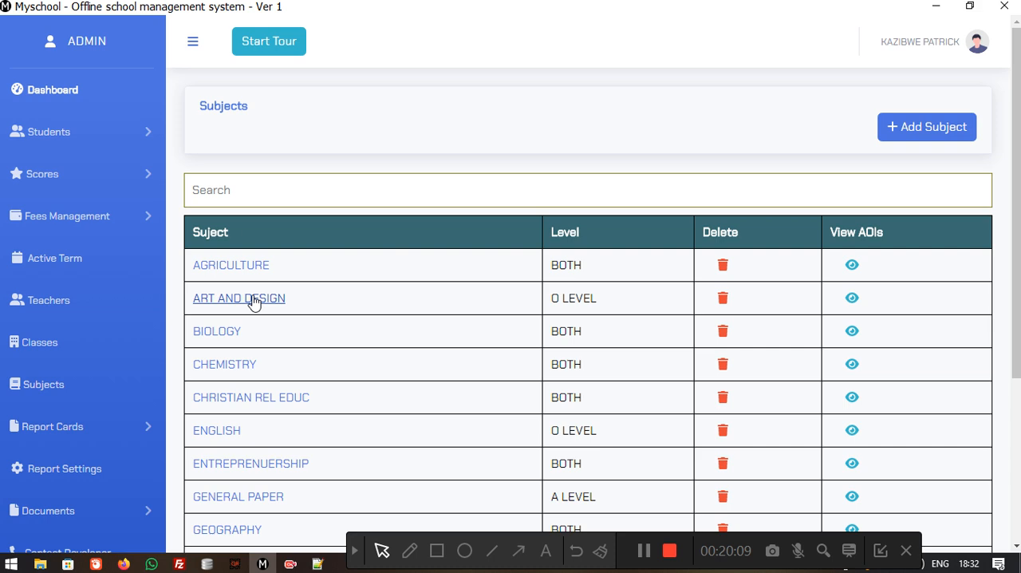
Remove LATIN from the S.2 report in the report card settings, and check the S.1 report's subject list before closing it.
left_click(56, 469)
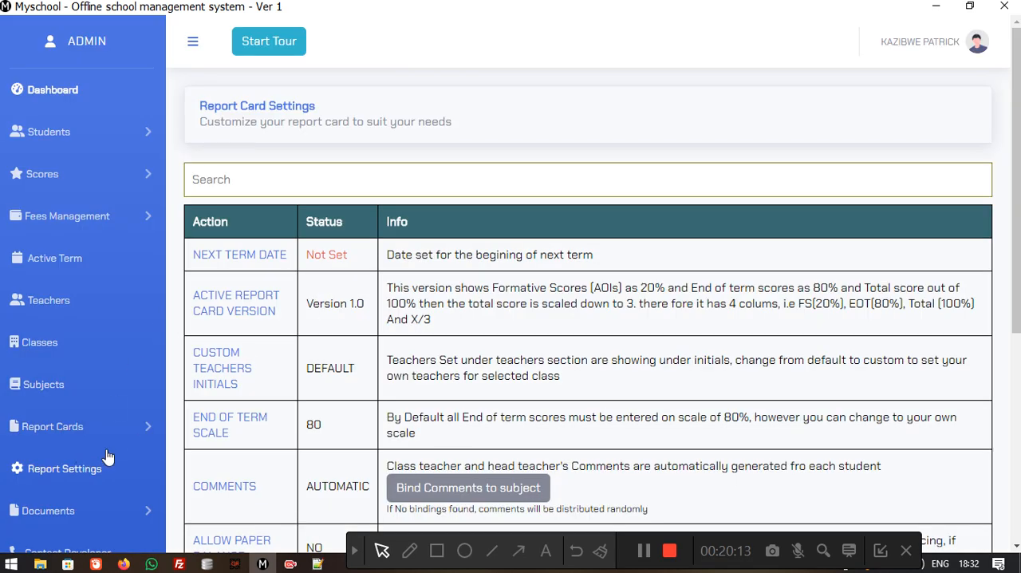
scroll(248, 396, "down", 3)
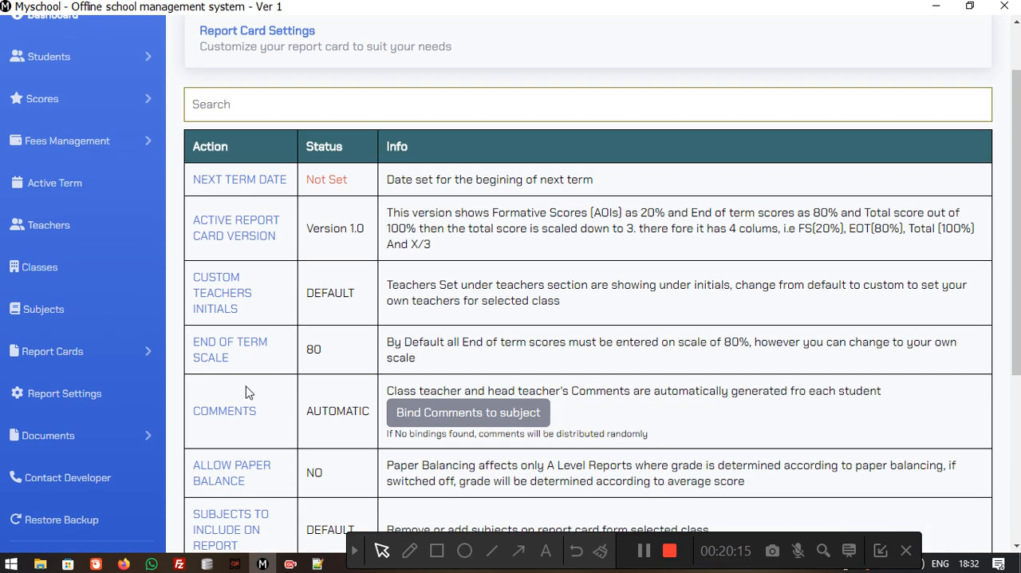
left_click(243, 363)
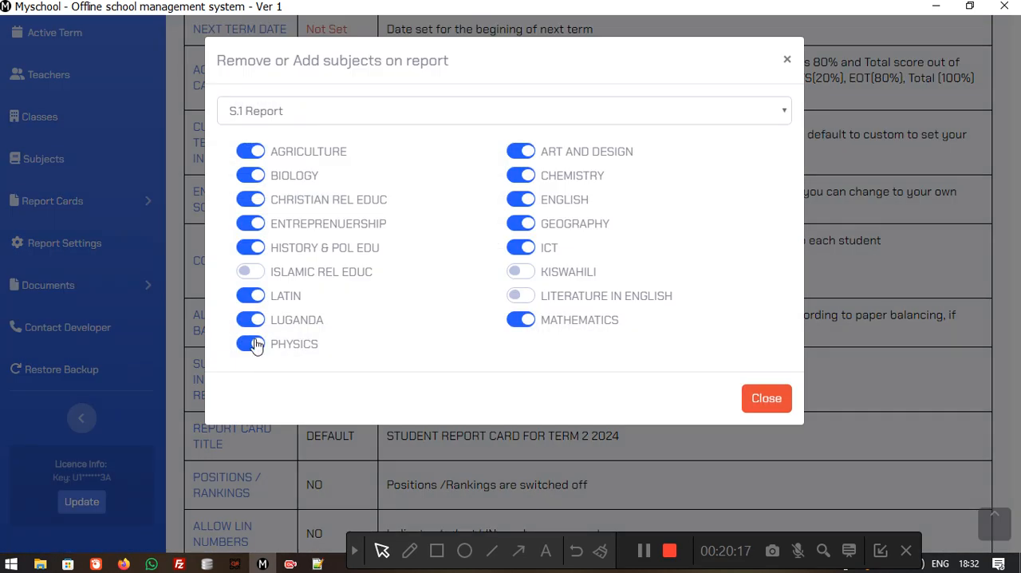
left_click(288, 111)
left_click(285, 150)
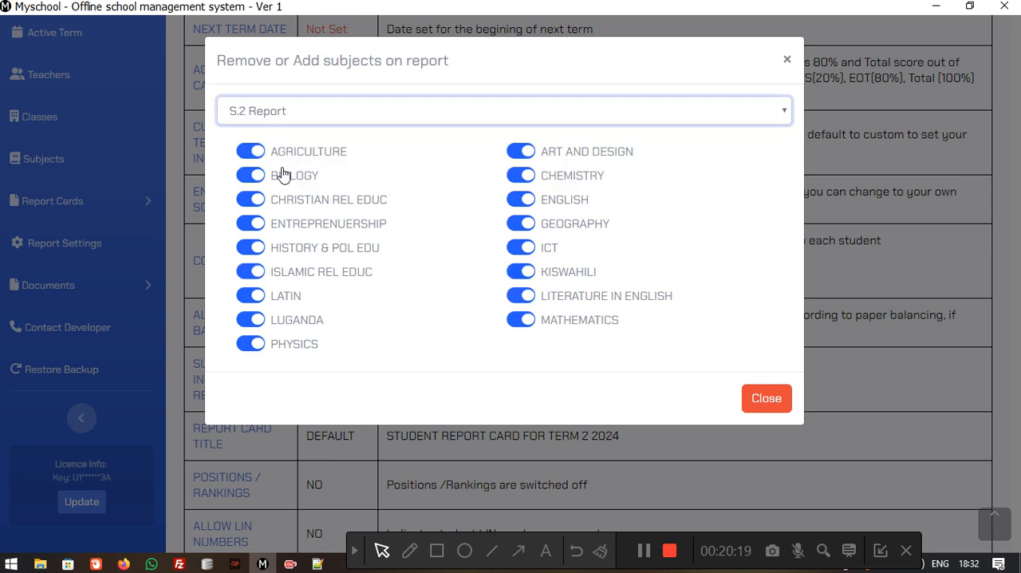
left_click(254, 297)
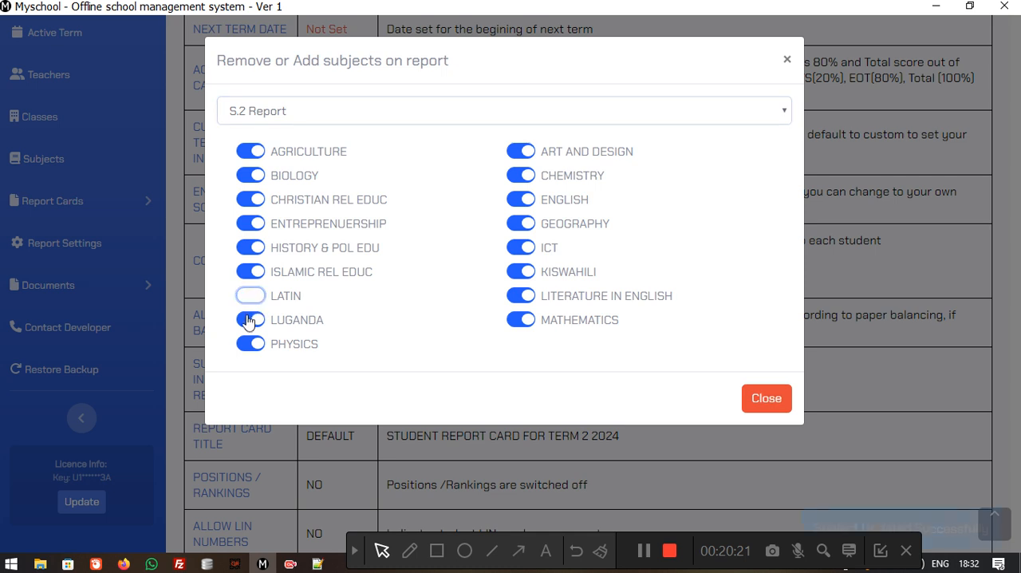
left_click(264, 118)
left_click(265, 133)
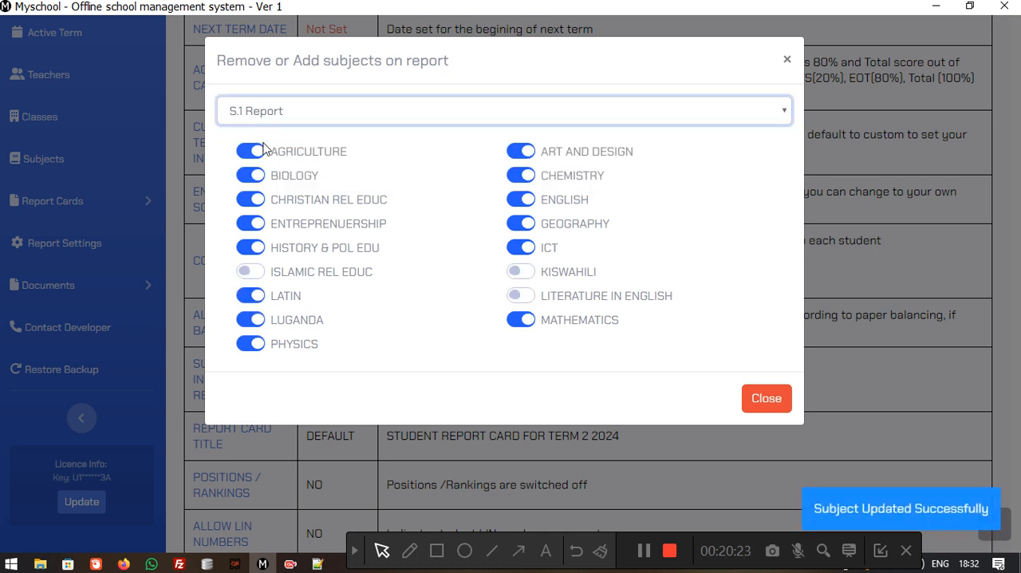
left_click(254, 296)
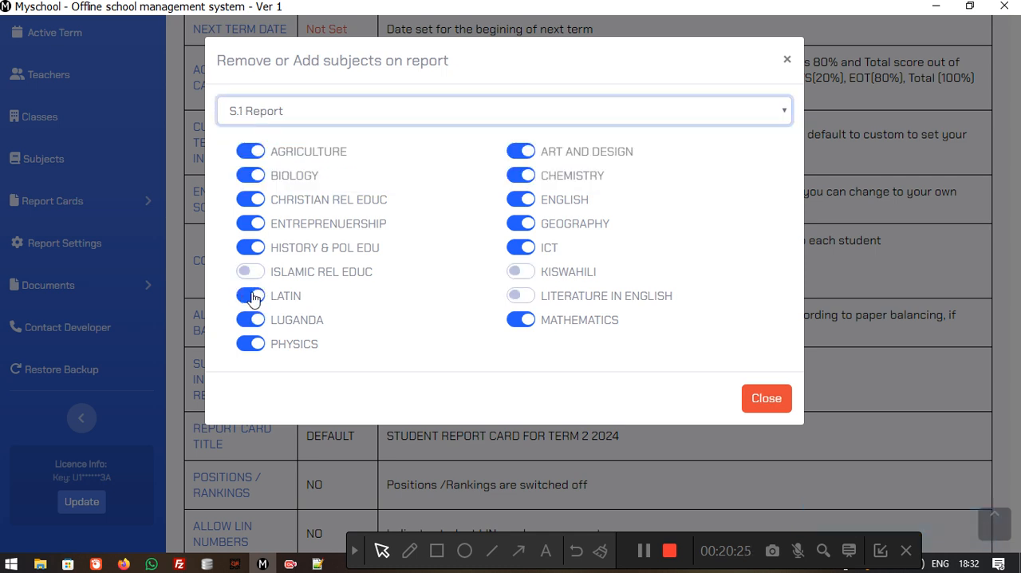
left_click(780, 398)
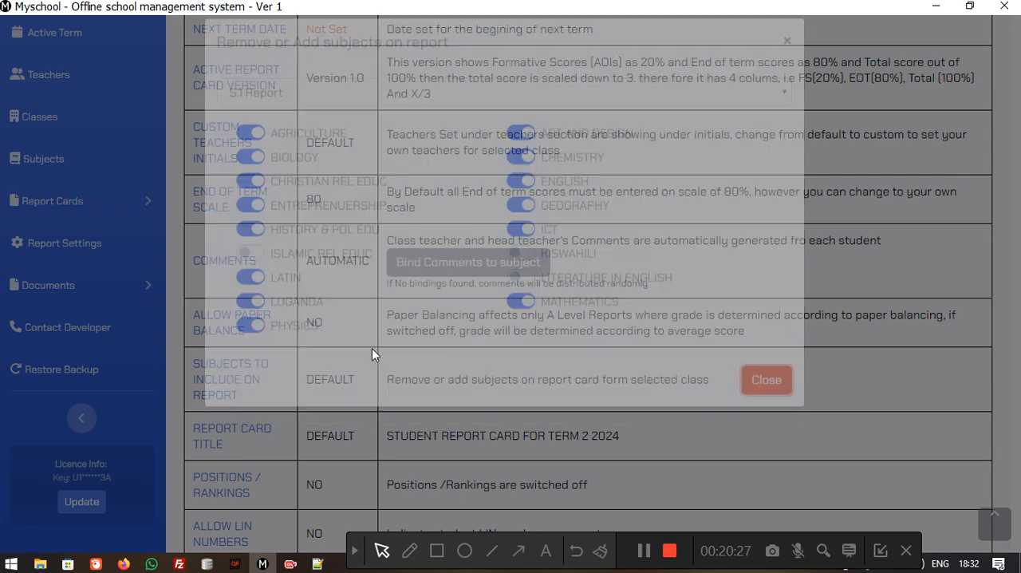
Open the S.1 student's O Level report card, check which subjects are listed on it, and return to the reports list.
left_click(58, 206)
left_click(61, 268)
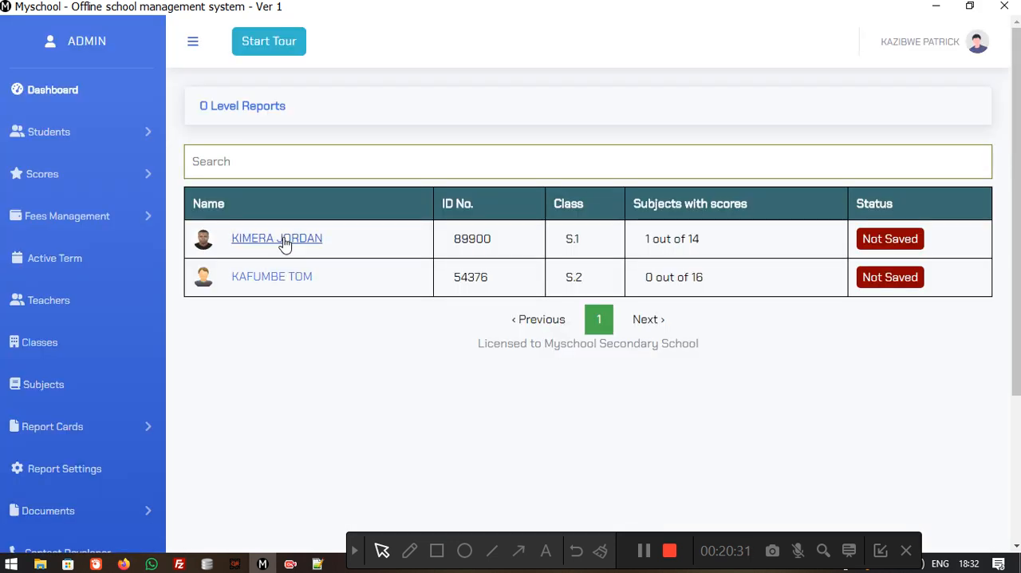
left_click(285, 243)
scroll(191, 276, "down", 2)
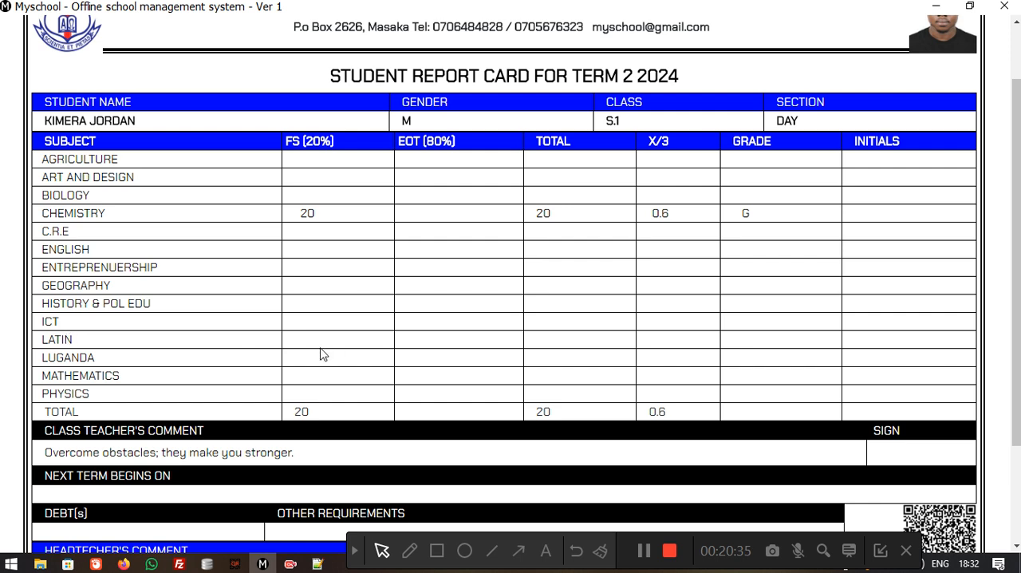
scroll(322, 354, "down", 4)
scroll(316, 375, "up", 6)
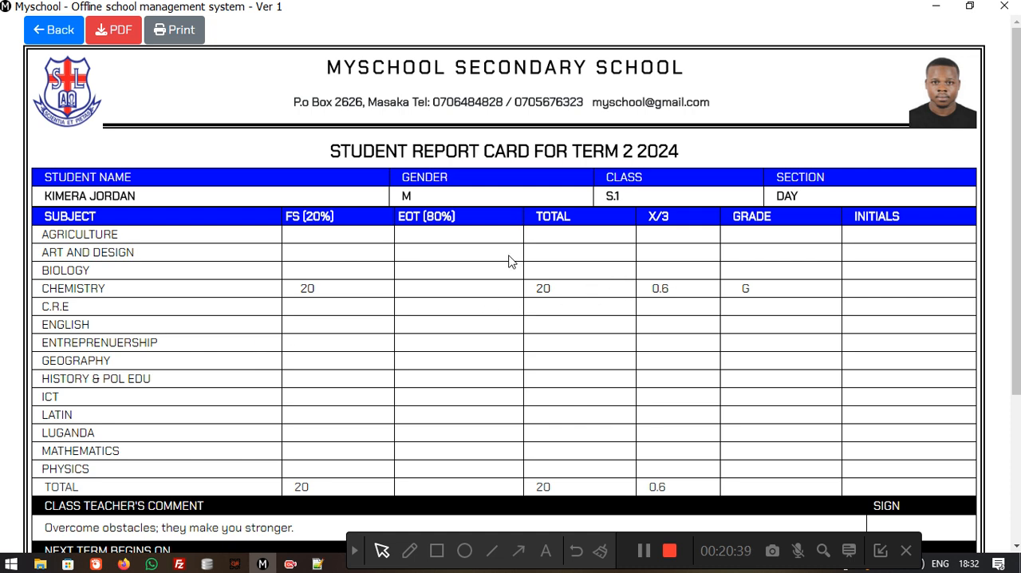
scroll(266, 306, "down", 4)
scroll(264, 294, "up", 5)
left_click(49, 33)
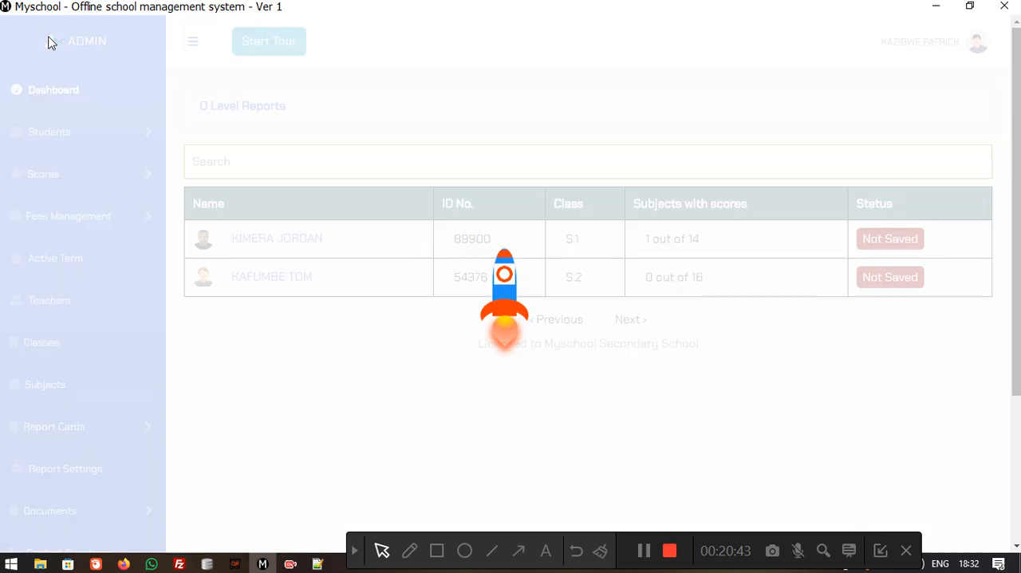
Reopen the report card settings and find the positions/rankings option.
left_click(55, 479)
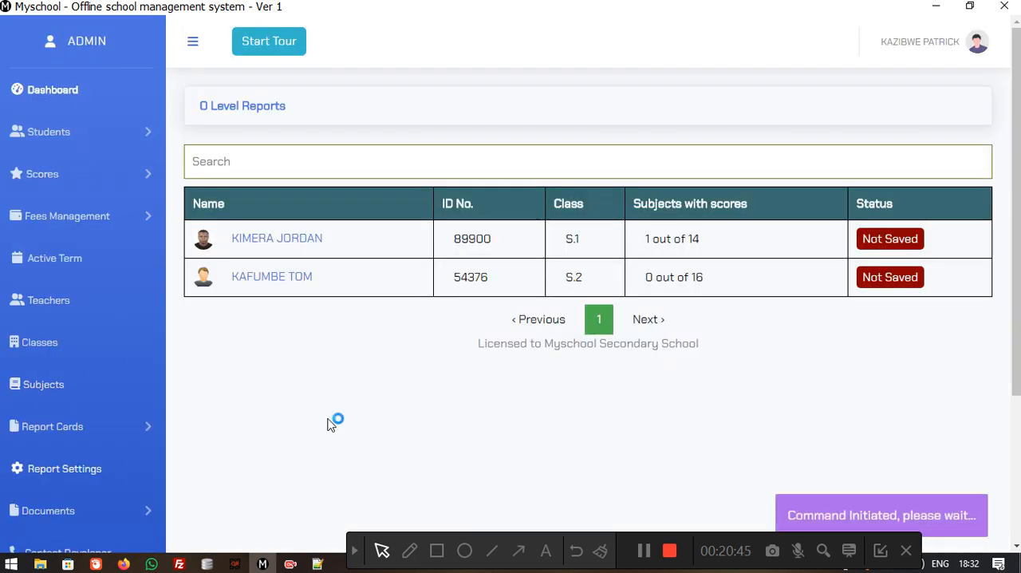
scroll(312, 396, "down", 3)
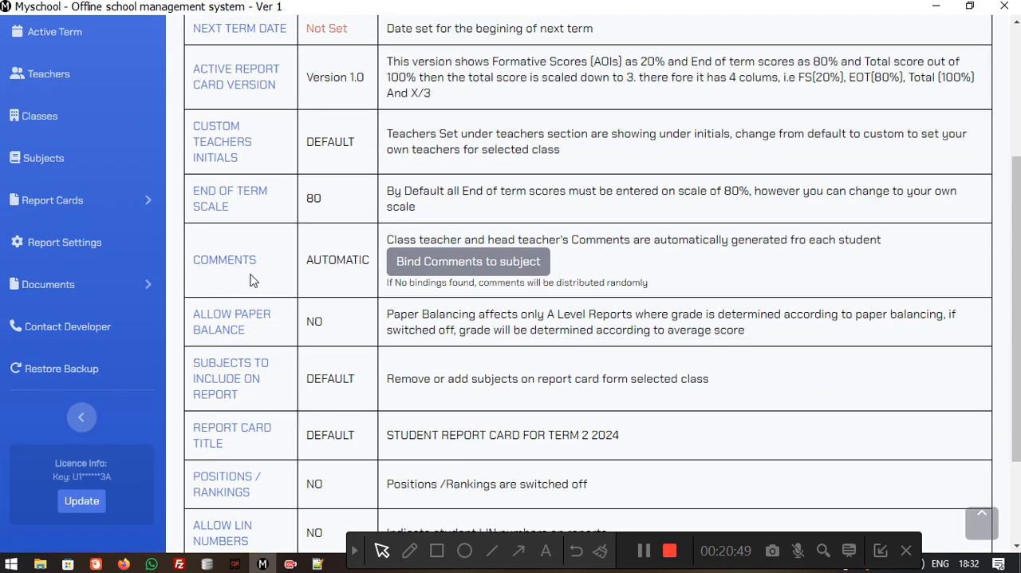
scroll(207, 371, "down", 3)
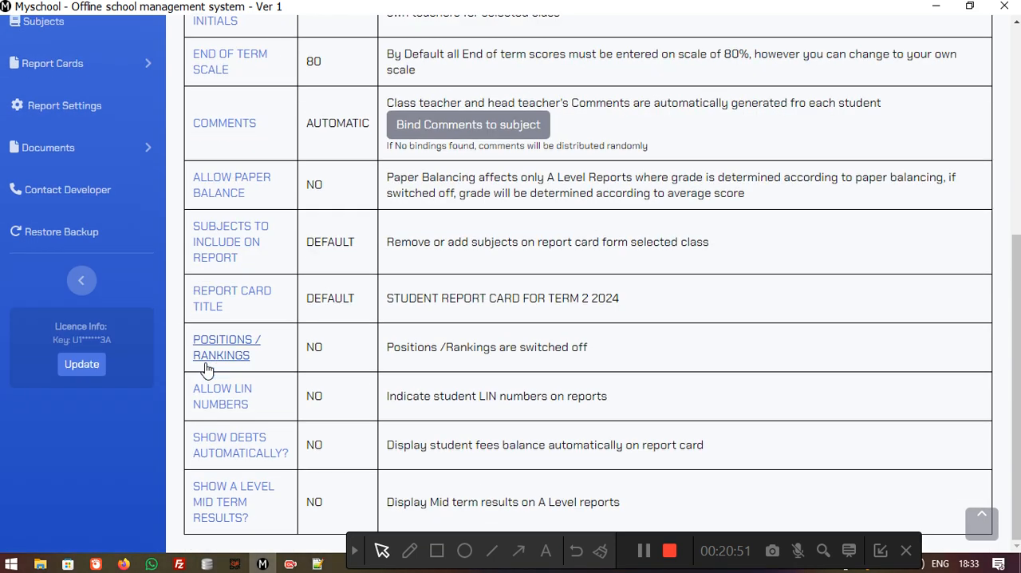
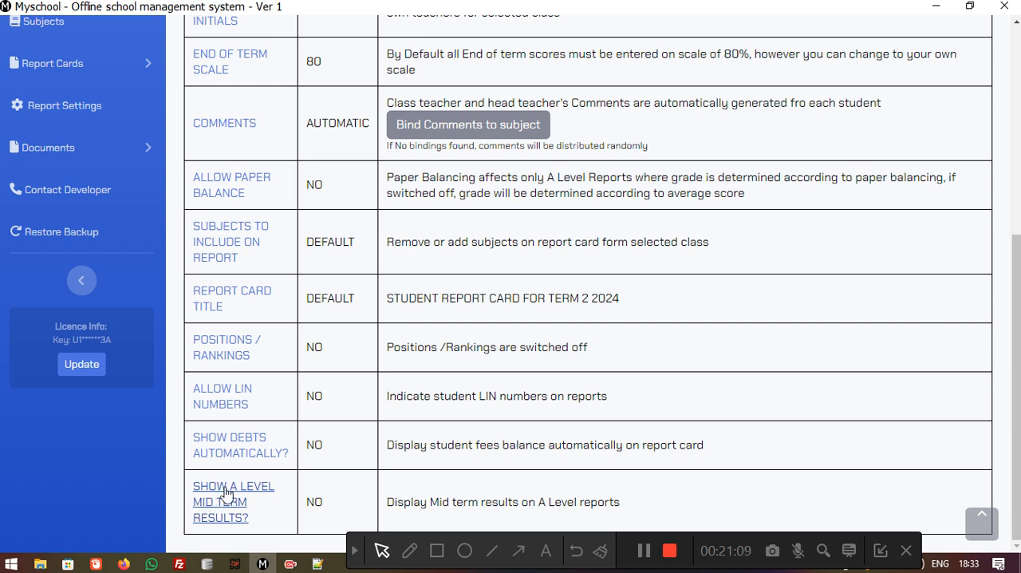
Open the S.1 student's O Level report card and save it as a PDF in the Desktop files folder.
scroll(224, 486, "up", 4)
left_click(36, 364)
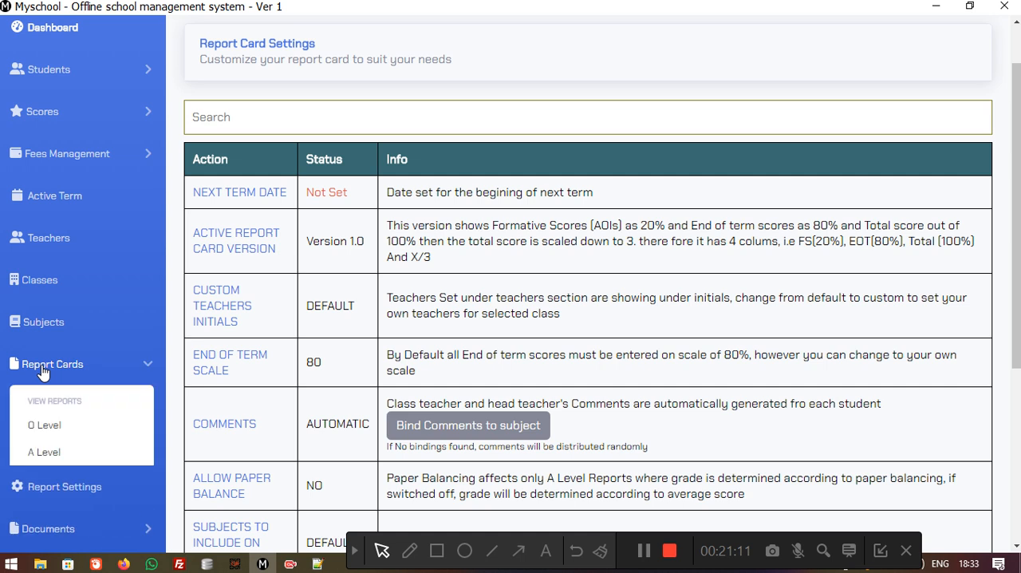
left_click(62, 421)
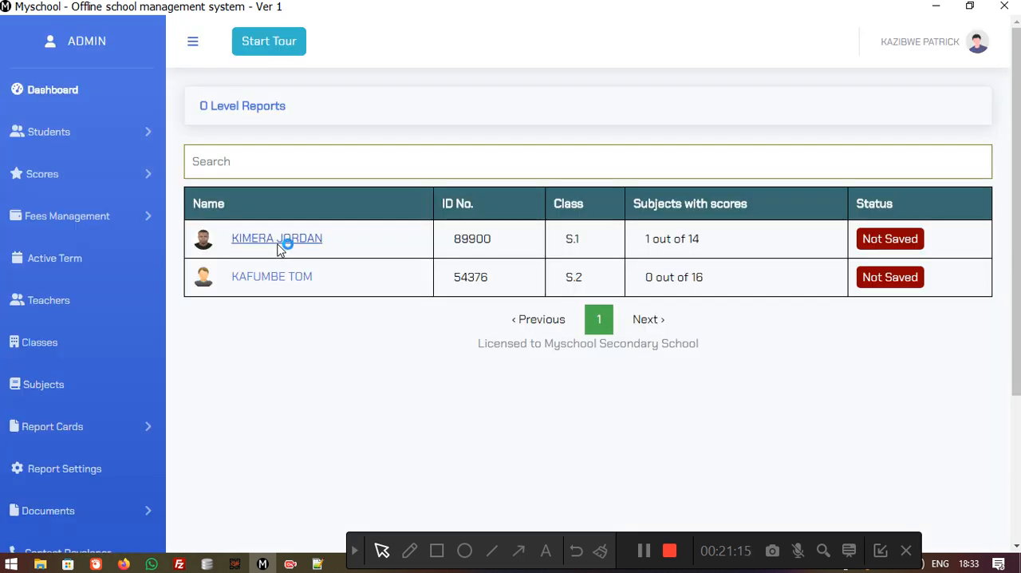
left_click(276, 244)
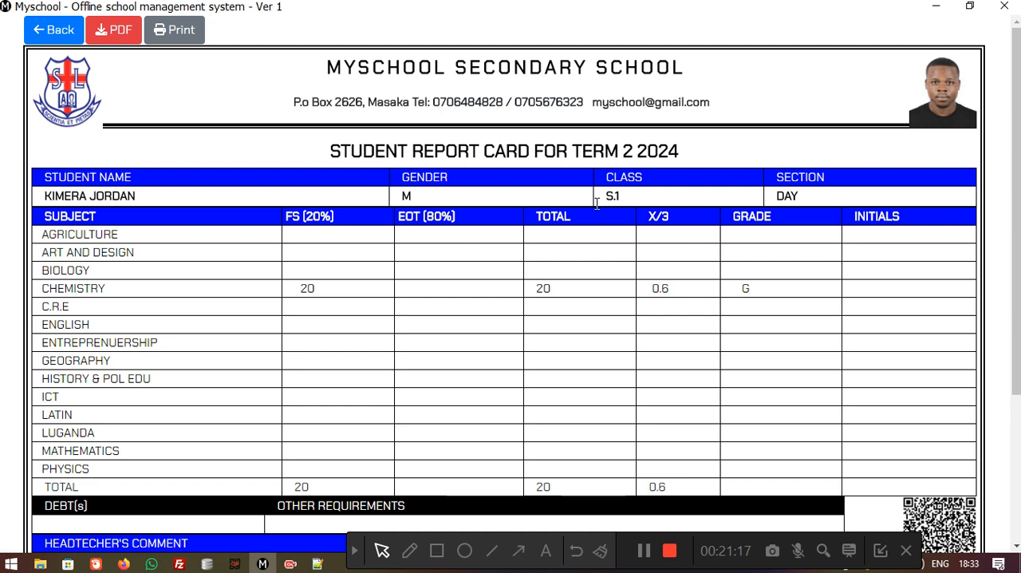
scroll(461, 249, "down", 3)
scroll(453, 283, "up", 3)
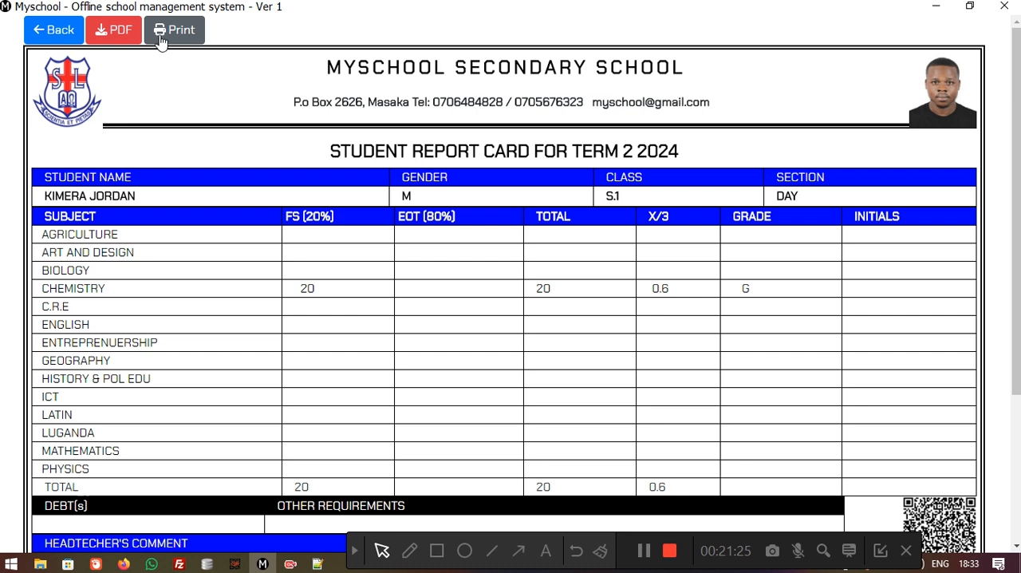
left_click(105, 42)
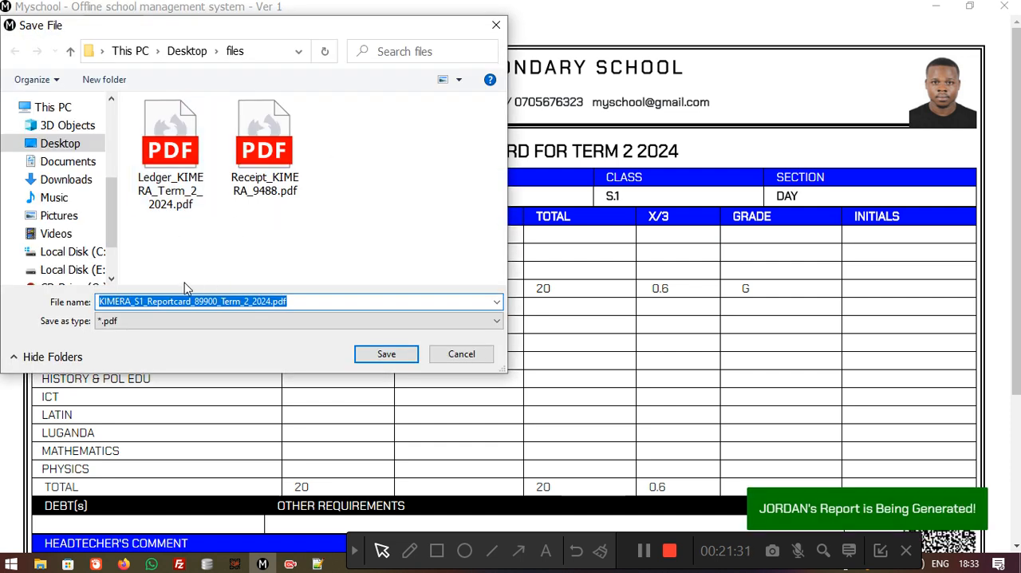
left_click(386, 353)
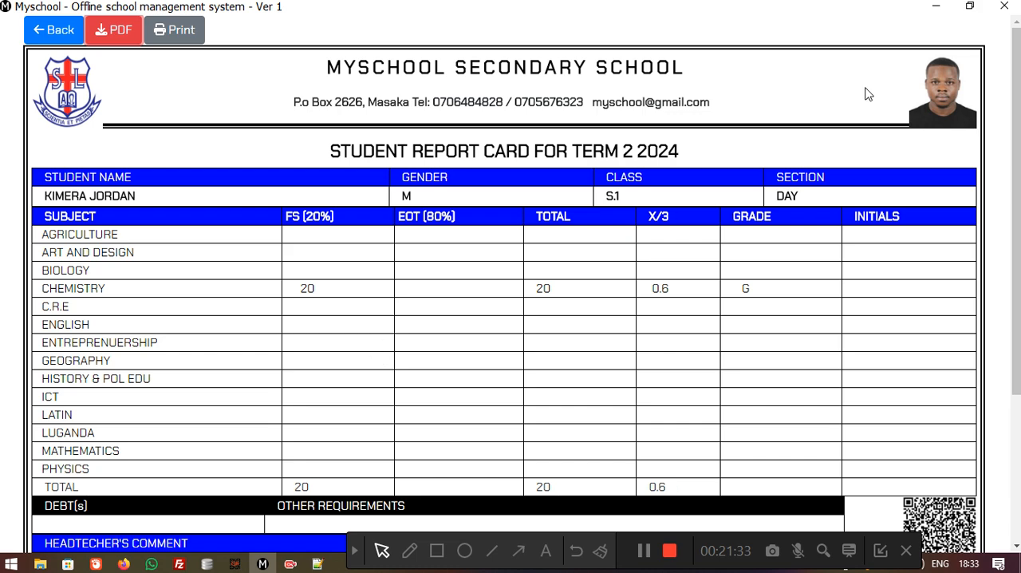
Open the saved S.1 report card PDF from the files folder.
left_click(936, 6)
left_click(930, 11)
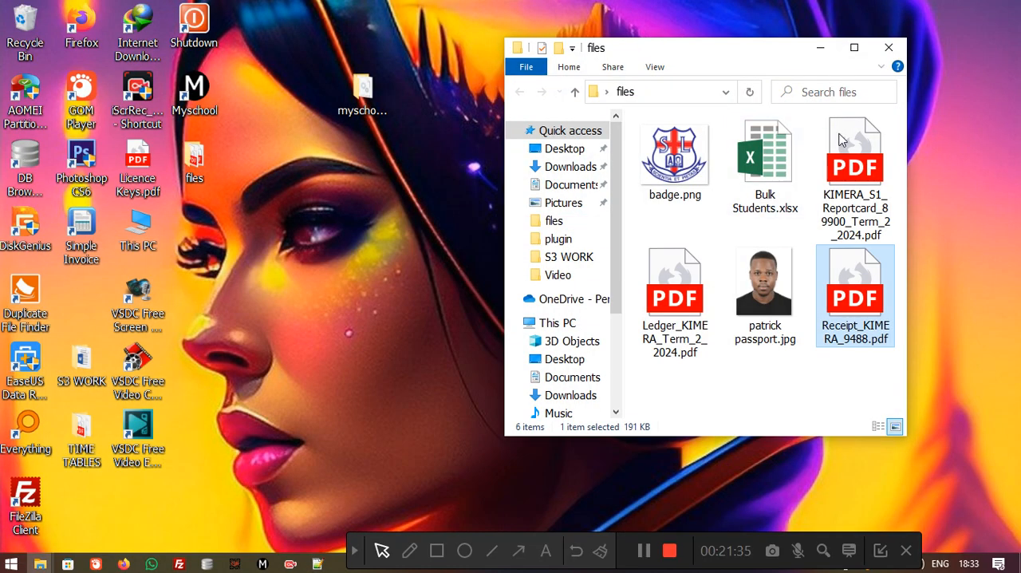
left_click(854, 47)
left_click(529, 276)
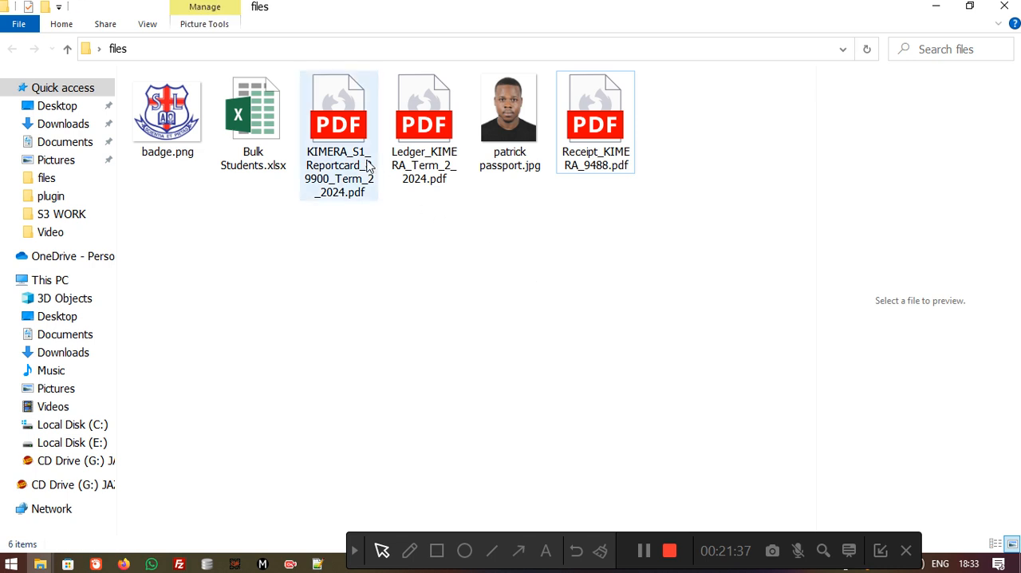
left_click(343, 156)
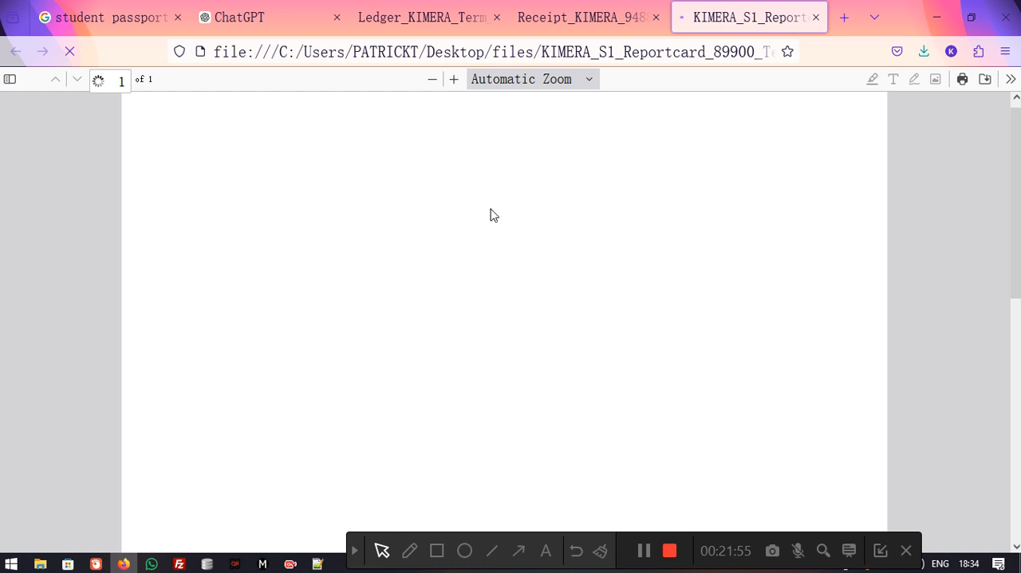
Read through the report card PDF, from the school header and subject scores to the comments and grading scale.
left_click_drag(781, 542, 921, 567)
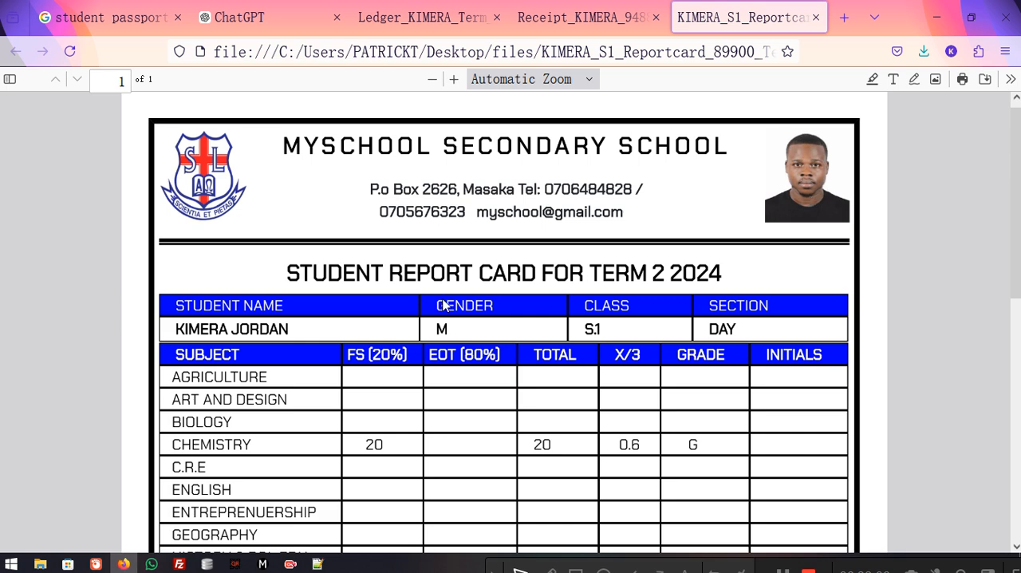
scroll(410, 323, "down", 6)
scroll(409, 323, "down", 5)
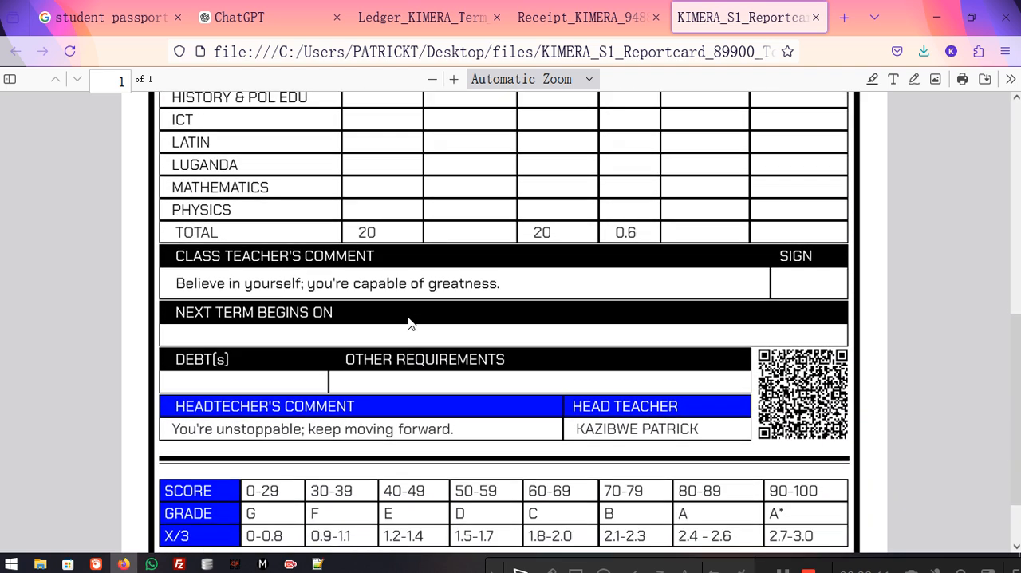
scroll(434, 318, "up", 10)
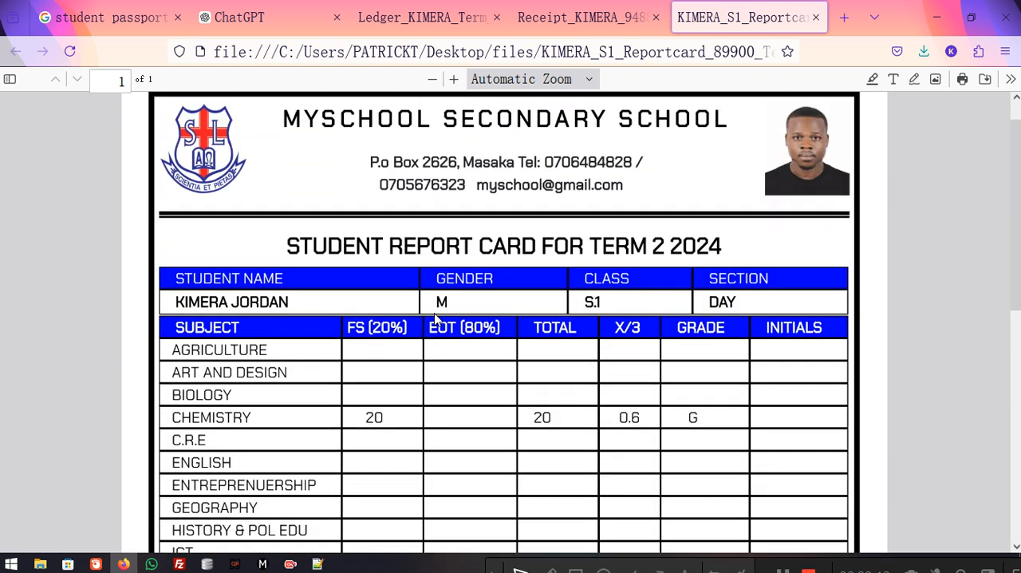
scroll(430, 319, "down", 6)
scroll(430, 319, "down", 5)
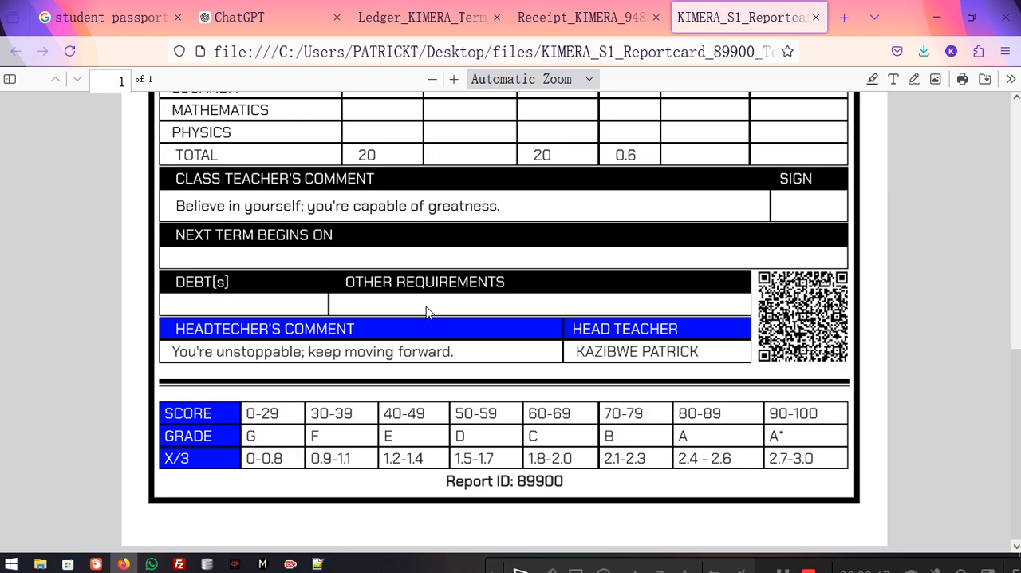
scroll(425, 306, "up", 10)
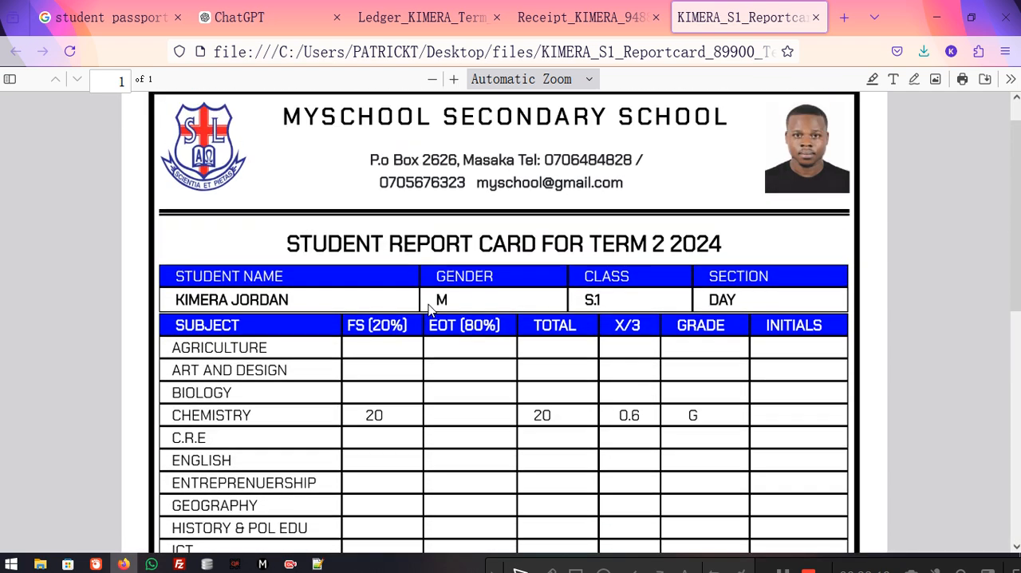
scroll(429, 310, "up", 1)
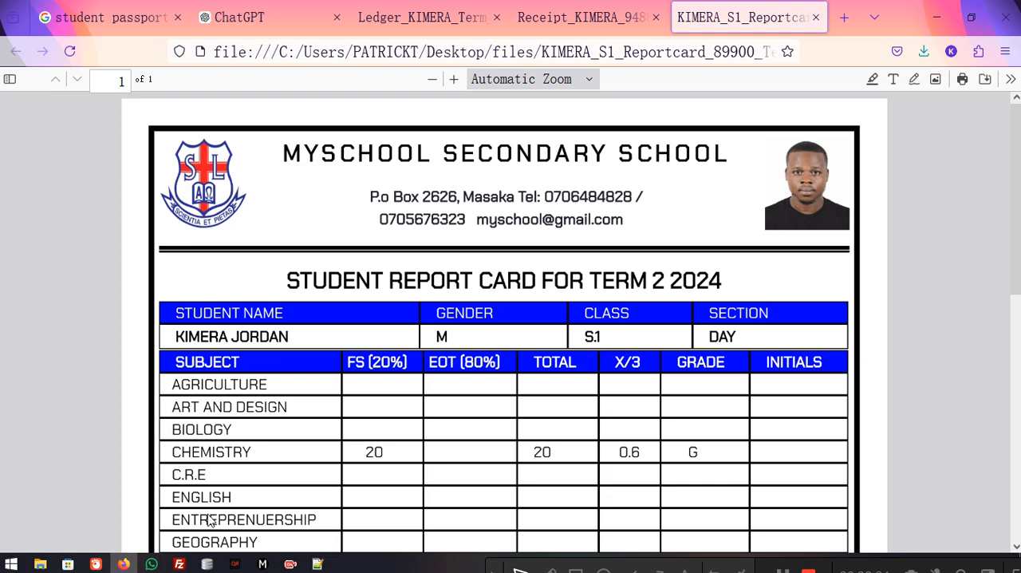
Return to Myschool, leave the report card, and set the active report card version to 2.0 in the report settings.
left_click(263, 564)
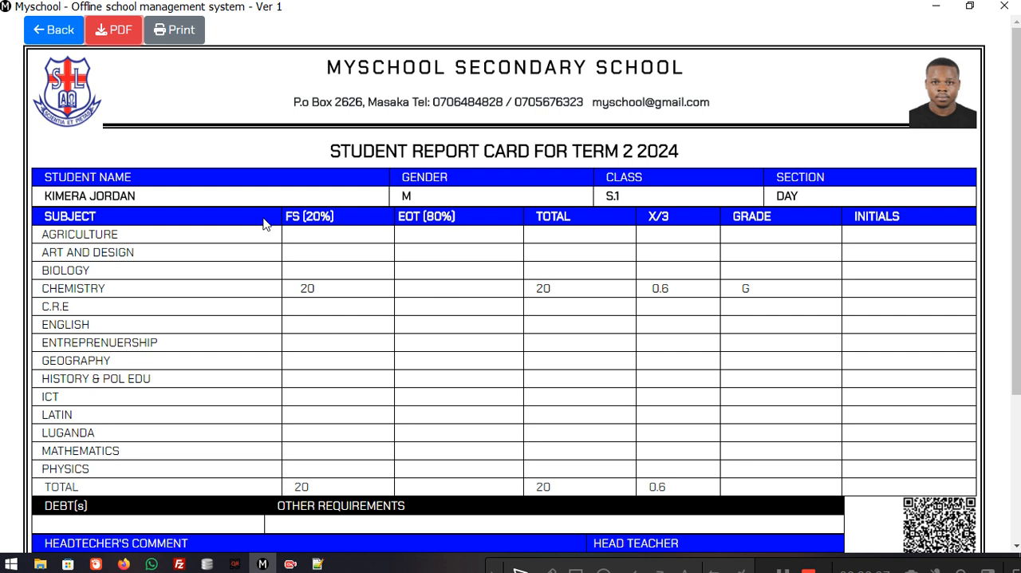
left_click(55, 34)
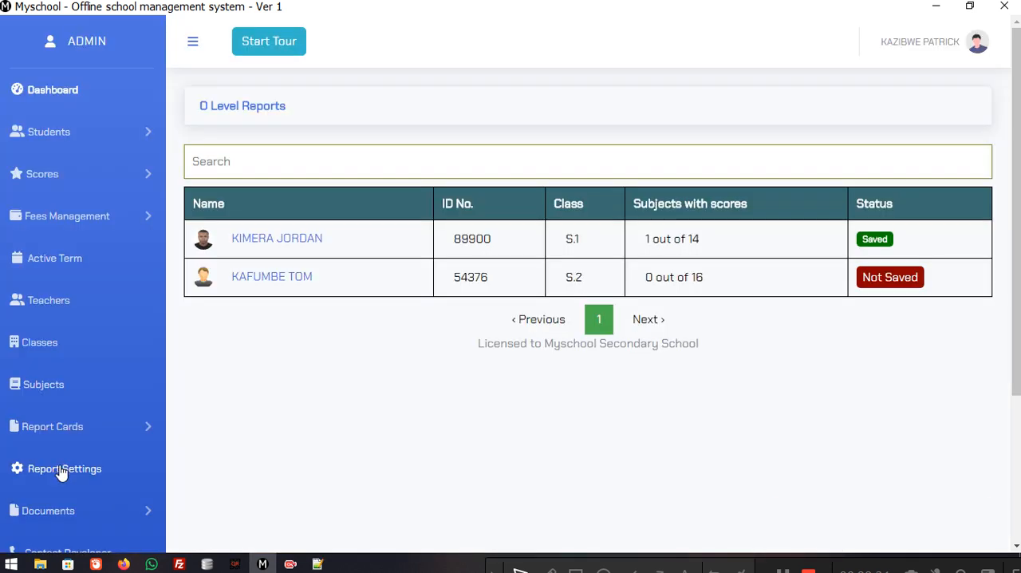
left_click(64, 469)
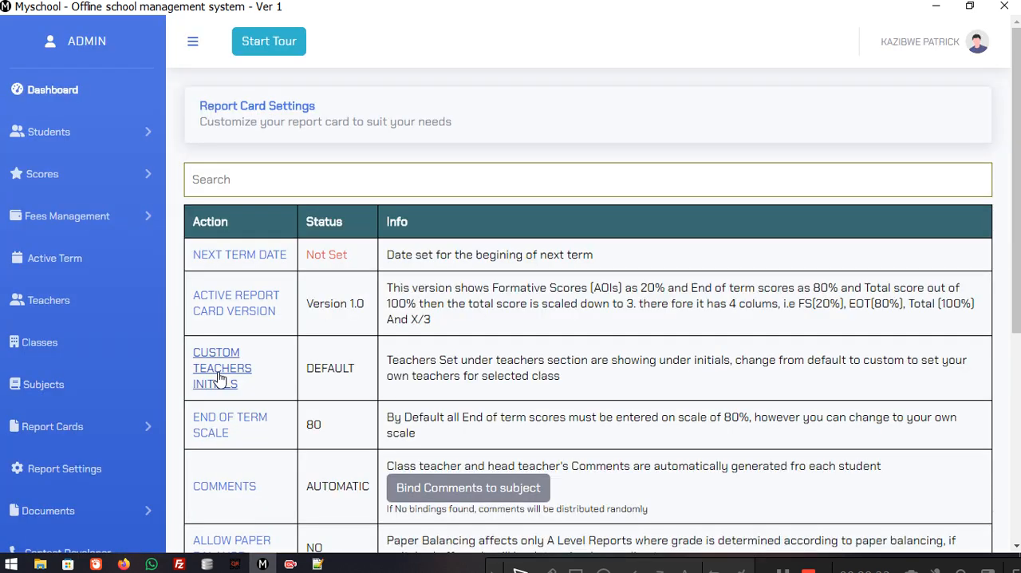
scroll(220, 387, "down", 2)
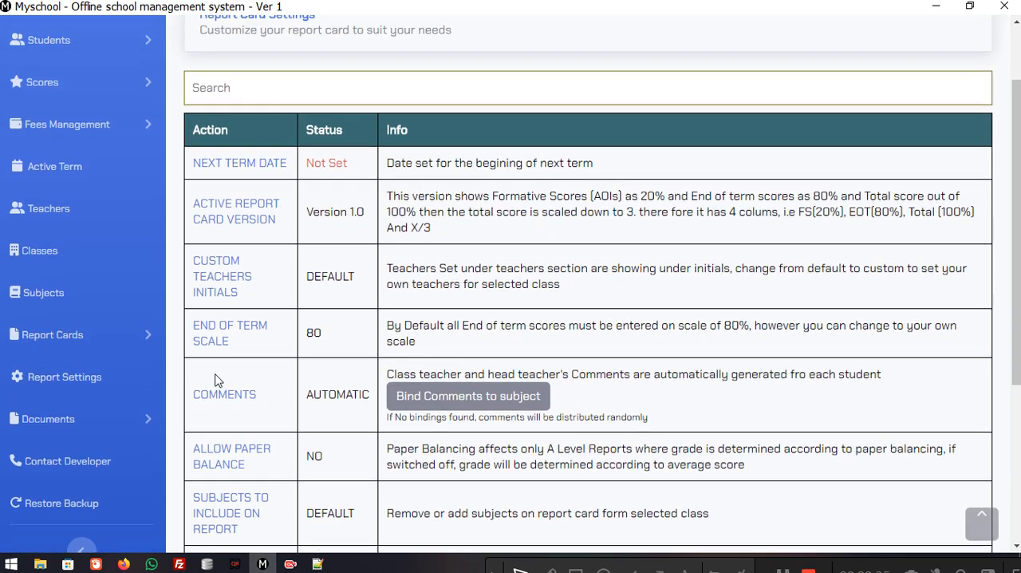
left_click(216, 231)
left_click(358, 142)
left_click(288, 172)
left_click(729, 236)
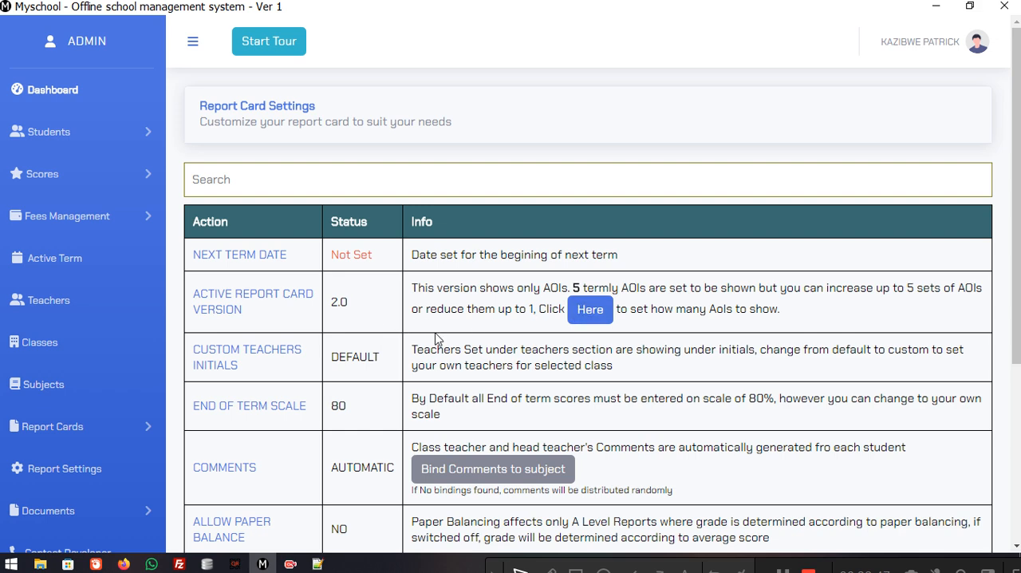
Set the number of AOI columns shown on the version 2.0 report card to Three.
left_click(590, 309)
left_click(270, 136)
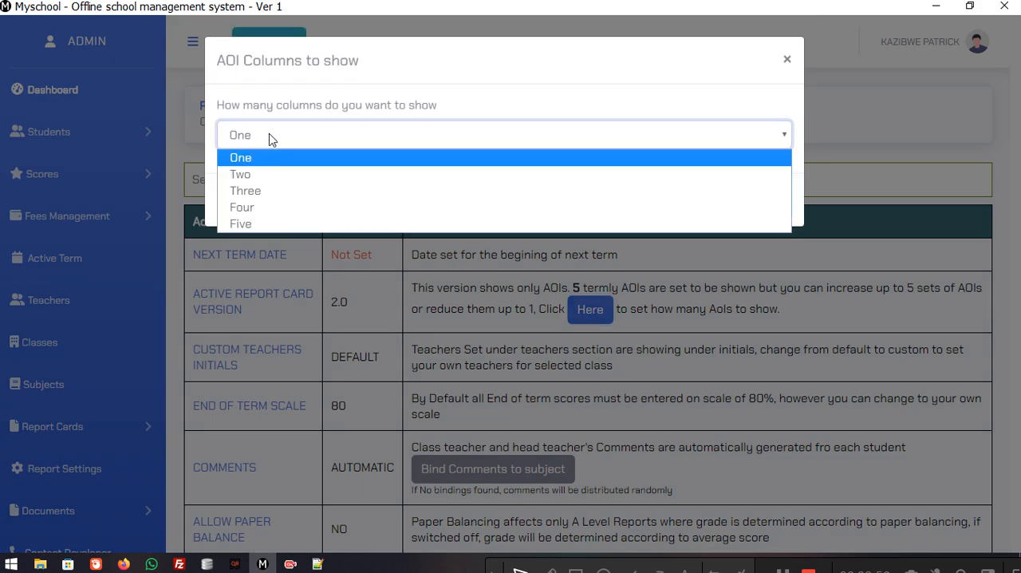
left_click(258, 185)
left_click(772, 200)
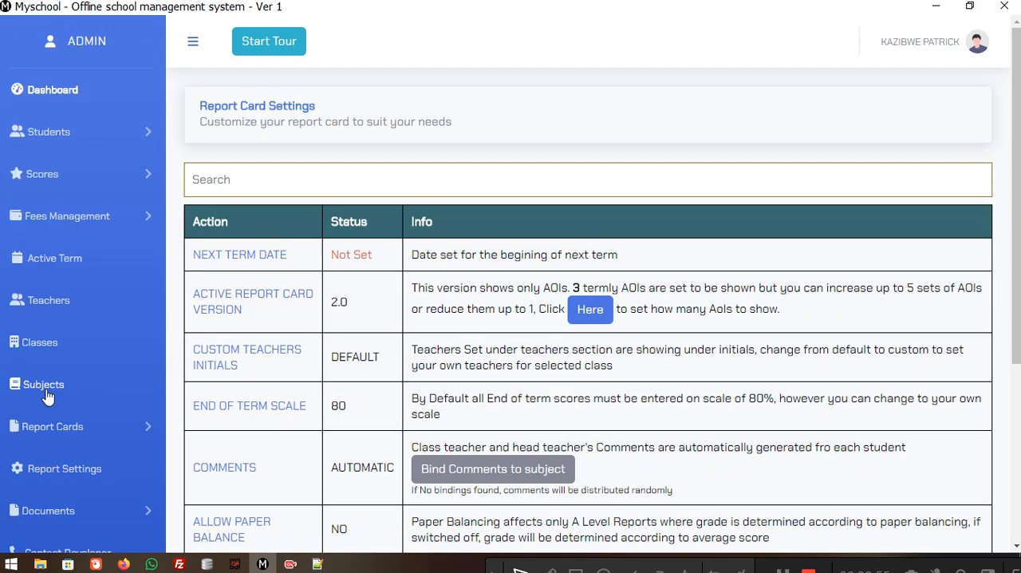
Open the S.1 student's O Level report card, check its AOI columns and comments, and return to the reports list.
left_click(59, 431)
left_click(56, 483)
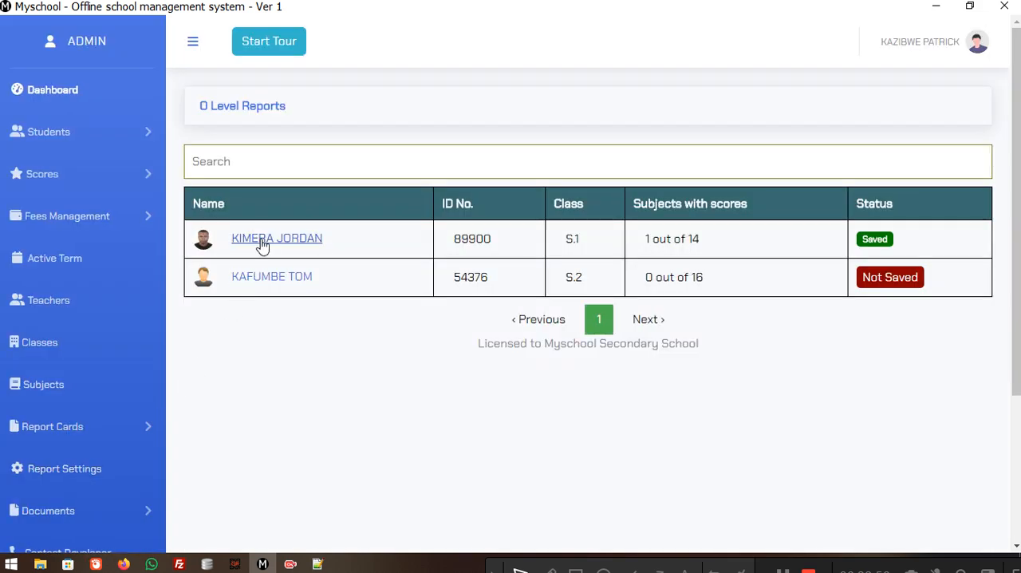
left_click(266, 241)
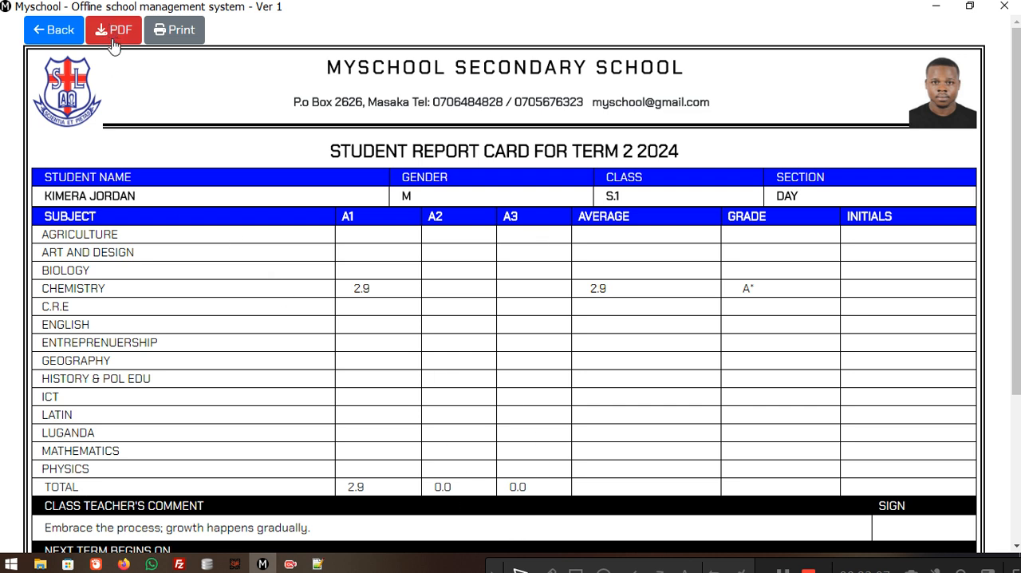
scroll(178, 149, "down", 3)
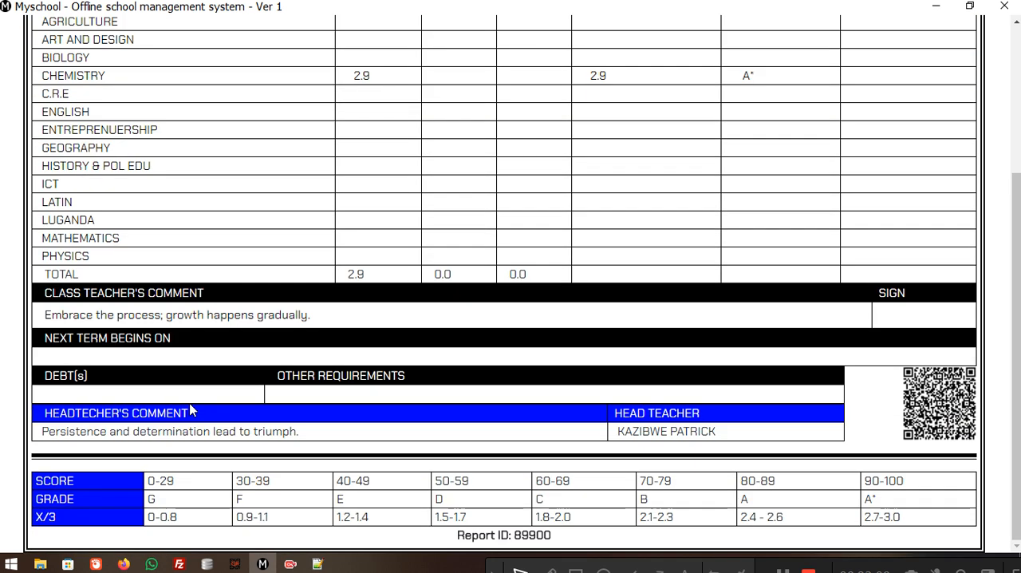
scroll(189, 414, "up", 3)
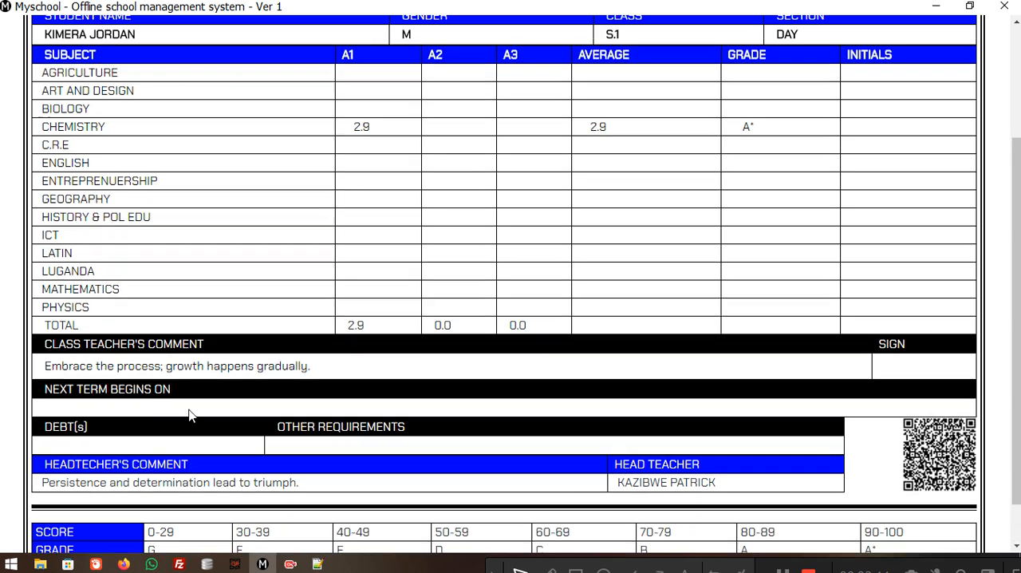
left_click(62, 32)
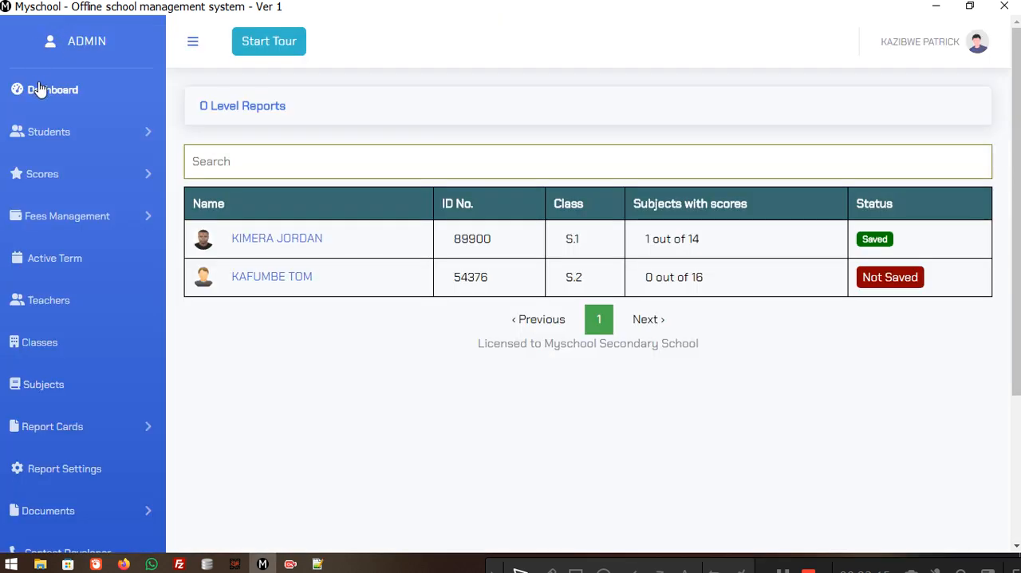
View the CHEMISTRY activities of integration scores for class S.1 and return to the subjects list.
left_click(40, 89)
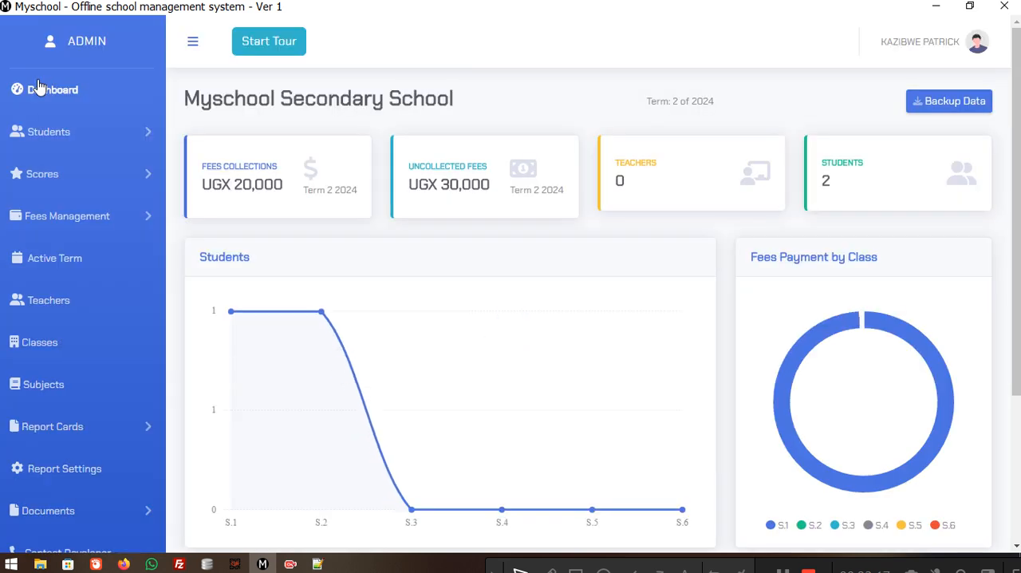
left_click(47, 383)
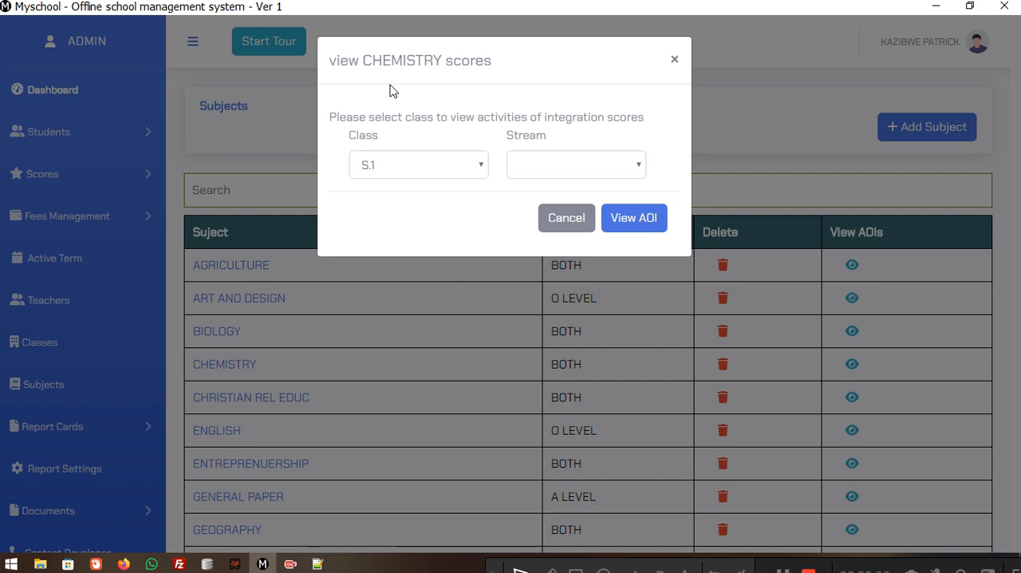
left_click(377, 169)
left_click(375, 187)
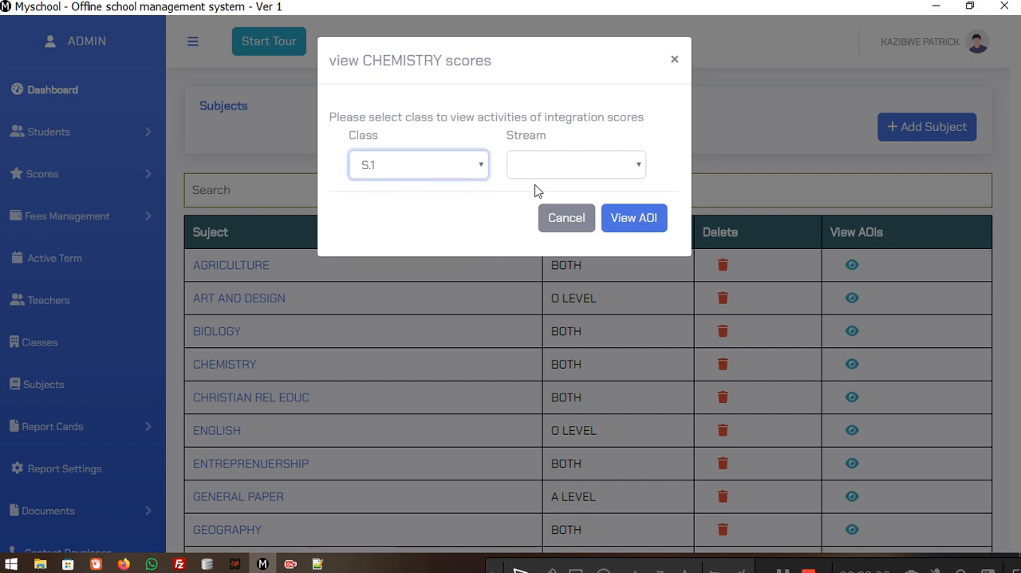
left_click(634, 226)
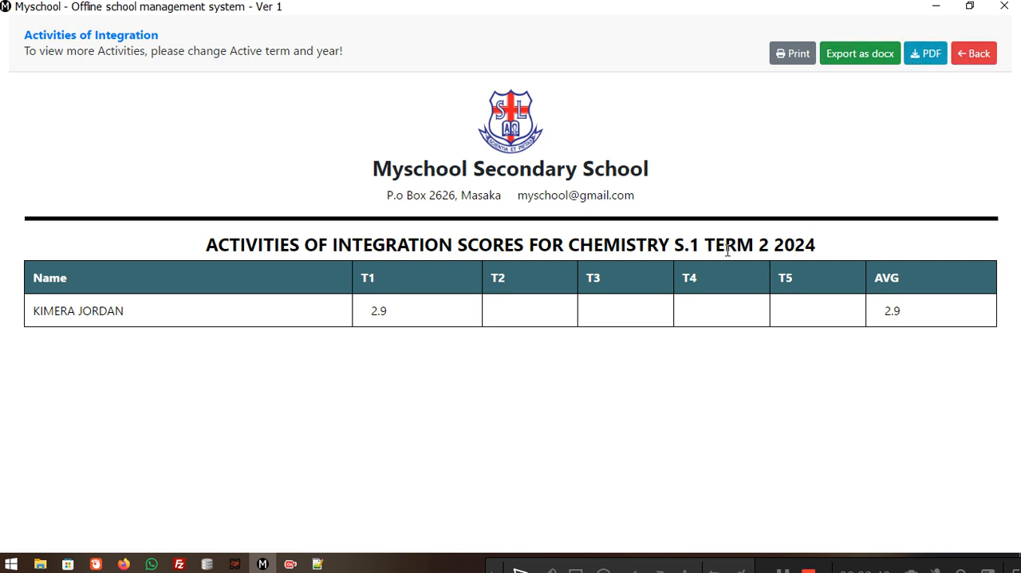
left_click(973, 55)
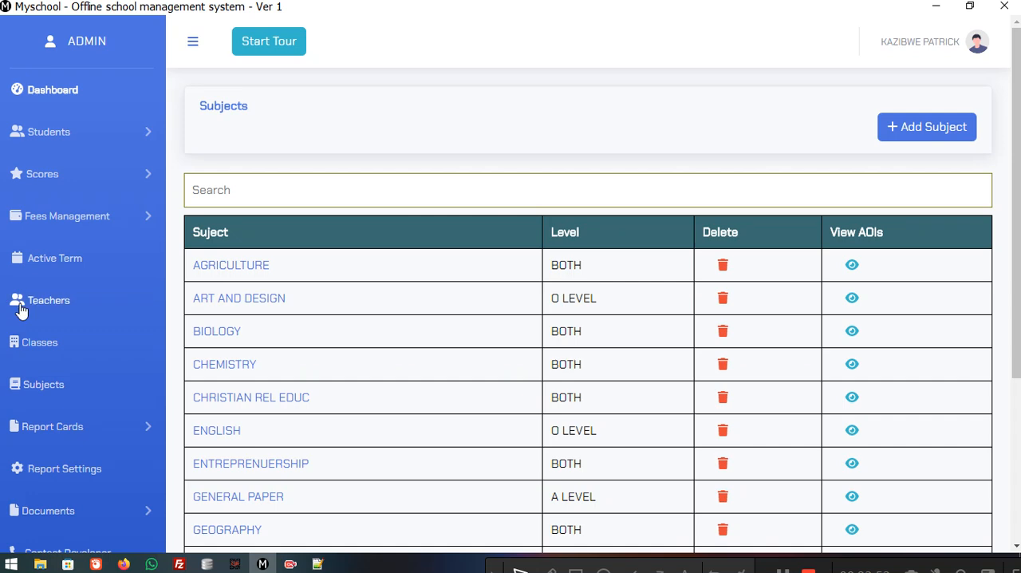
Check the term choices in the active term and year settings and close them without saving.
left_click(64, 259)
left_click(410, 105)
left_click(405, 129)
left_click(410, 117)
left_click(412, 160)
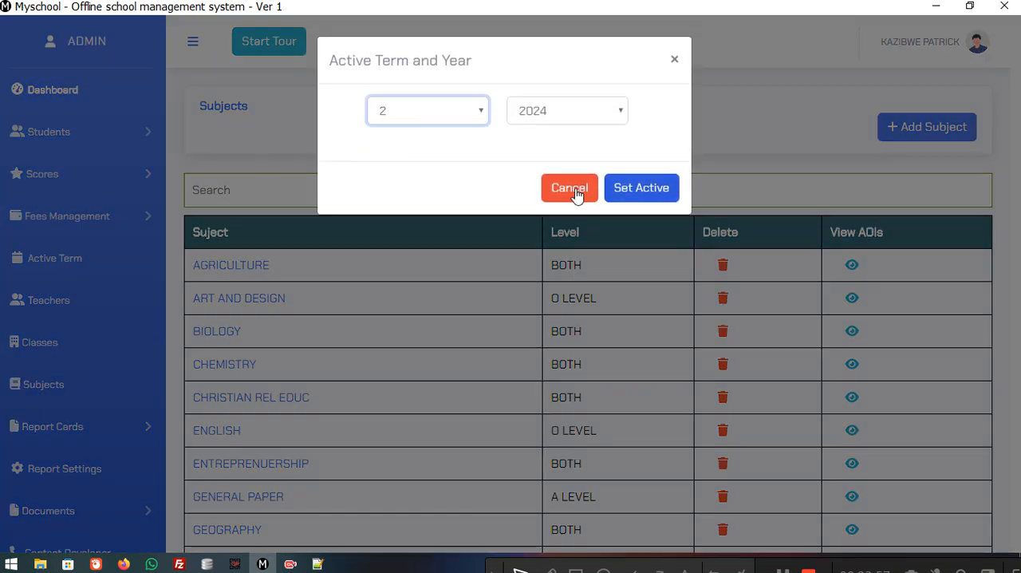
left_click(574, 191)
scroll(311, 342, "down", 2)
scroll(310, 342, "up", 2)
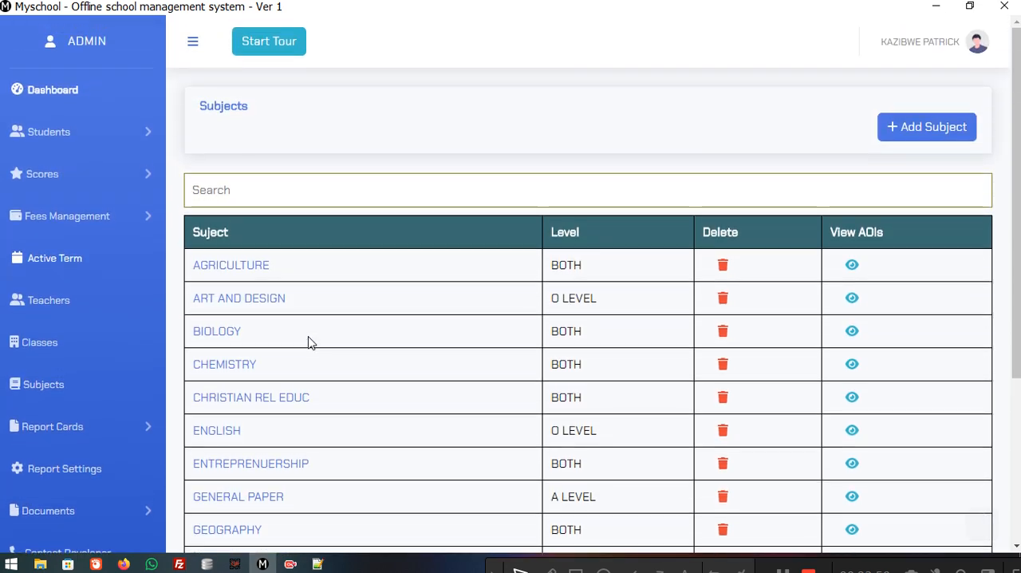
scroll(641, 353, "down", 3)
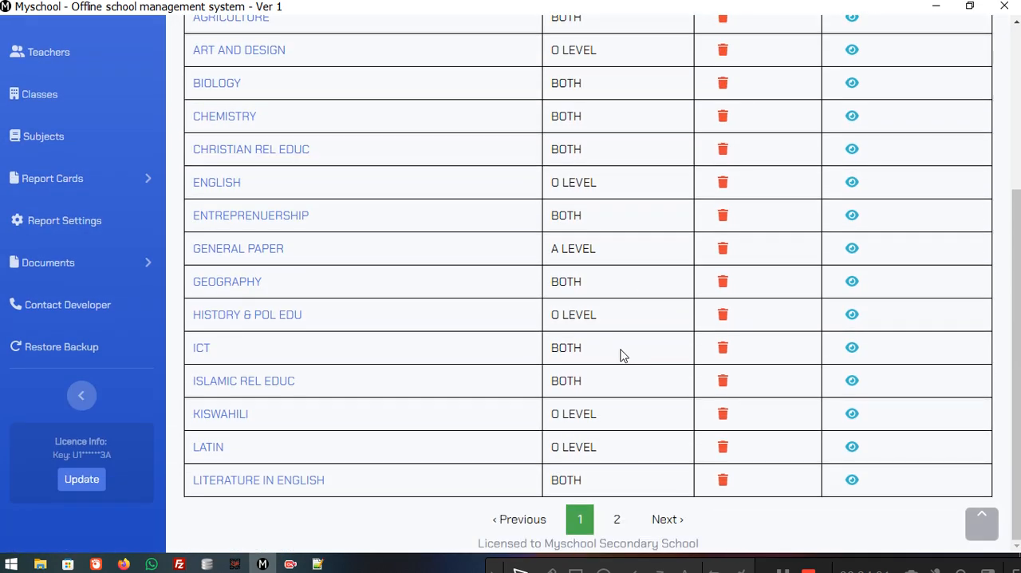
Delete the LITERATURE IN ENGLISH subject and check the refreshed subjects list.
left_click(722, 479)
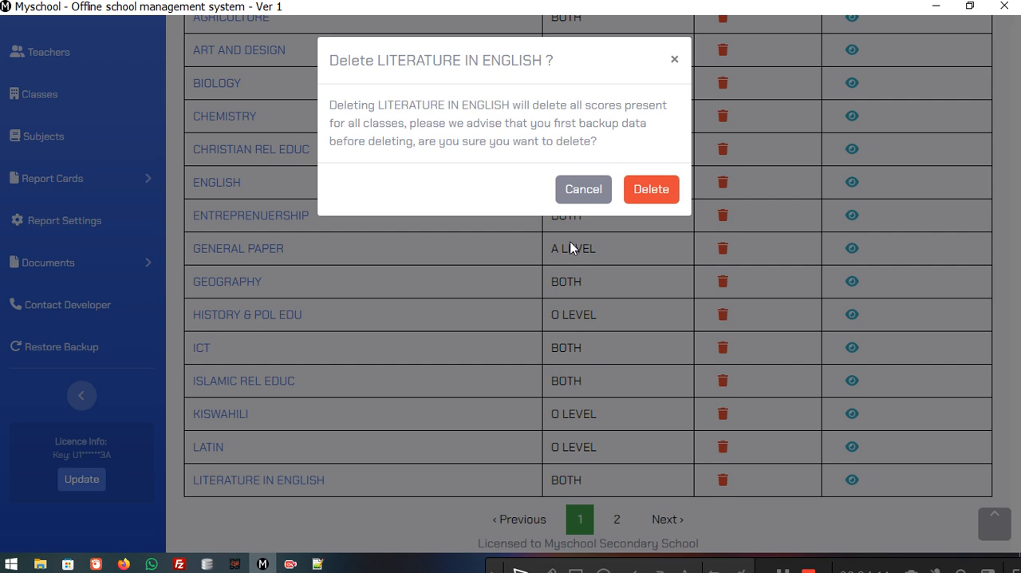
left_click(648, 187)
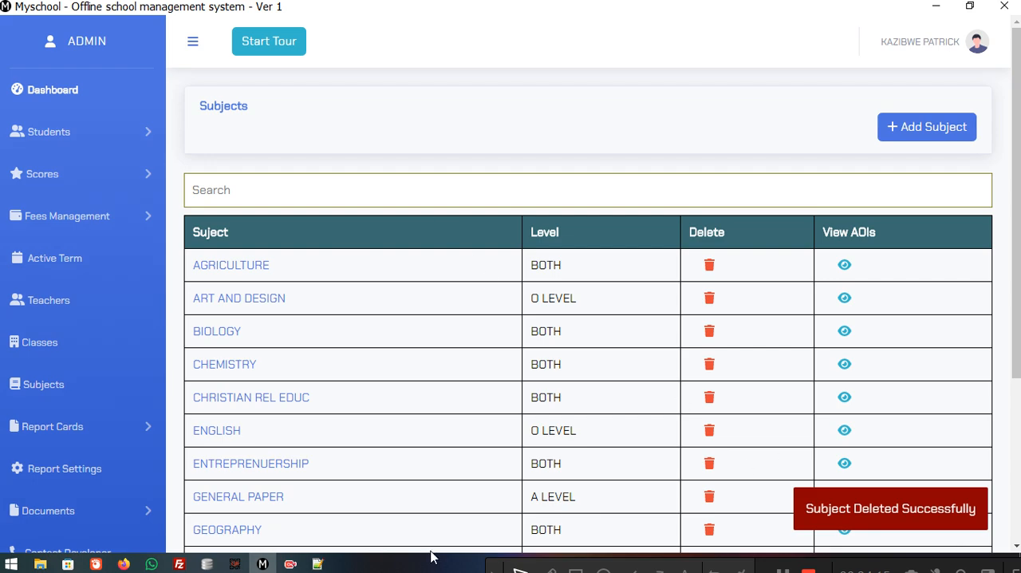
scroll(255, 471, "down", 3)
scroll(187, 474, "up", 3)
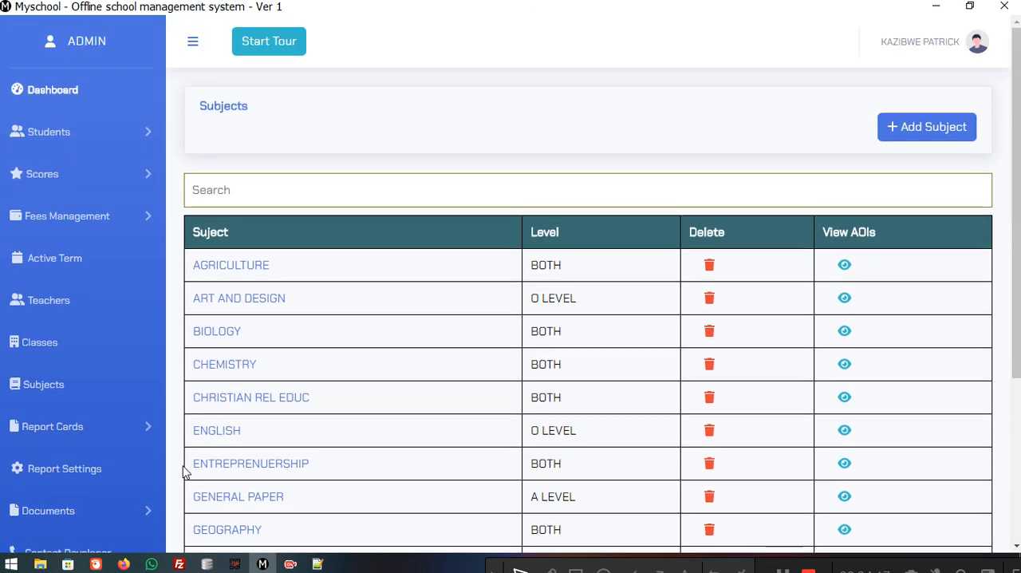
Open the classes list, check the deletion confirmation for class S.1, and cancel it.
left_click(40, 428)
left_click(39, 429)
left_click(41, 348)
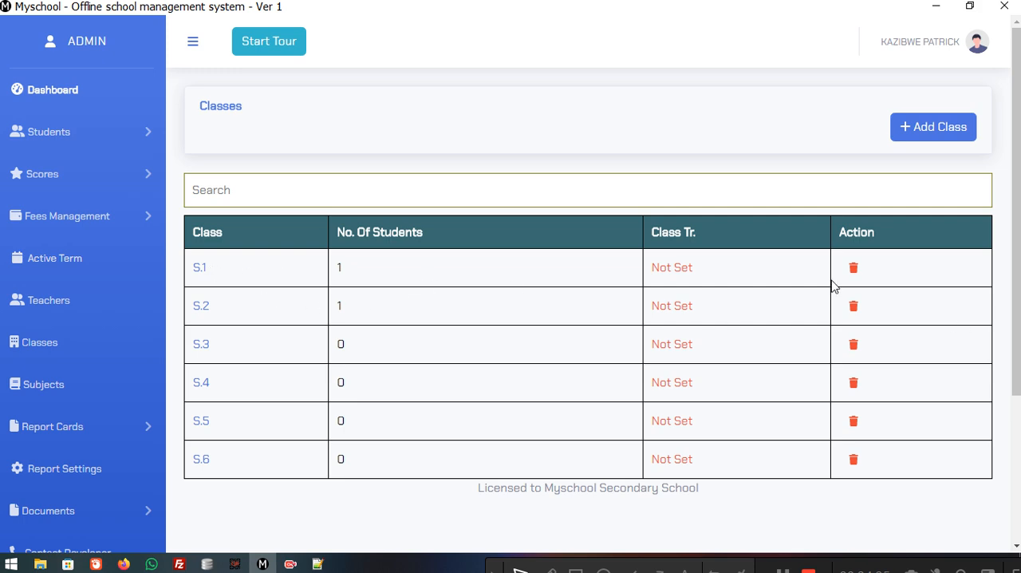
left_click(854, 268)
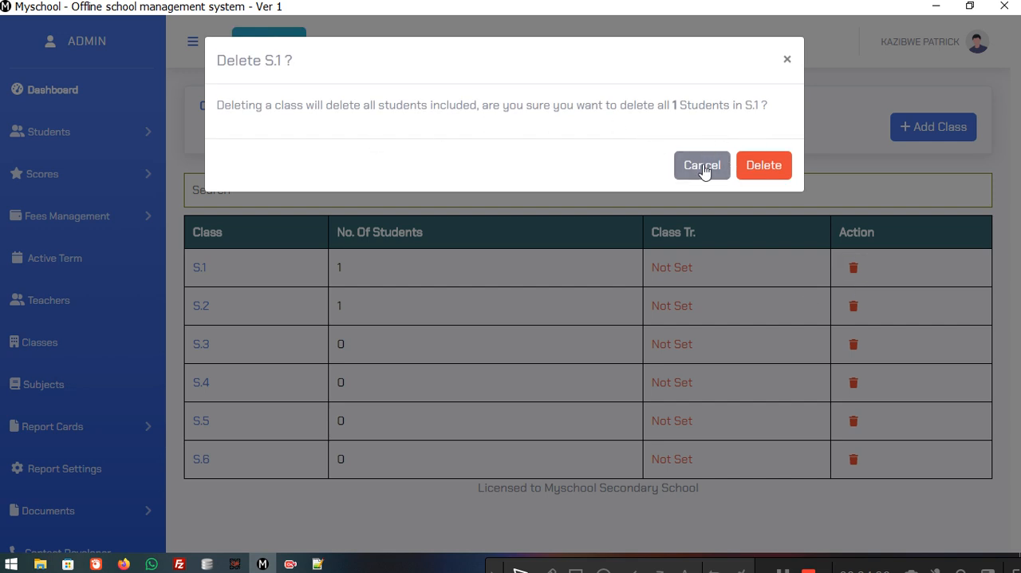
left_click(702, 167)
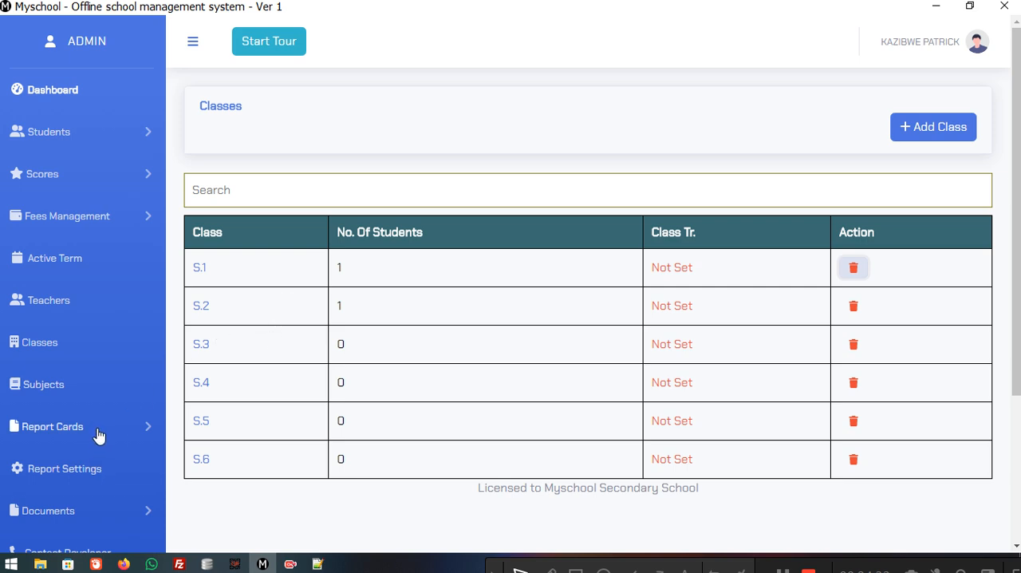
Check the subject and contact fields of the new teacher form and close it without adding a teacher.
left_click(53, 315)
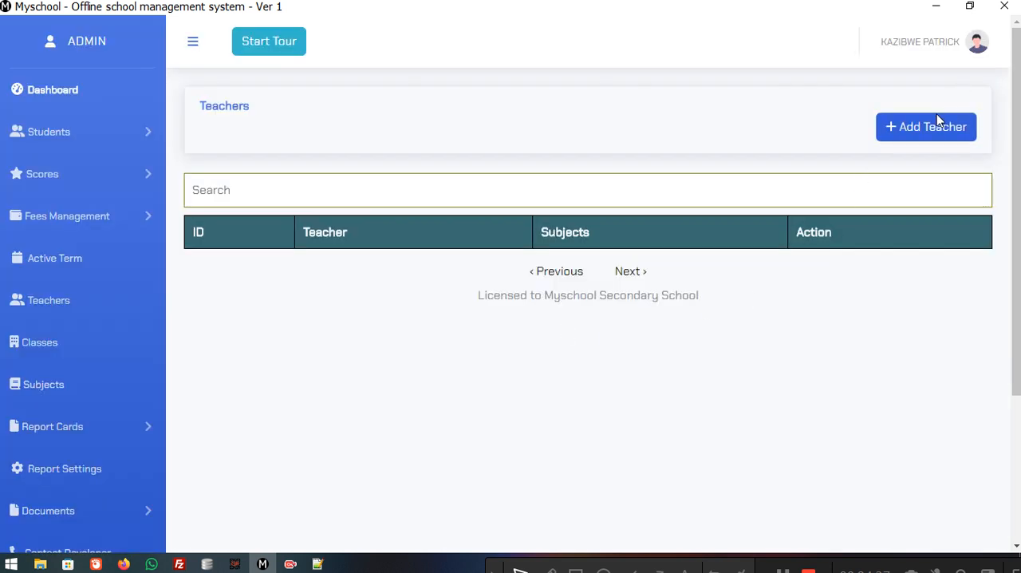
left_click(938, 121)
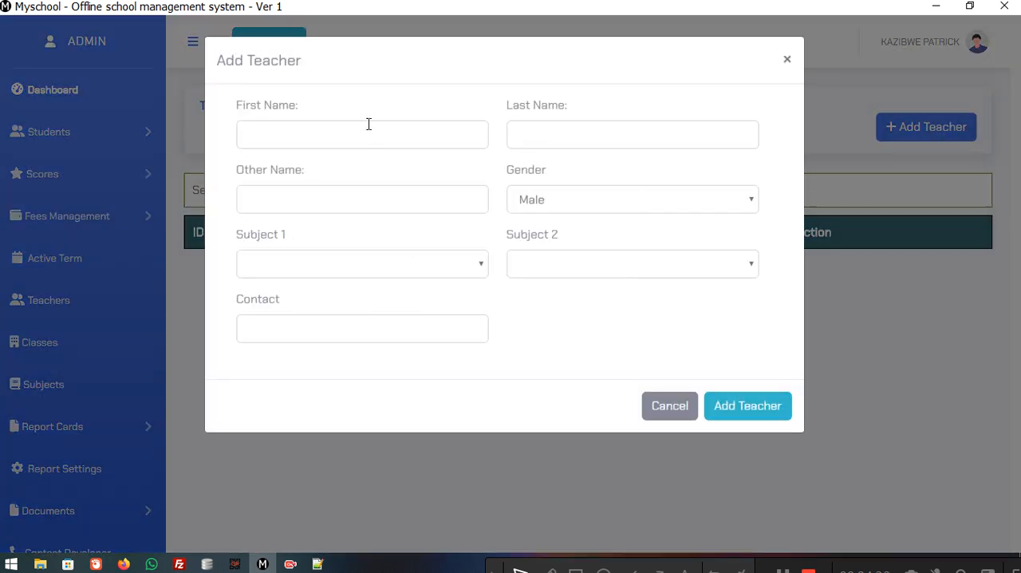
left_click(347, 264)
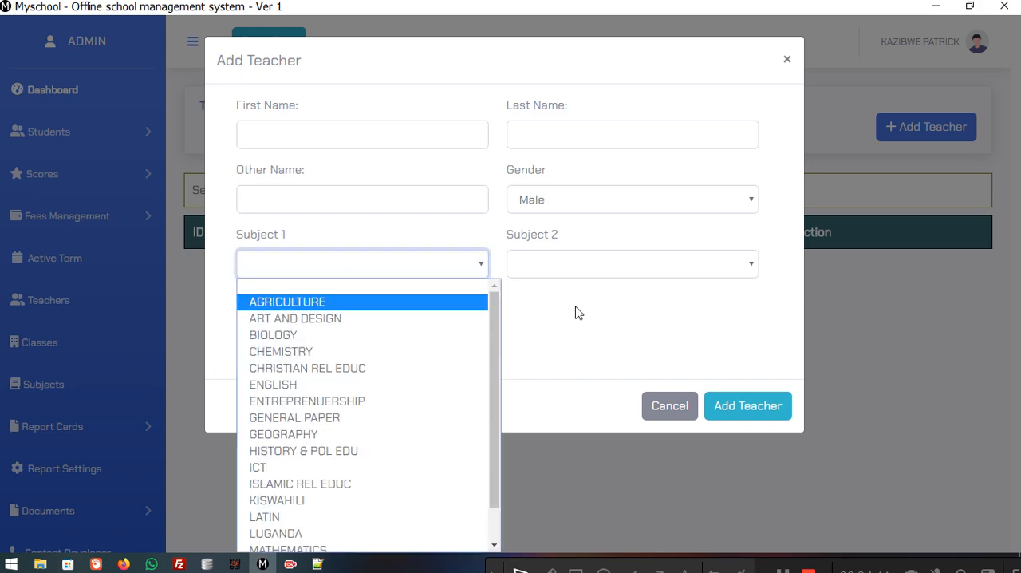
left_click(594, 270)
left_click(312, 326)
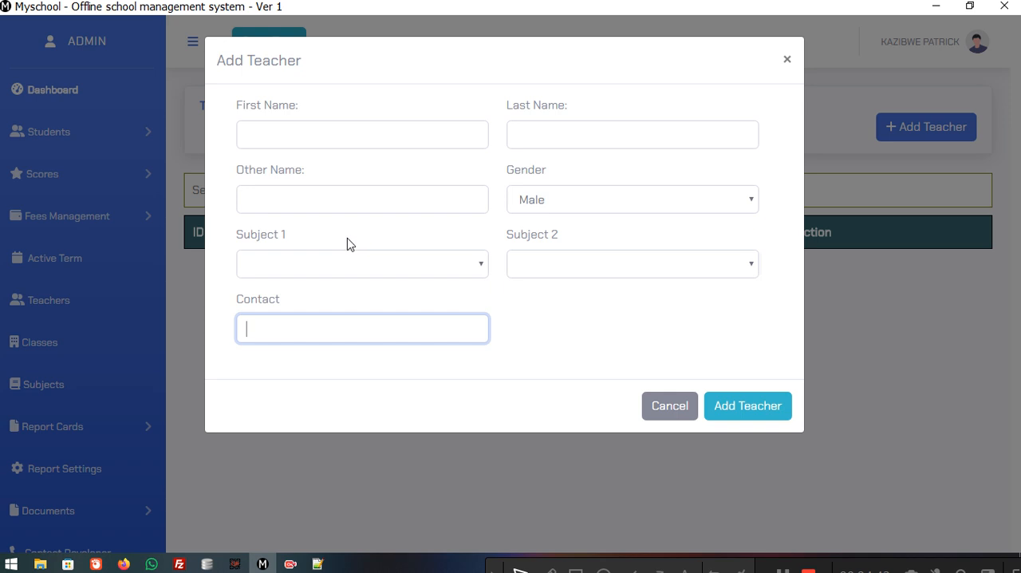
left_click(665, 412)
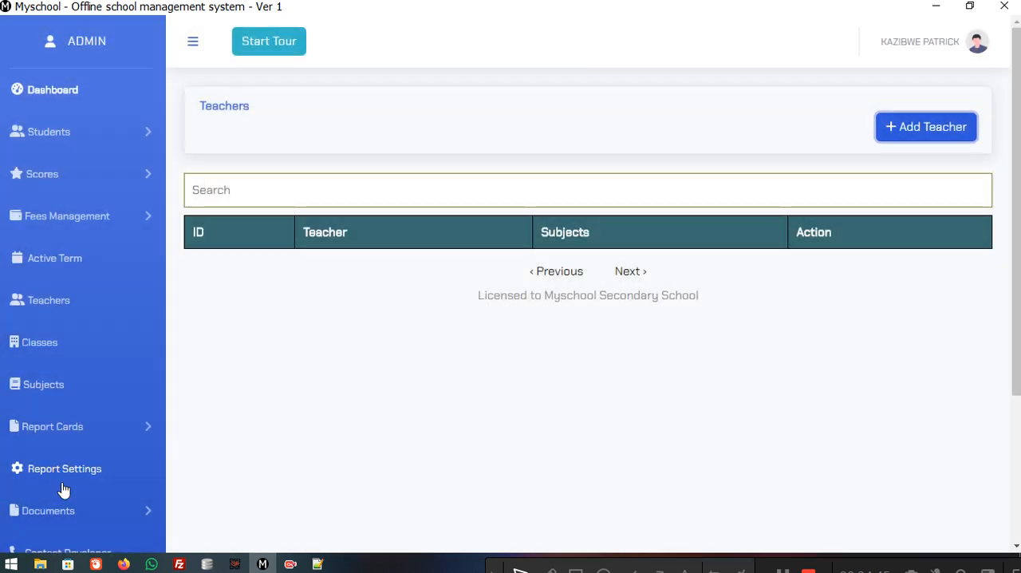
View the class list document for S.1 and return to the main page.
scroll(34, 505, "down", 1)
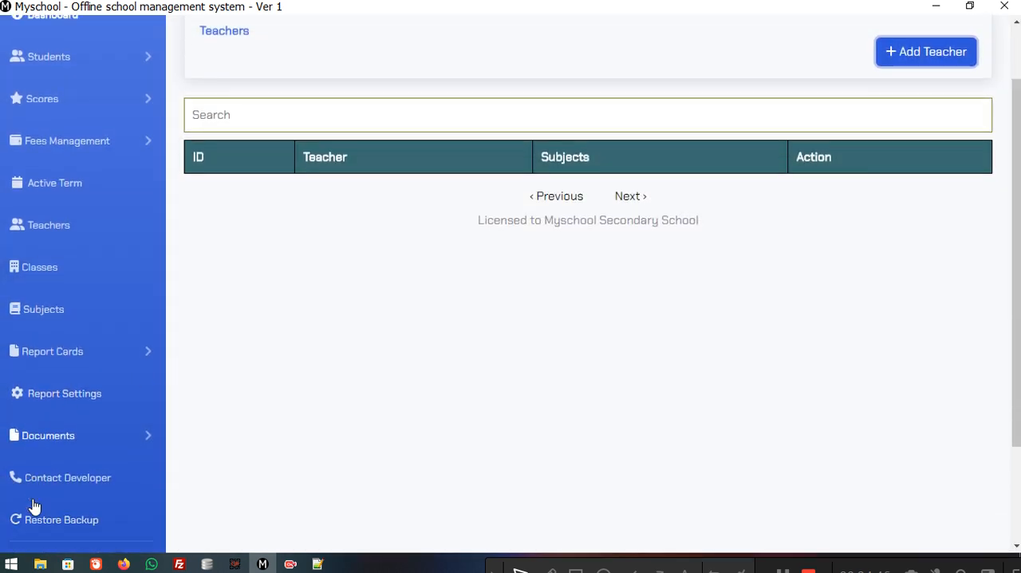
left_click(38, 439)
scroll(37, 438, "down", 1)
left_click(39, 422)
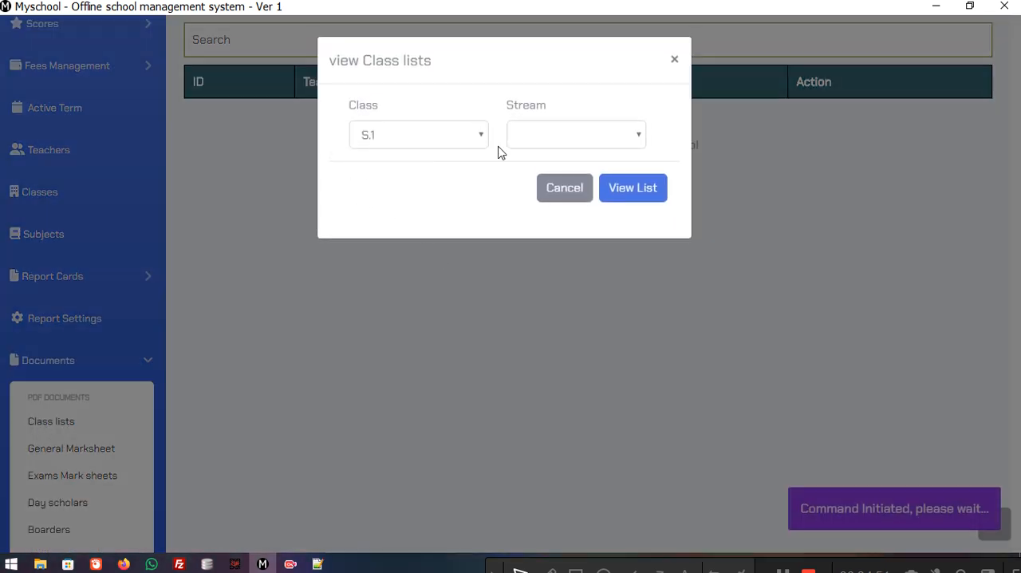
left_click(631, 199)
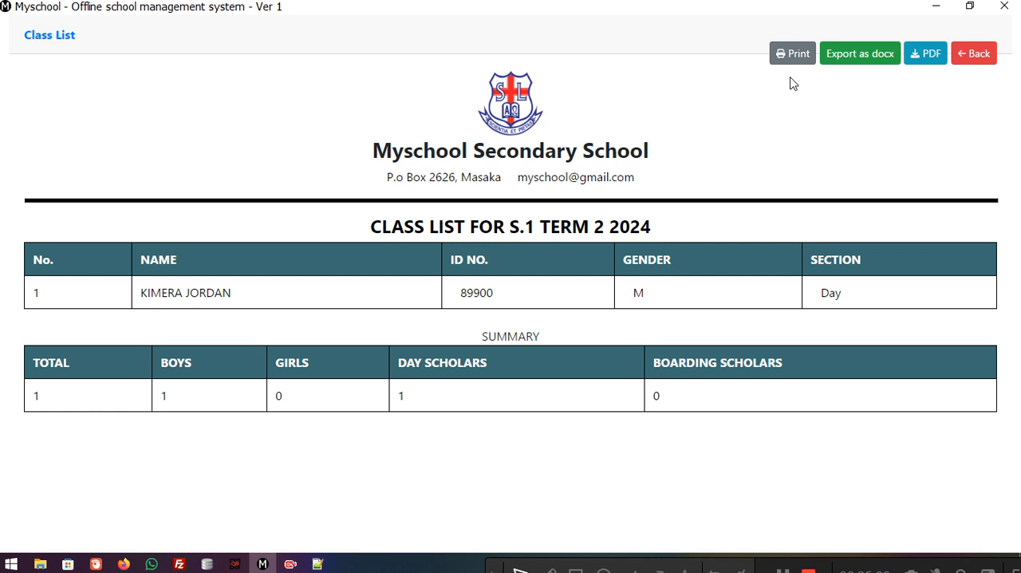
left_click(974, 57)
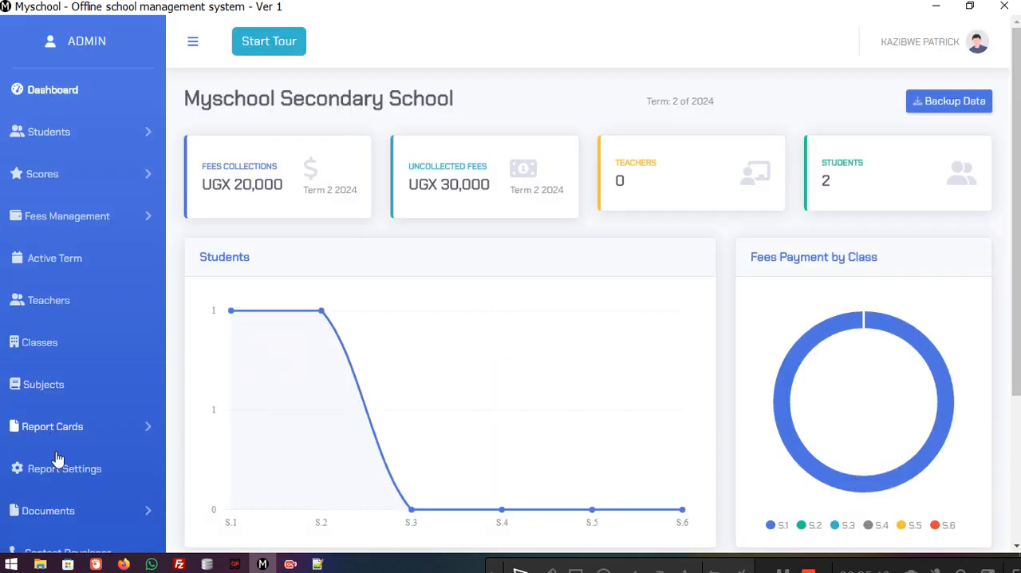
View the Activity of Integrations general marksheet for S.1, check the student's scores and average, and leave the document.
scroll(60, 473, "down", 1)
left_click(58, 445)
scroll(58, 449, "down", 1)
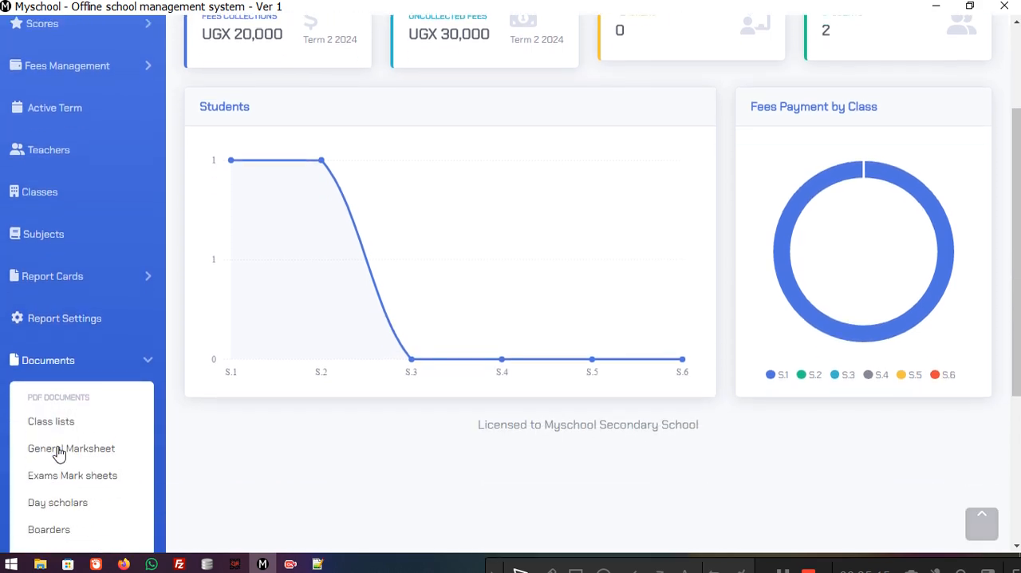
left_click(63, 449)
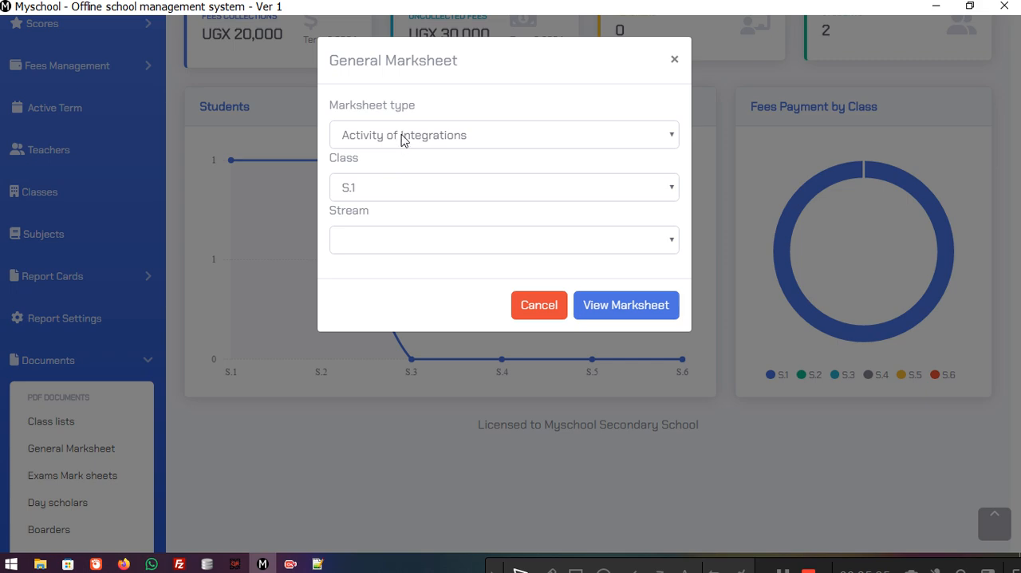
left_click(401, 134)
left_click(398, 130)
left_click(359, 195)
left_click(360, 196)
left_click(609, 313)
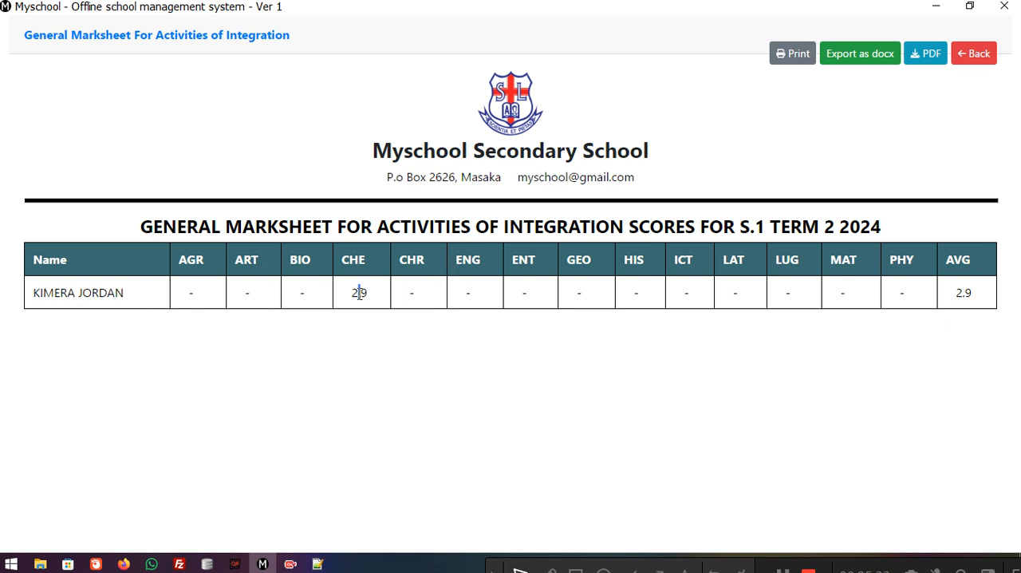
left_click_drag(980, 299, 962, 292)
left_click(960, 69)
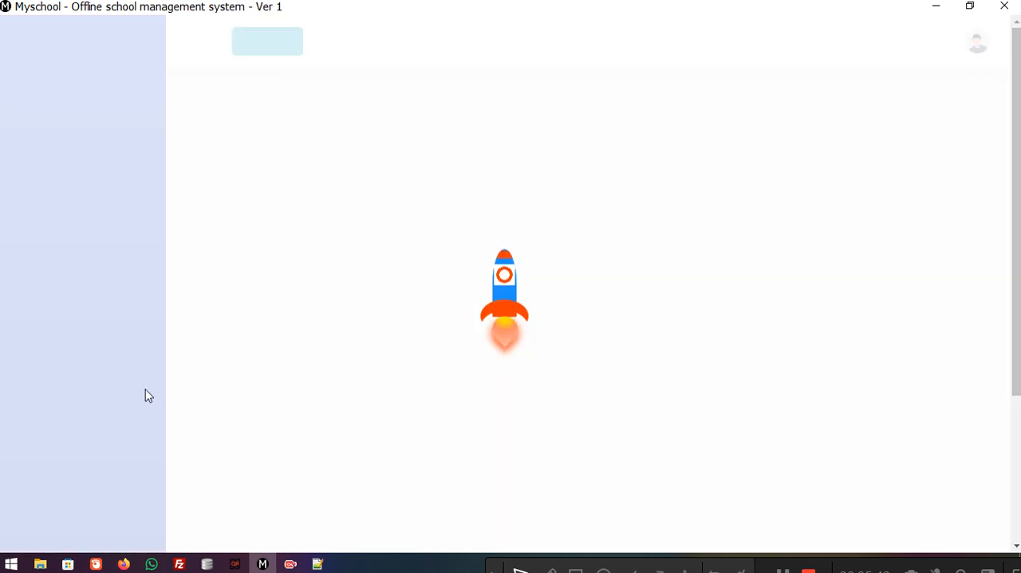
View the End Of term general marksheet for S.1 and leave the document.
scroll(51, 531, "down", 1)
left_click(75, 436)
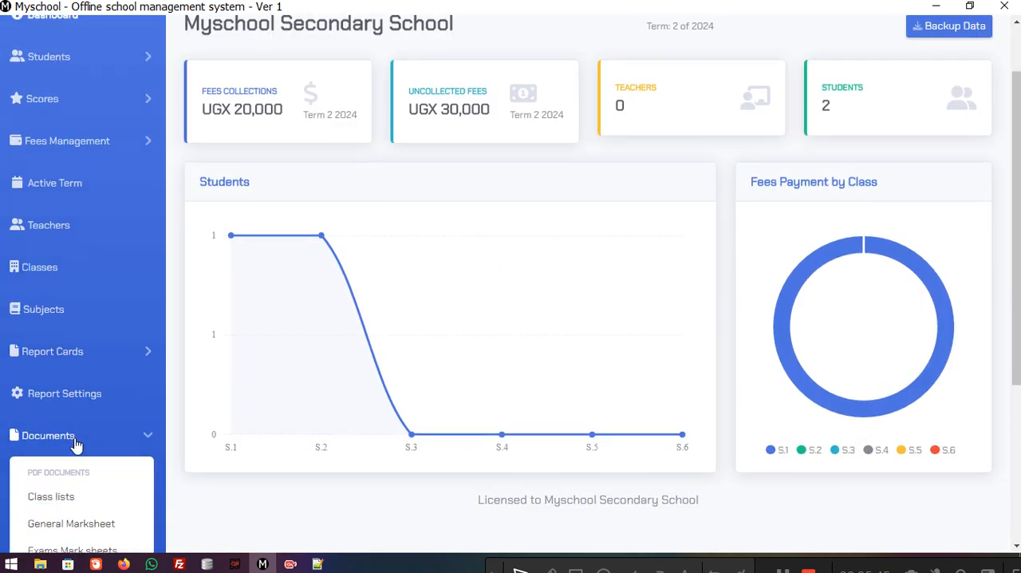
left_click(72, 523)
left_click(417, 135)
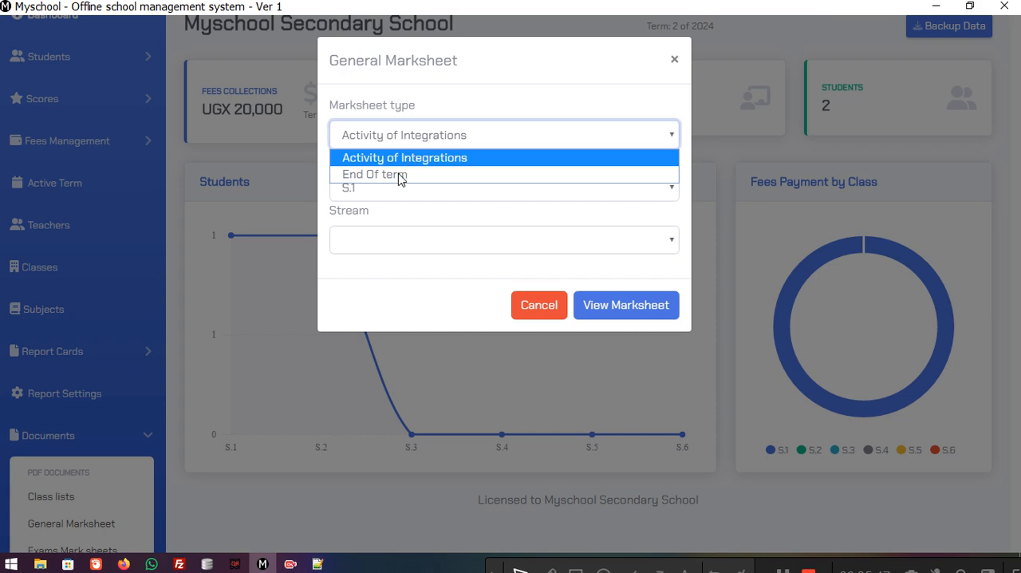
left_click(397, 174)
left_click(626, 312)
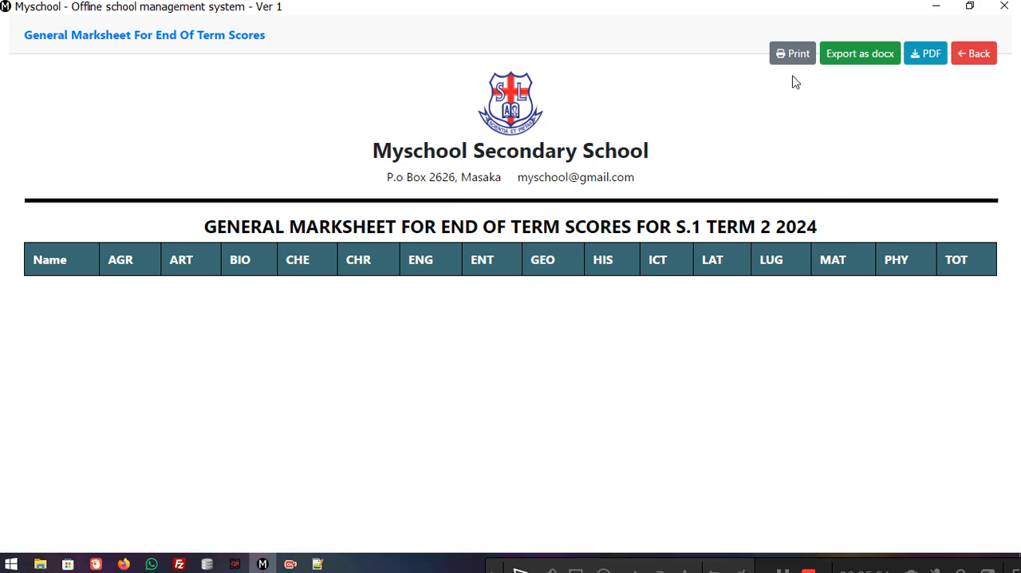
left_click(972, 55)
View the examination marksheet and attendance list for S.1 and return to the dashboard.
scroll(170, 399, "down", 2)
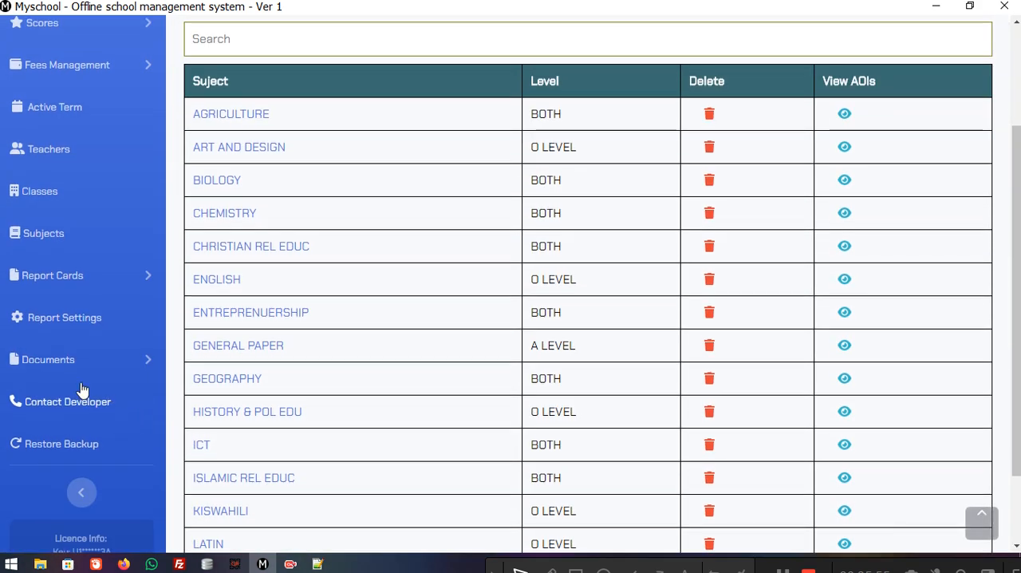
left_click(74, 371)
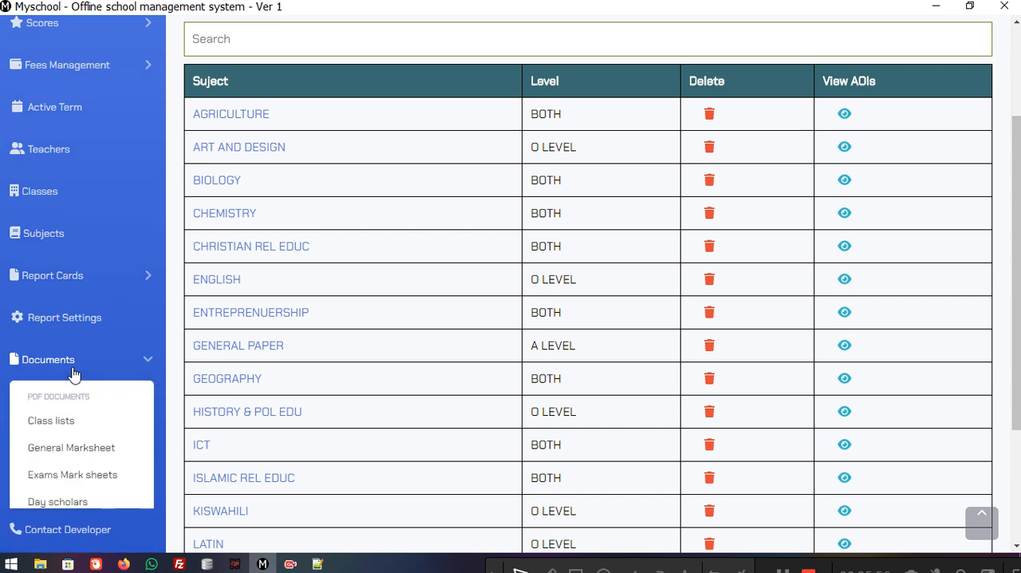
left_click(46, 482)
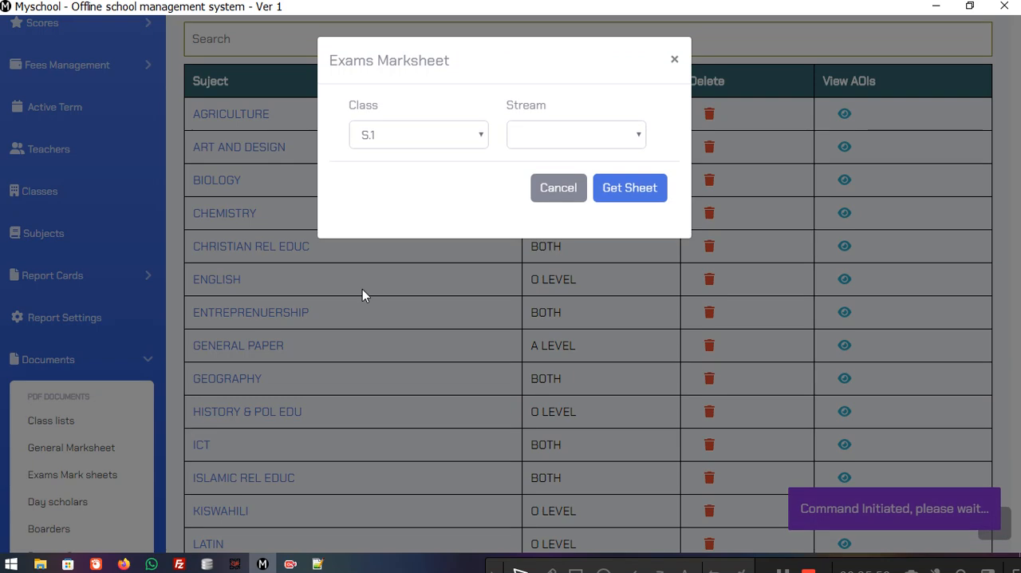
left_click(635, 189)
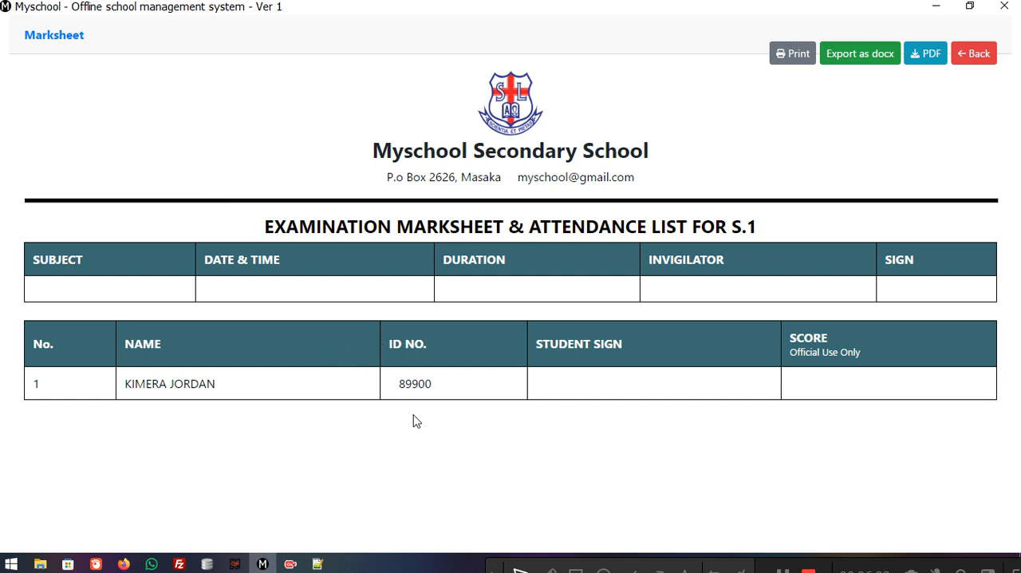
left_click(976, 61)
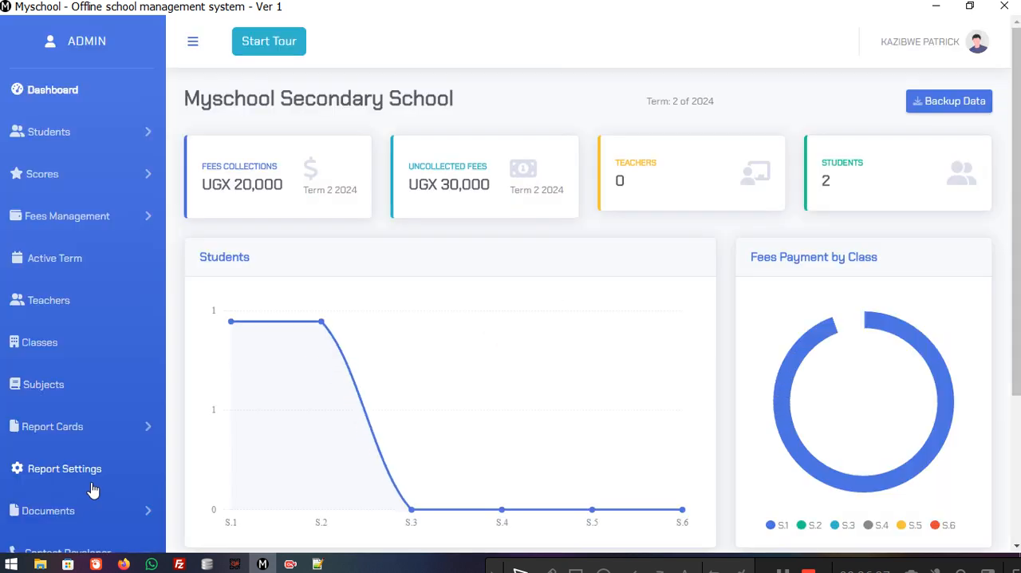
View the day scholars document and return to the dashboard.
scroll(95, 495, "down", 1)
left_click(74, 447)
scroll(76, 451, "down", 3)
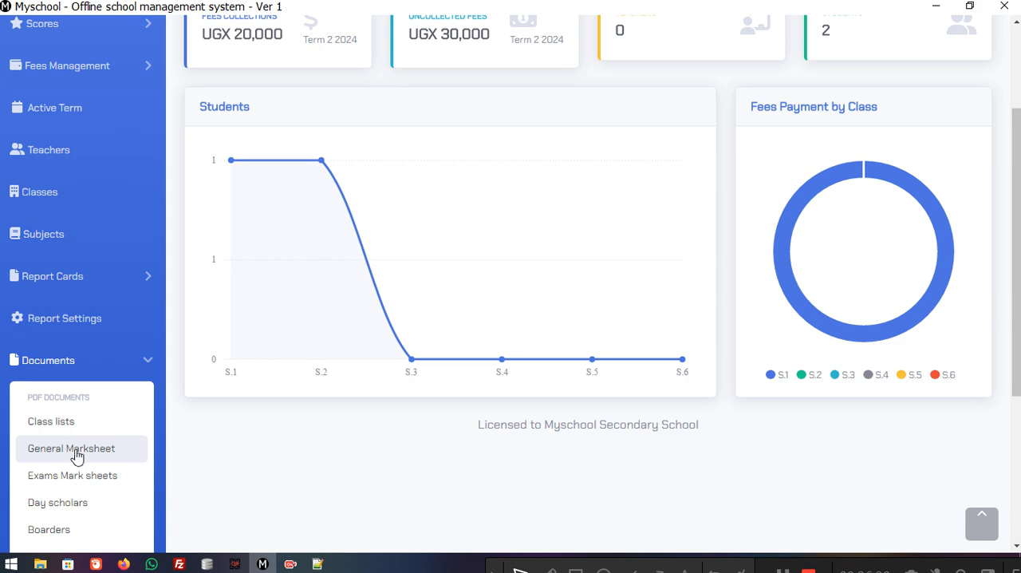
left_click(59, 424)
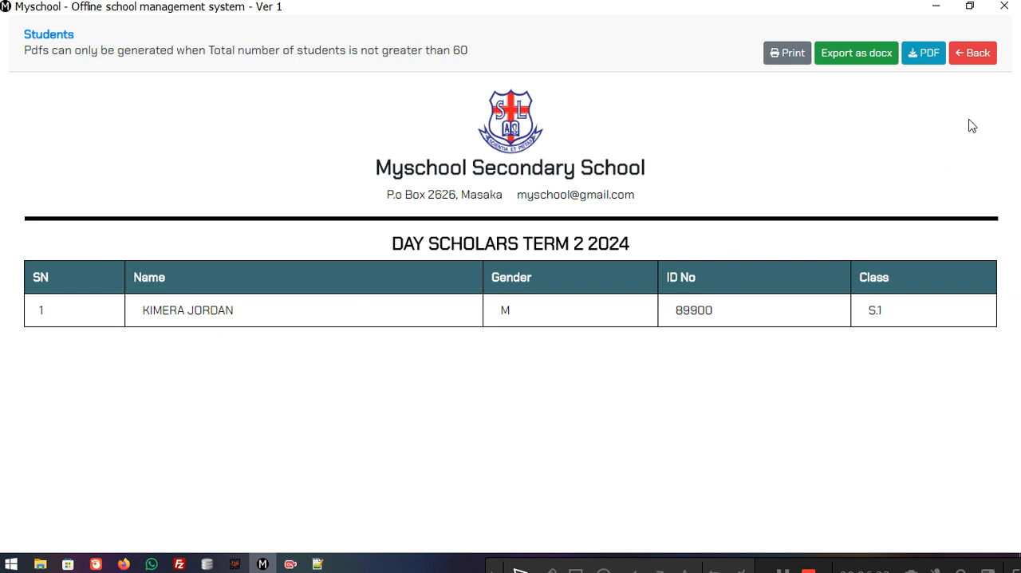
left_click(977, 56)
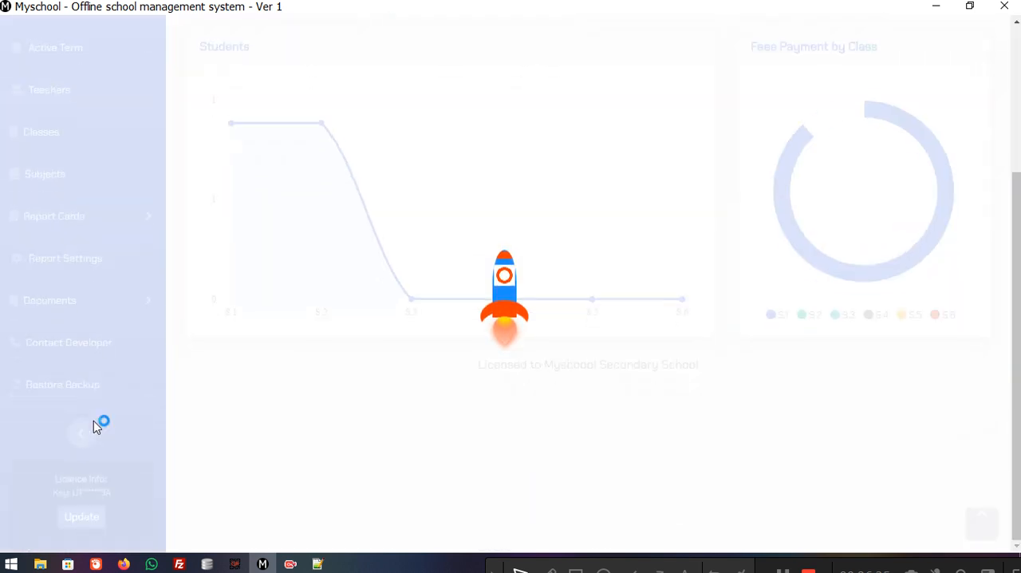
Review the available PDF document types, check the developer's contact details, and close them.
left_click(72, 311)
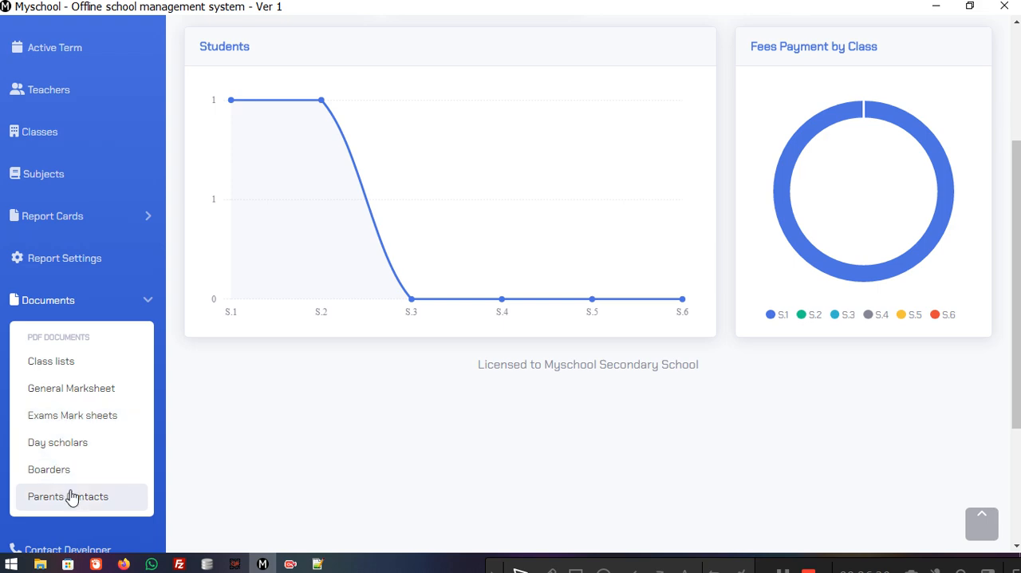
left_click(78, 303)
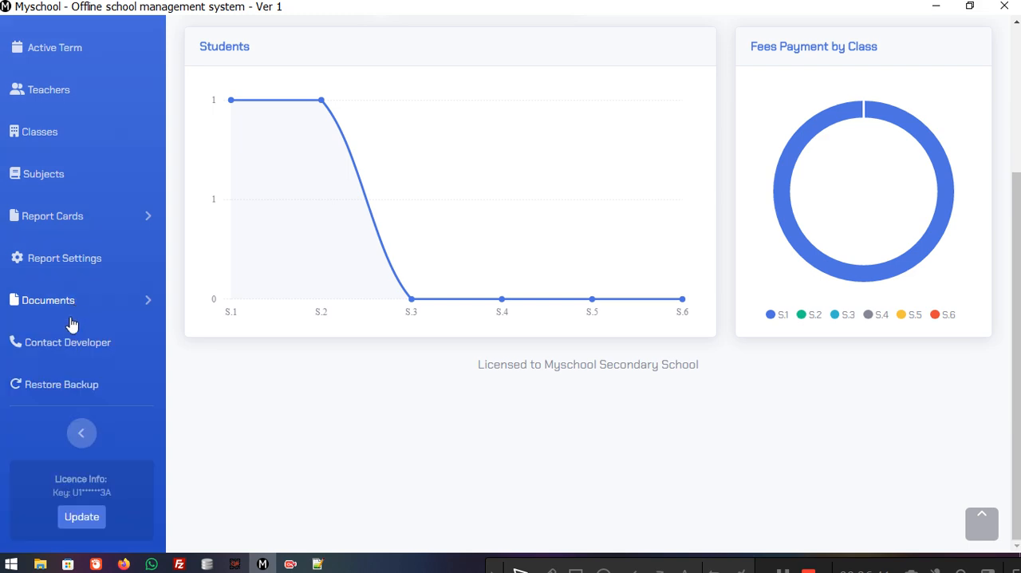
left_click(64, 341)
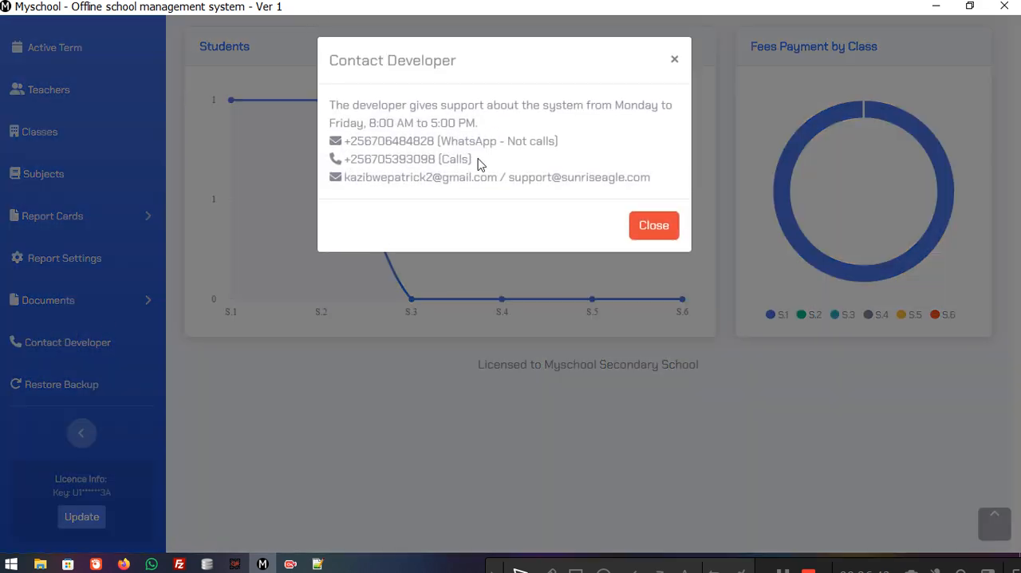
left_click(666, 226)
Check the backup restore form, close it without restoring, and open the licence update form.
left_click(71, 386)
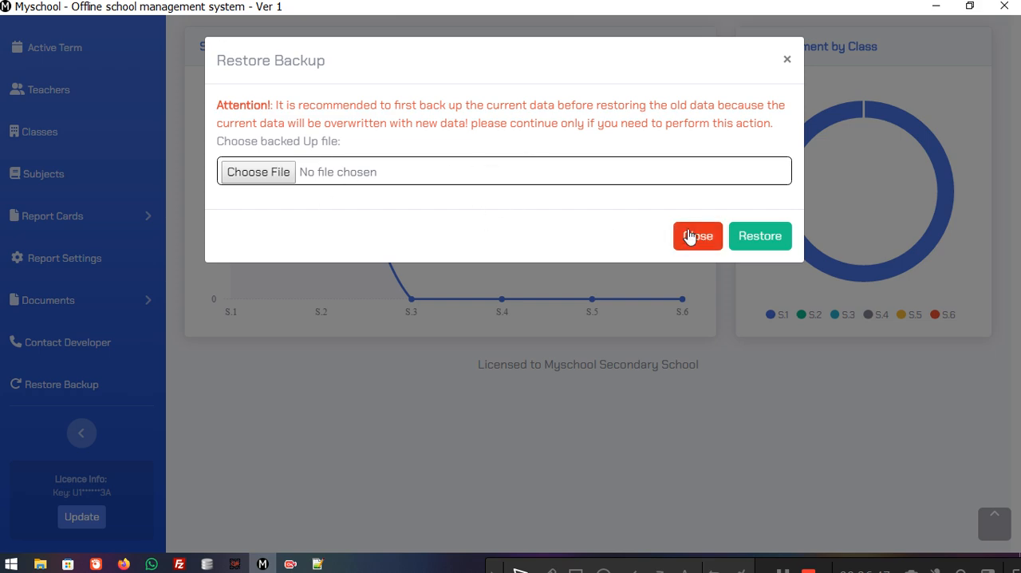
left_click(691, 236)
left_click(78, 518)
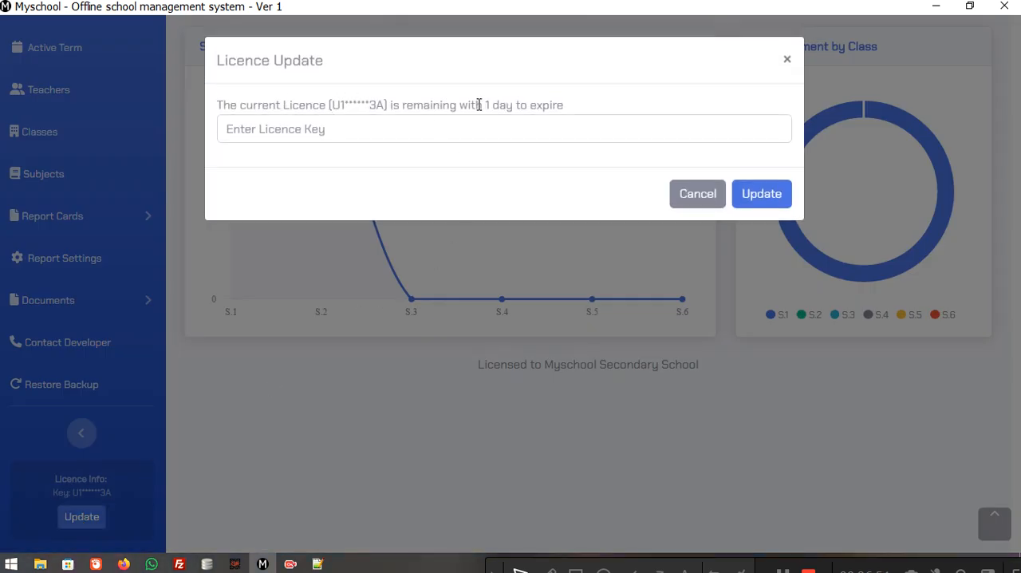
Check the licence key field in the licence update form and close the form without updating.
left_click(340, 129)
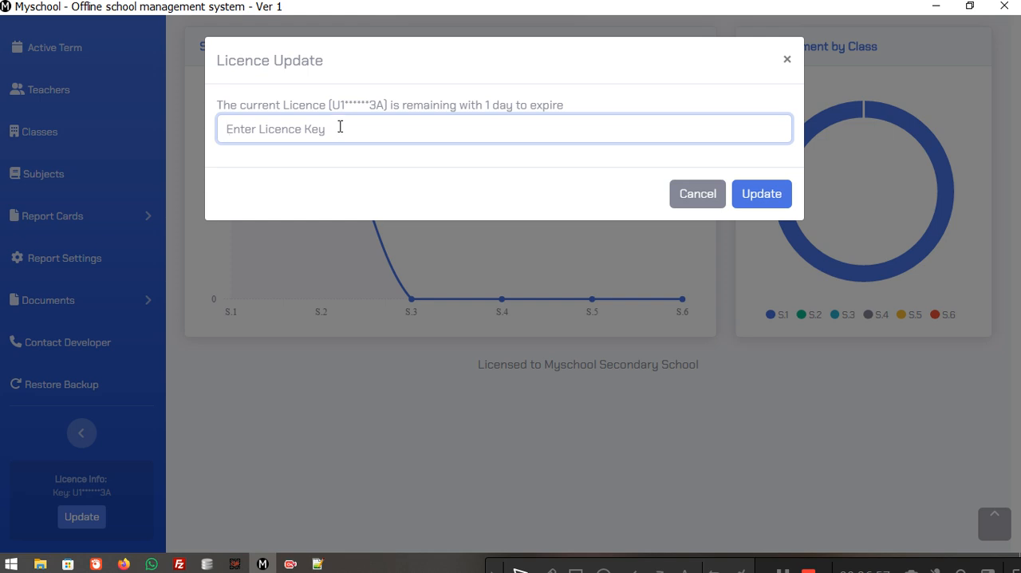
left_click(694, 194)
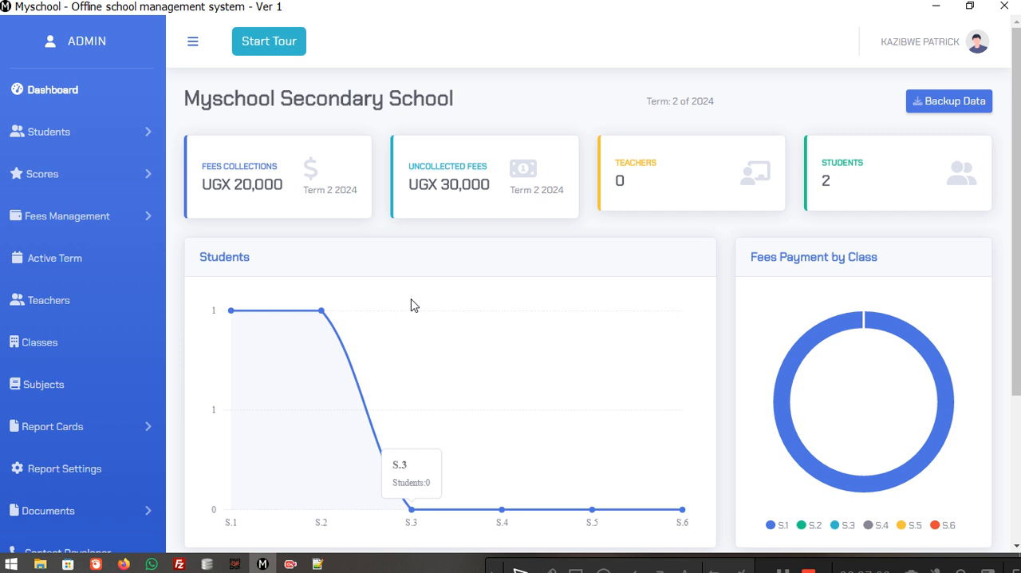
Switch to Firefox and open myschool.sunriseagle.com in the tab holding the student passport photo search.
left_click(123, 564)
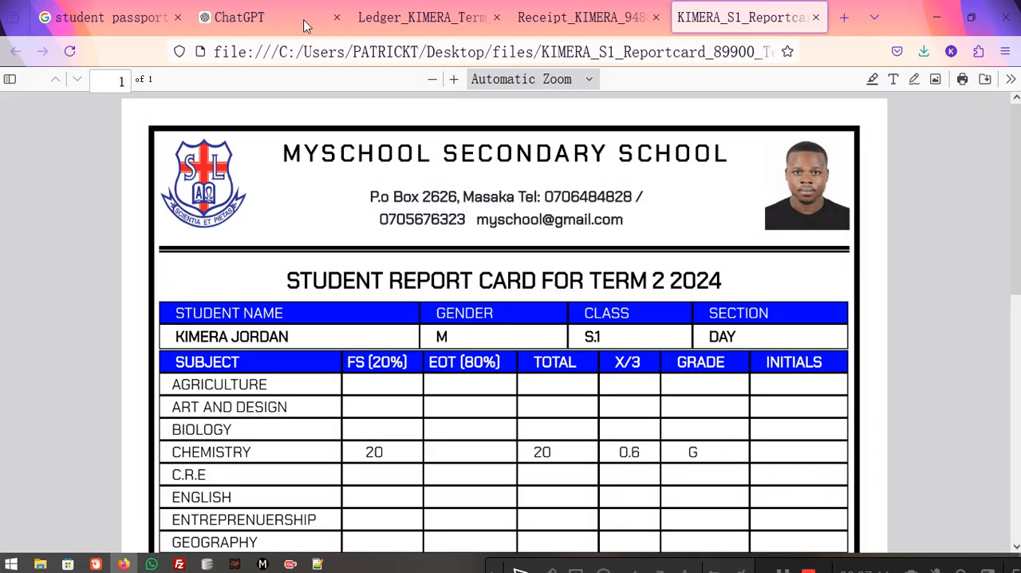
left_click(120, 17)
left_click(313, 52)
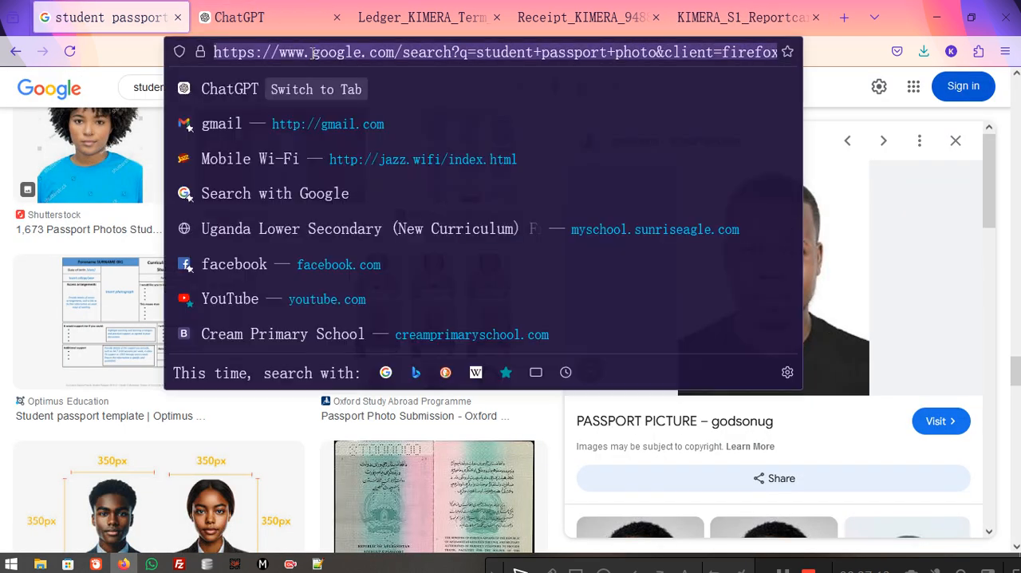
type("my")
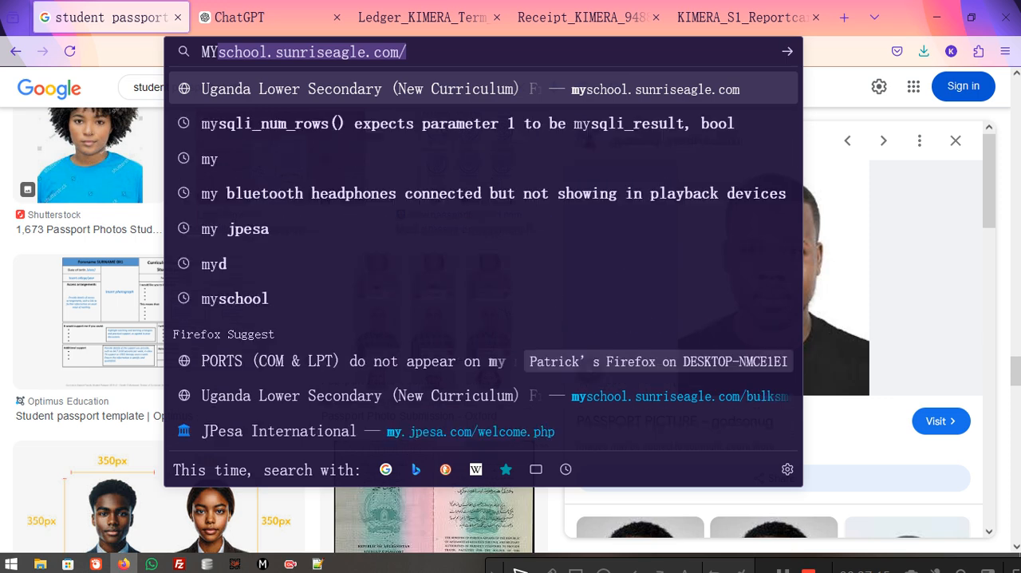
key("Return")
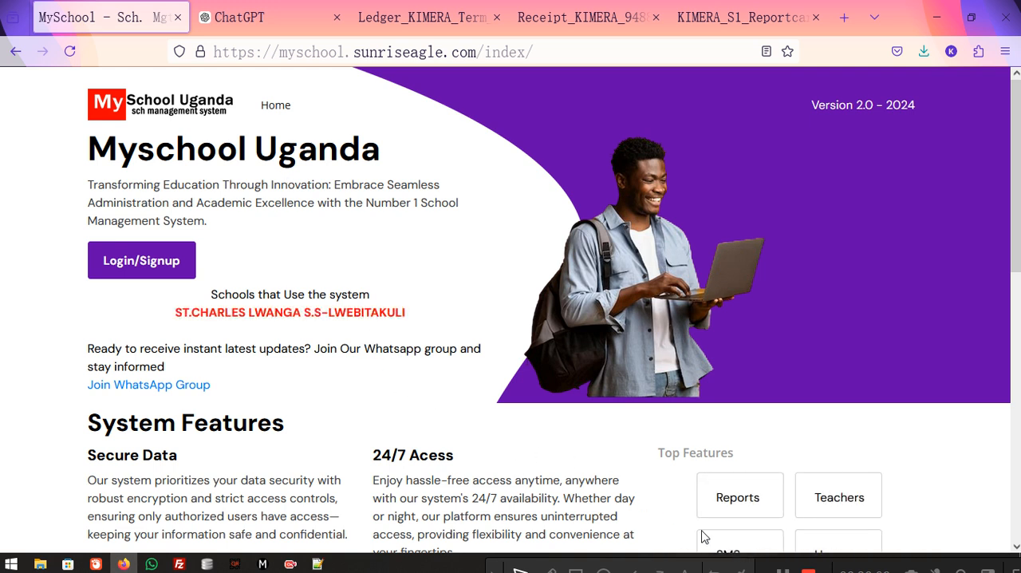
mouse_move(858, 466)
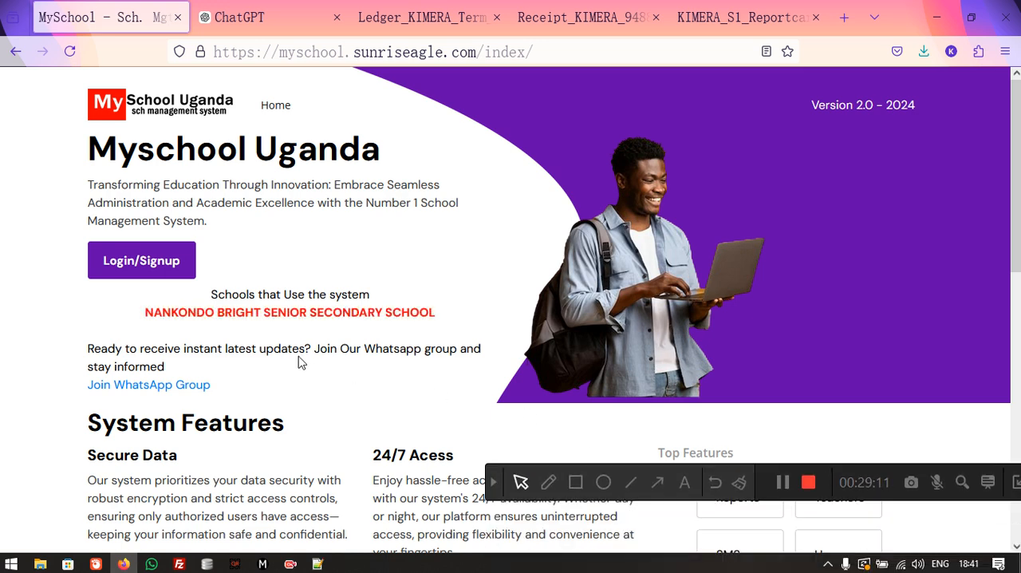